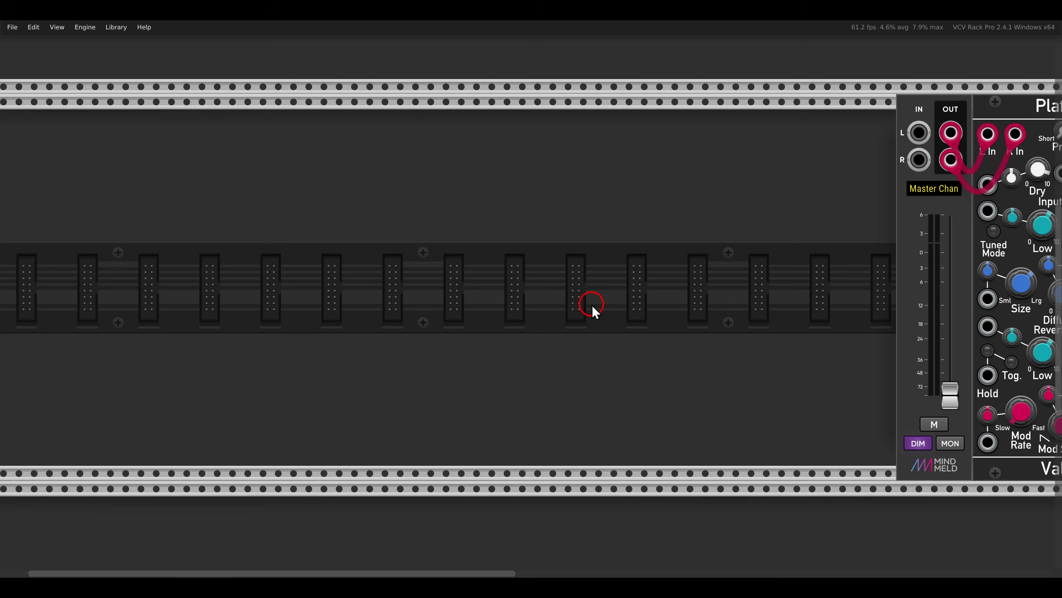
Add a Bogaudio LVCO module to the empty rack and set its waveform to ramp
key("alt+Tab")
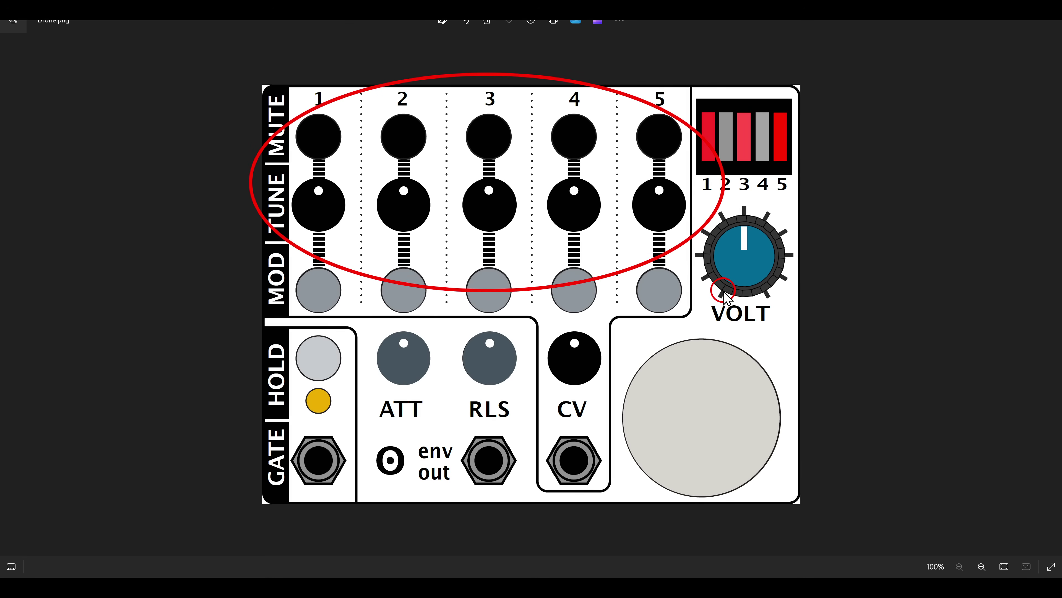
key("alt+Tab")
right_click(586, 268)
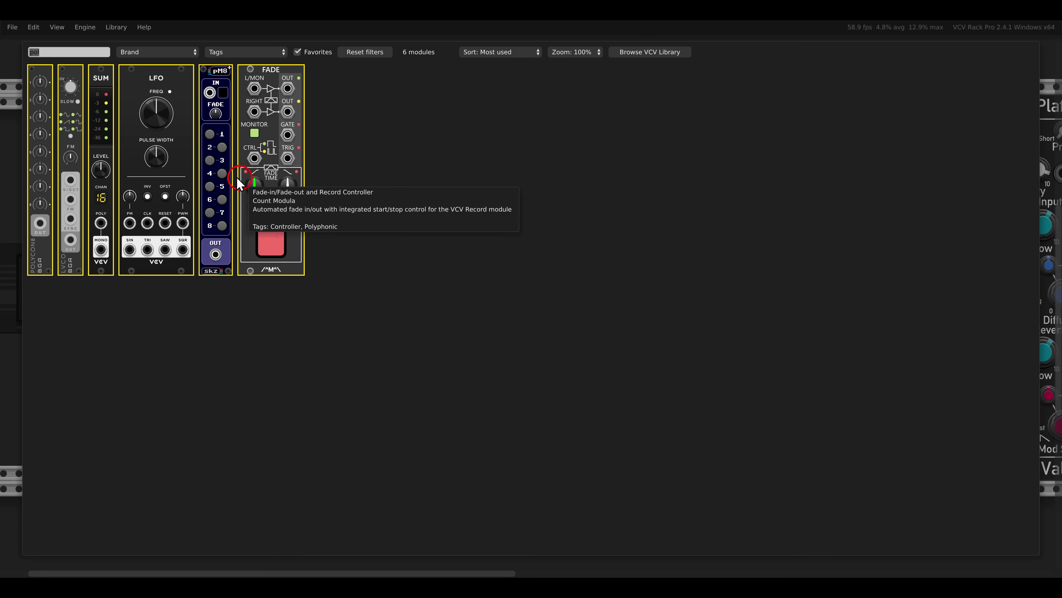
left_click_drag(71, 161, 433, 266)
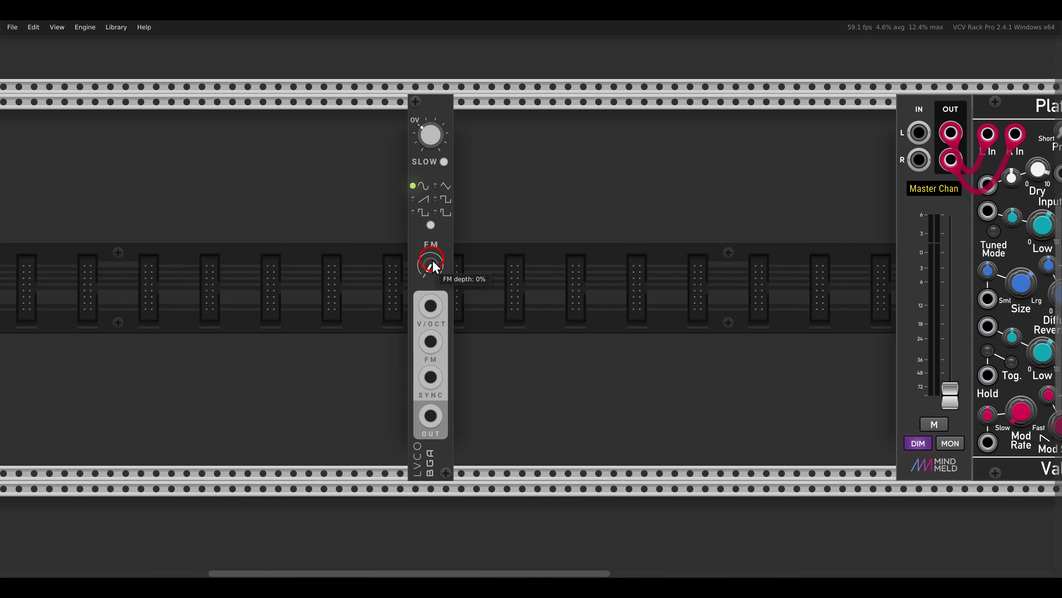
left_click(431, 225)
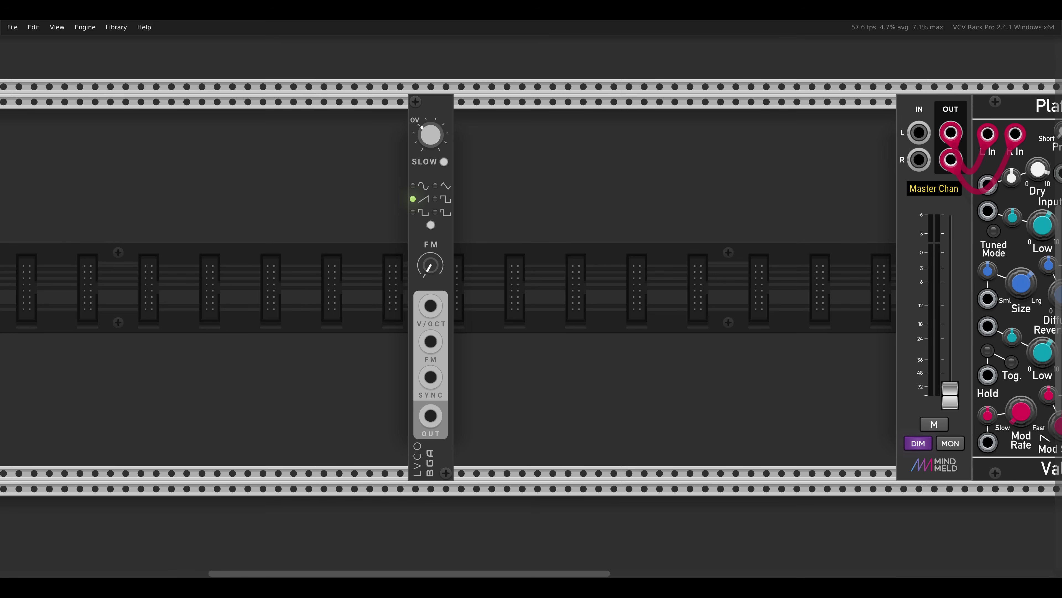
Shift the LVCO a little away from its spot and add a Bogaudio POLYCON8 module directly before it
left_click_drag(445, 115, 520, 118)
right_click(446, 200)
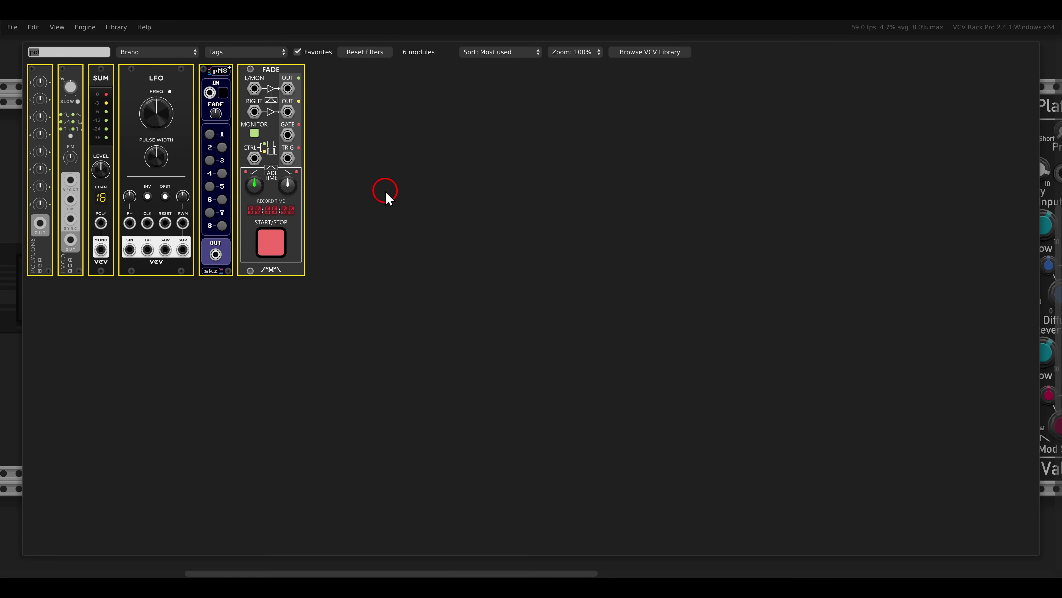
left_click_drag(45, 108, 458, 235)
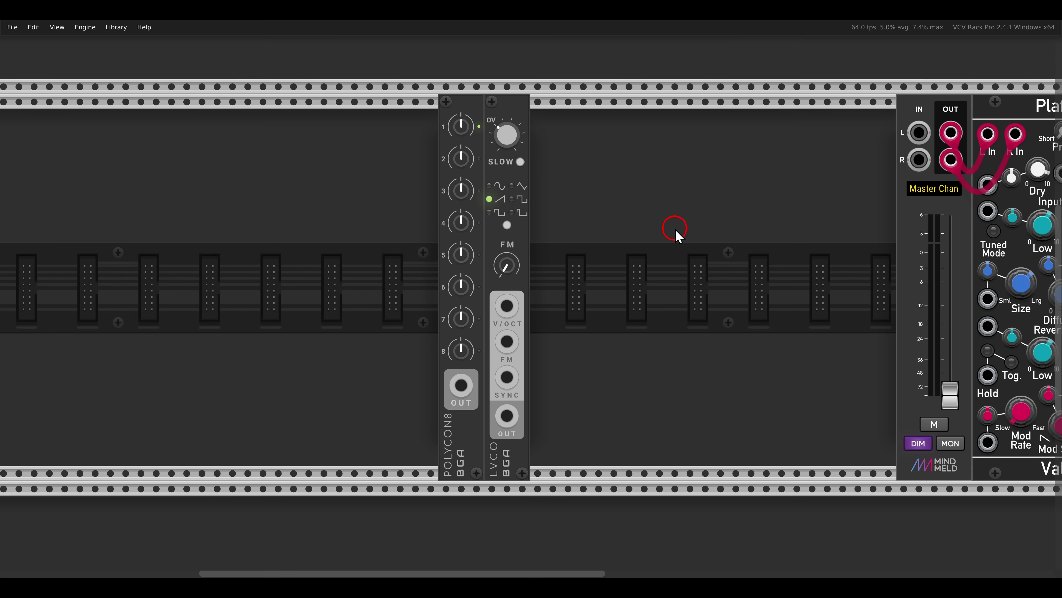
Set the POLYCON8's polyphony to 5 channels and patch its output to the LVCO's V/OCT input
right_click(452, 112)
mouse_move(534, 262)
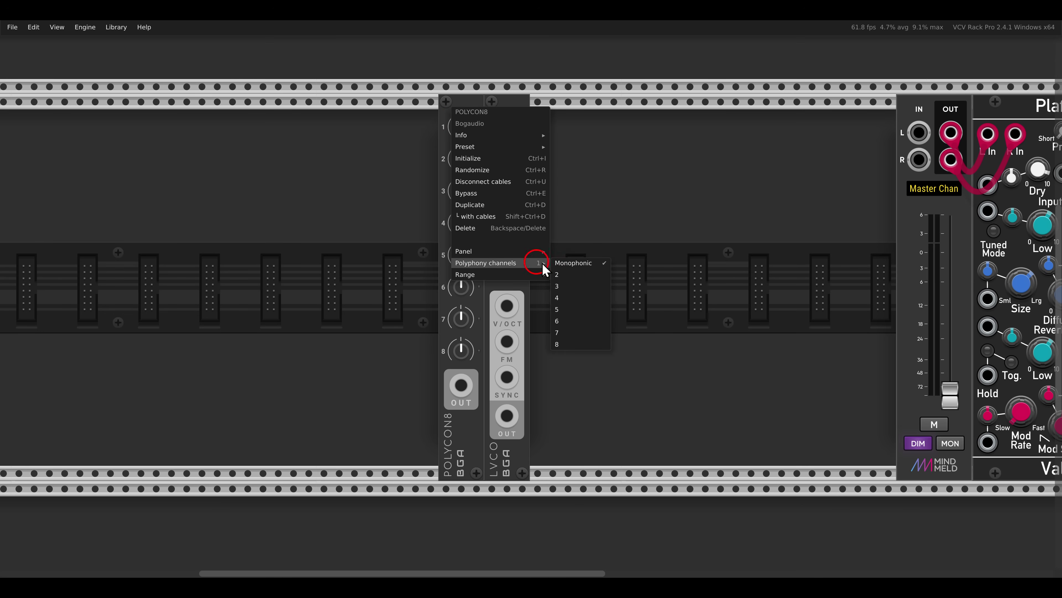
left_click(571, 309)
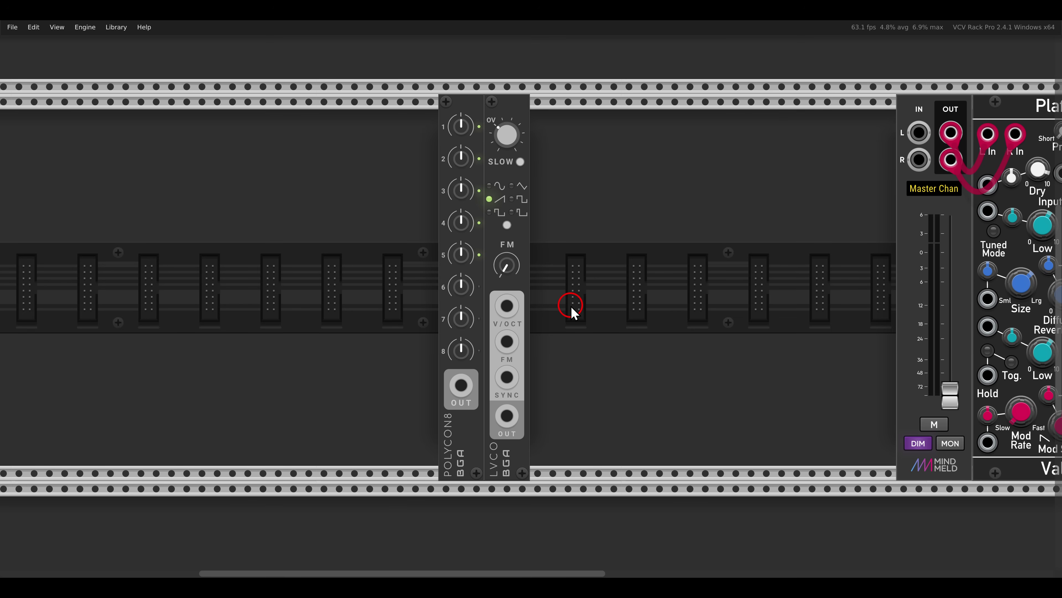
left_click_drag(461, 385, 507, 306)
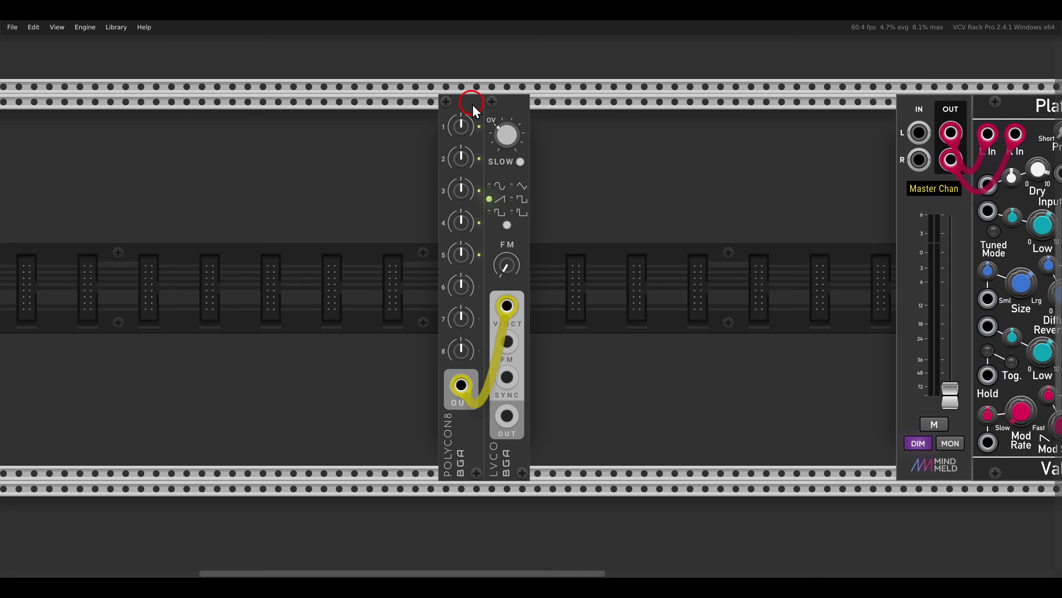
left_click(515, 145)
Add a pM8 module beside the LVCO and patch it between the LVCO's output and the master channel's left input
right_click(647, 270)
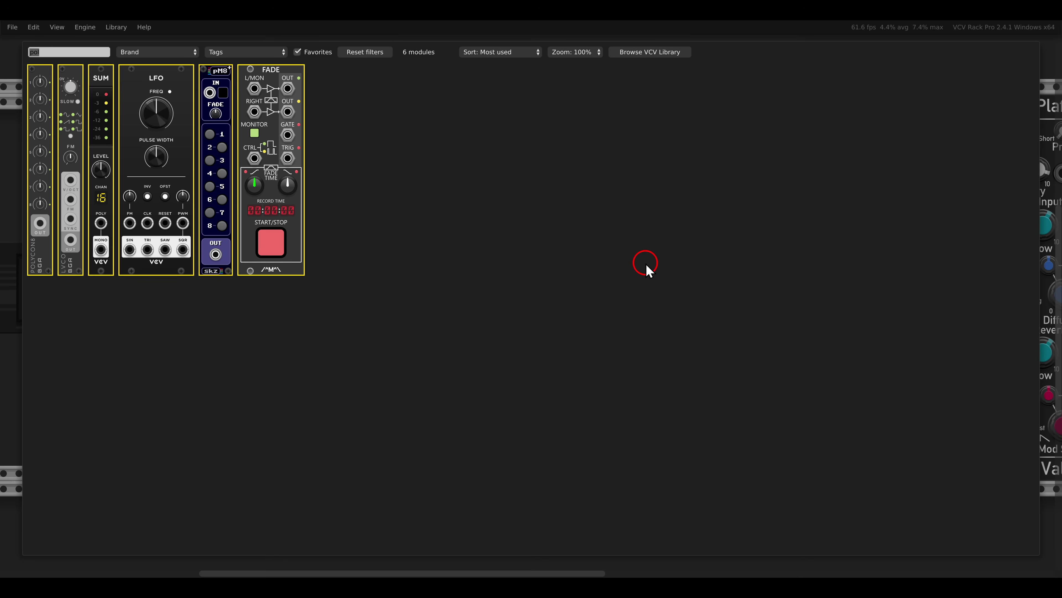
left_click_drag(224, 141, 577, 205)
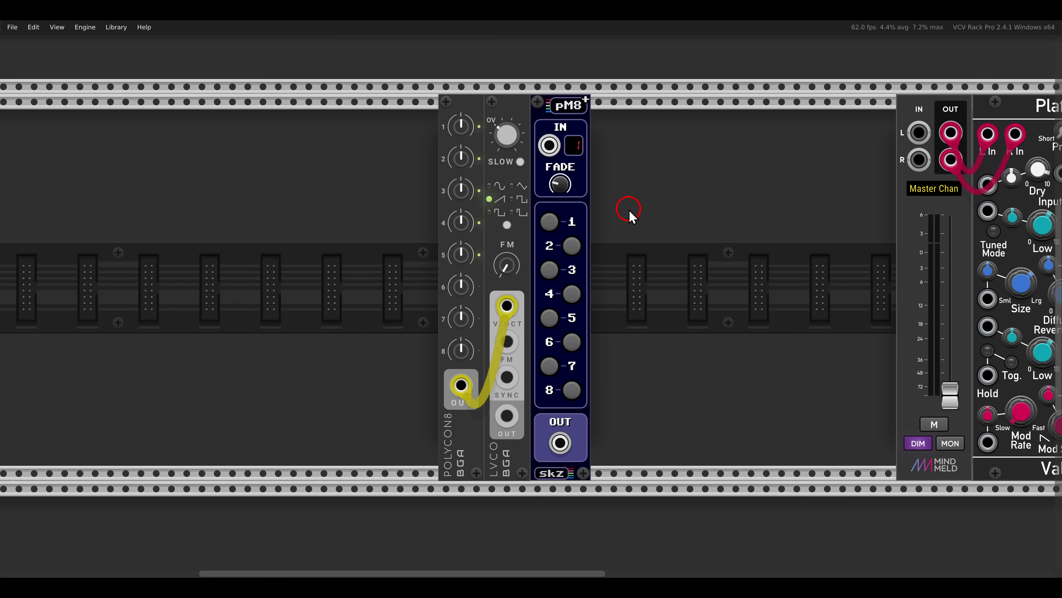
left_click_drag(507, 416, 549, 145)
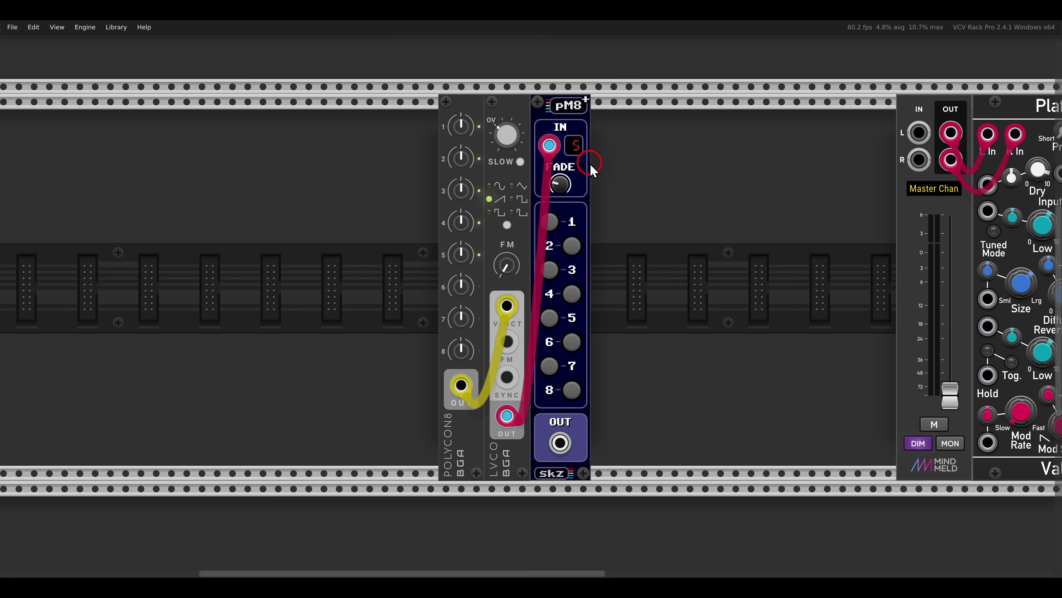
mouse_move(560, 443)
left_mouse_down()
mouse_move(754, 237)
mouse_move(908, 140)
left_mouse_up()
Mute pM8 channels 2 to 5 and raise the master channel level to about -14 dB
left_click_drag(933, 368, 931, 359)
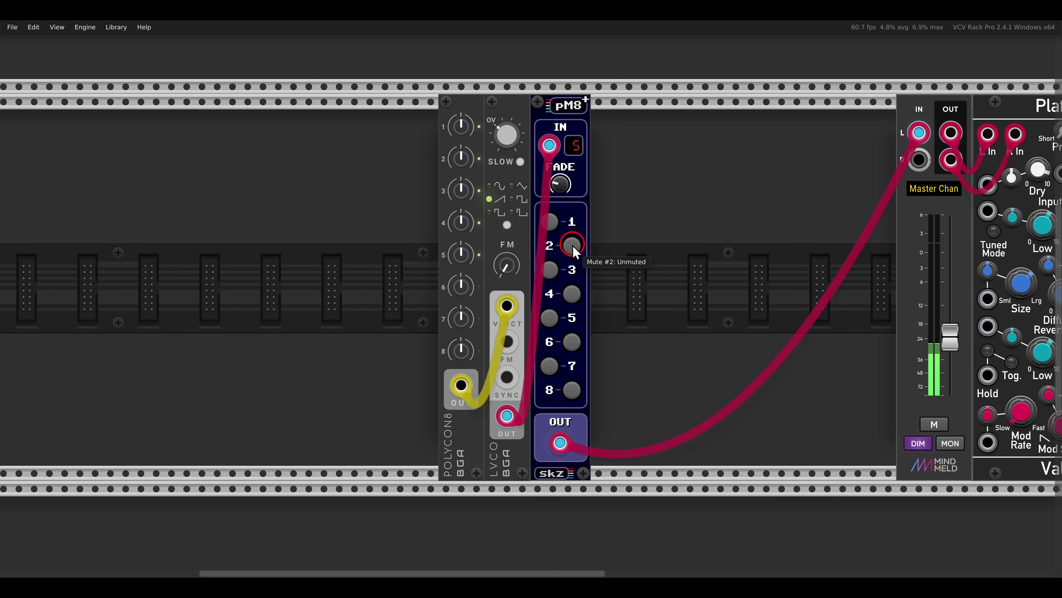
left_click(549, 318)
left_click(572, 294)
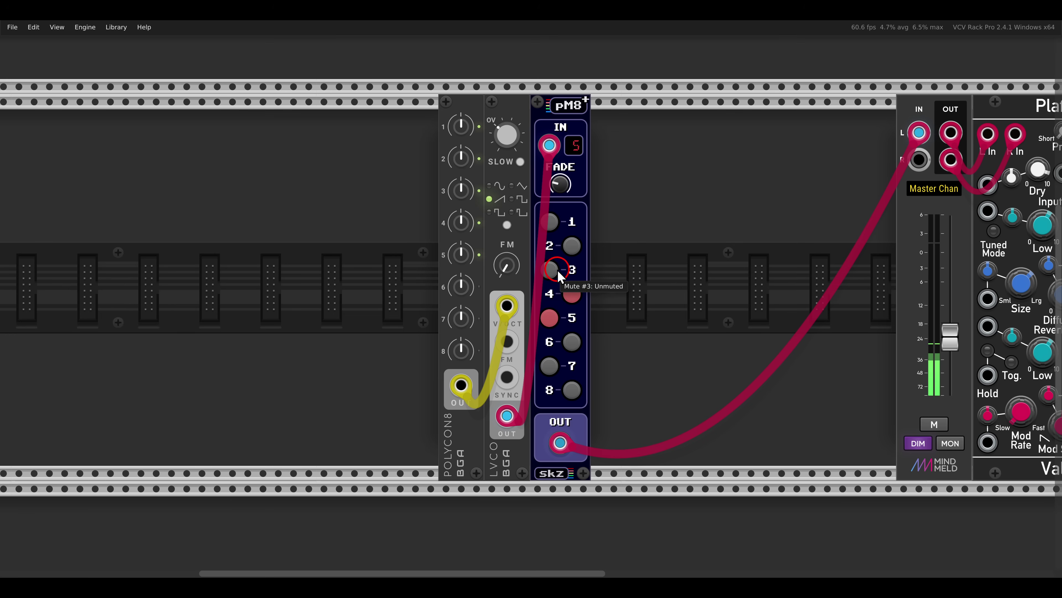
left_click(550, 269)
left_click(572, 245)
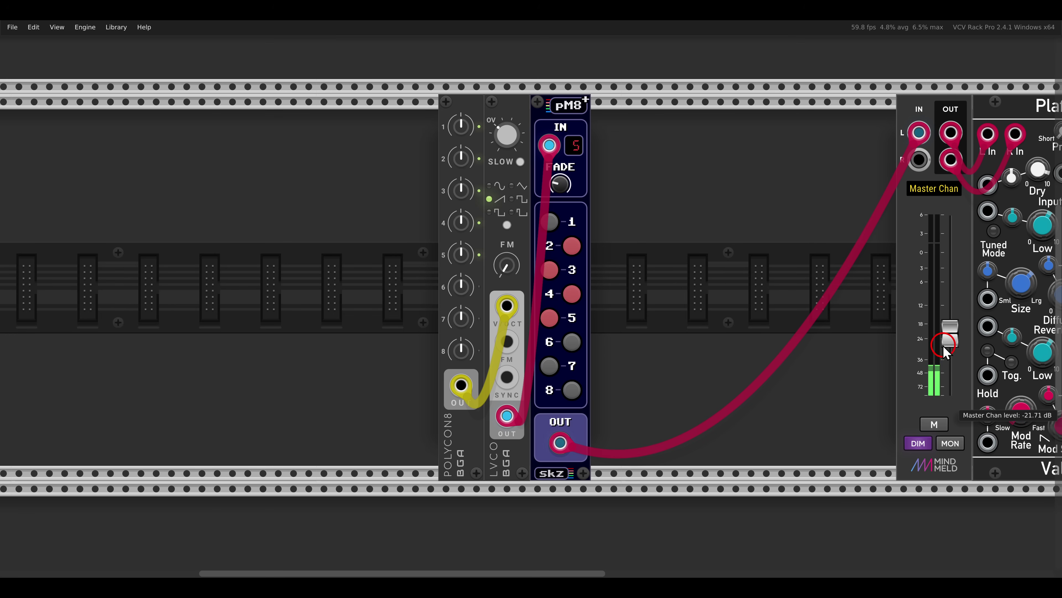
left_click_drag(948, 337, 948, 325)
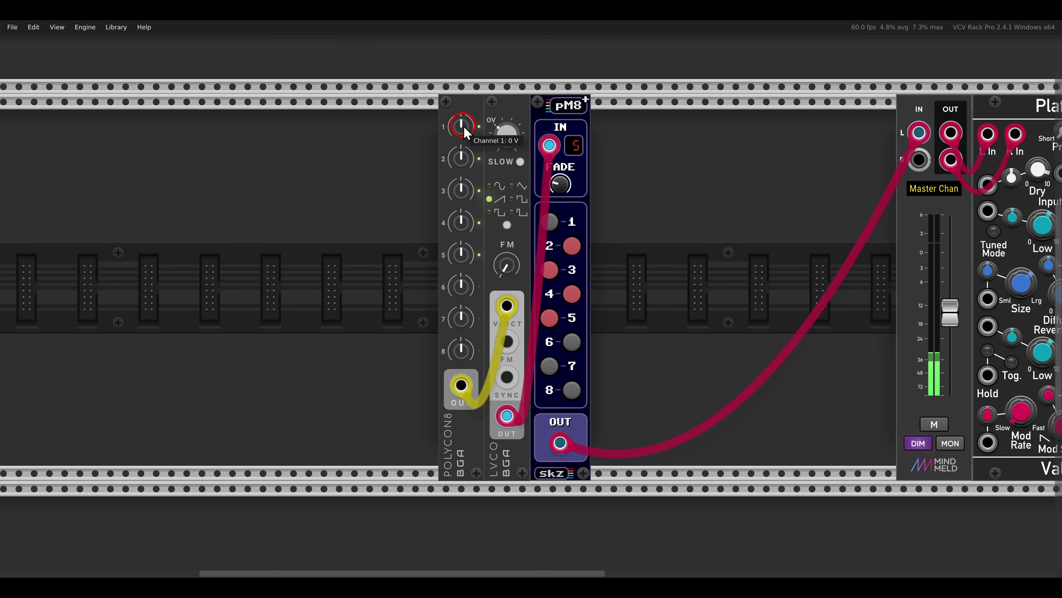
Tune POLYCON8 channel 1 slightly above 0 V, unmute pM8 channels 2 and 3, and tune channel 3 to about -1.05 V
left_click_drag(464, 128, 456, 126)
left_click(571, 247)
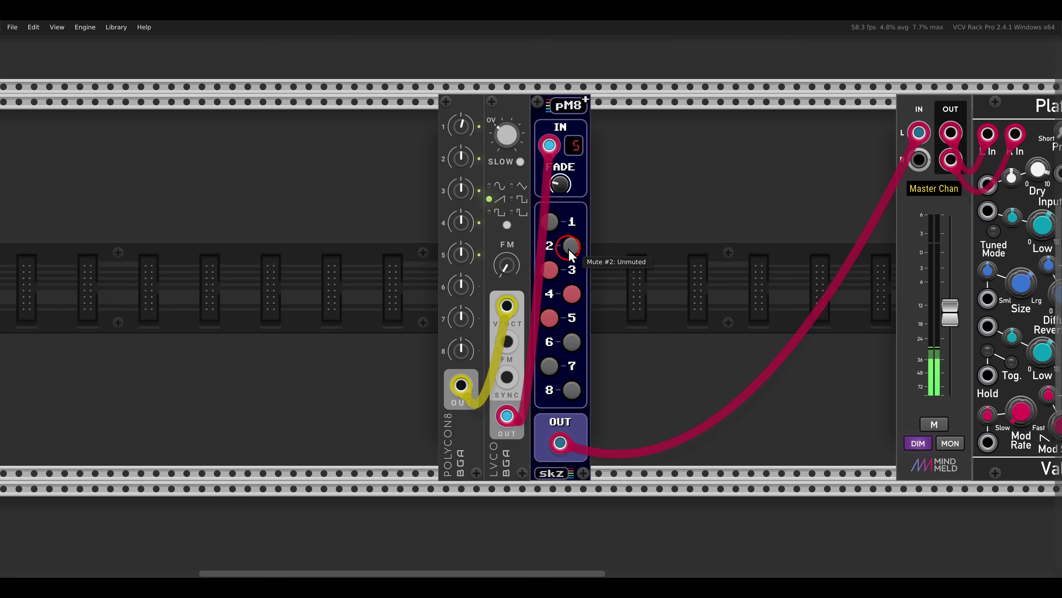
left_click(549, 269)
left_click_drag(462, 189, 466, 281)
Unmute pM8 channels 4 and 5 and tune the matching POLYCON8 channels slightly above 0 V
left_click(571, 295)
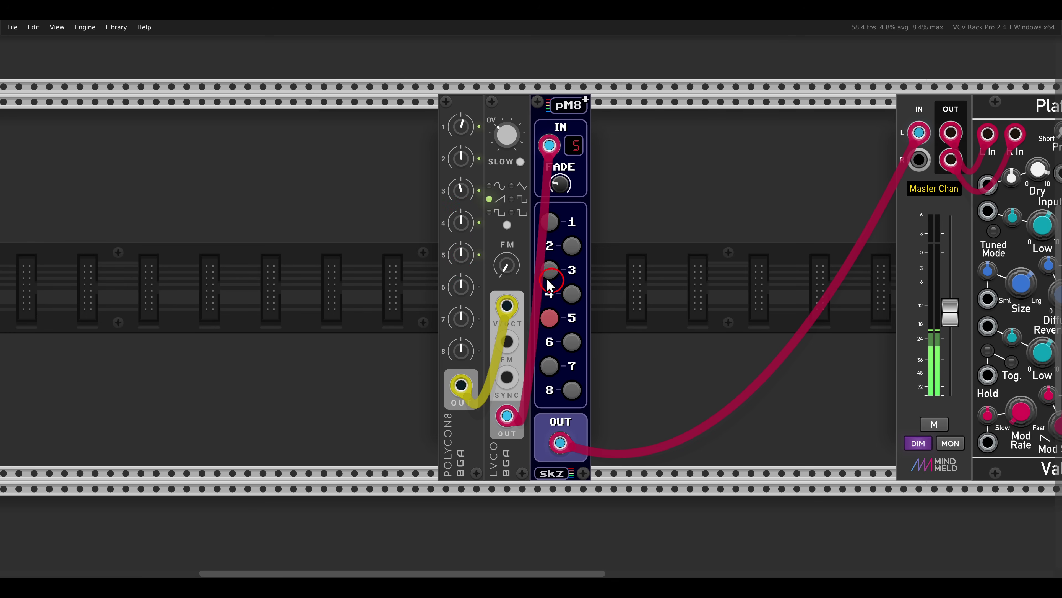
left_click_drag(462, 228, 450, 202)
left_click(549, 318)
left_click_drag(461, 251, 440, 205)
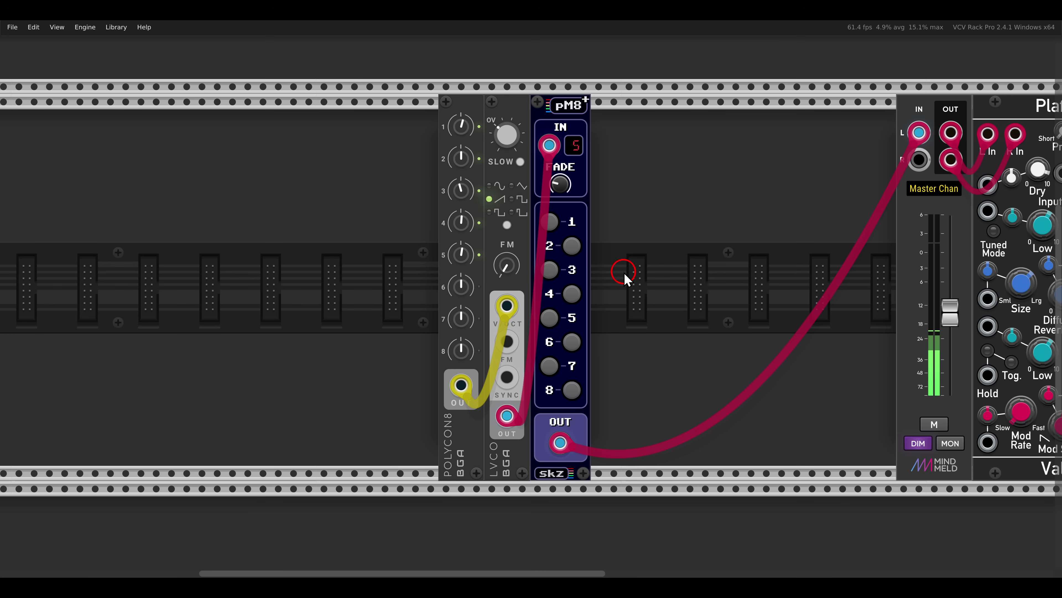
Solo pM8 channels 1 and 3 to hear them together, and return both to unmuted
left_click(550, 221)
left_click(551, 275)
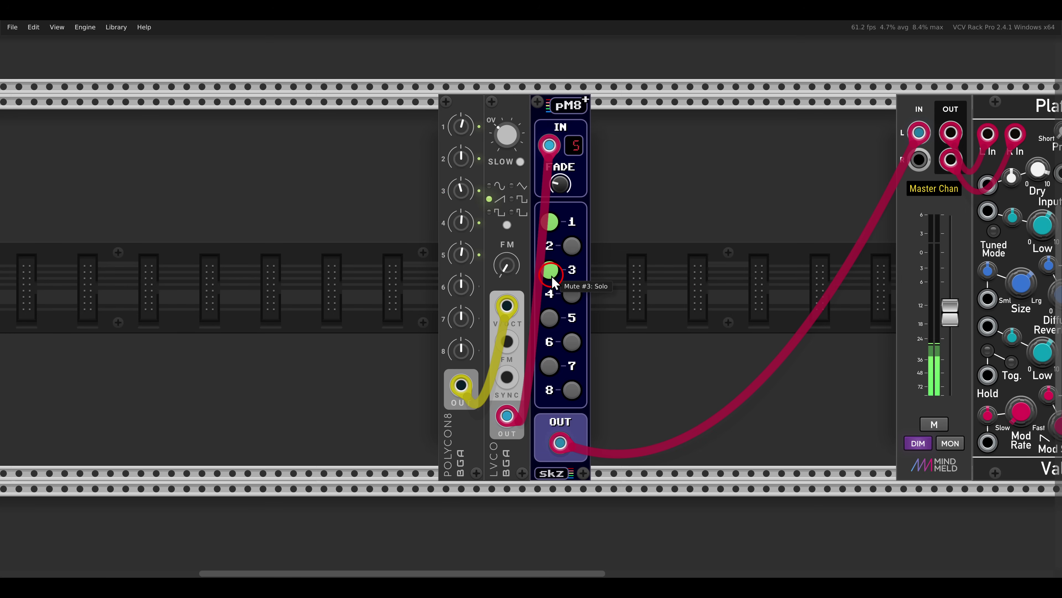
left_click(551, 273)
left_click(550, 222)
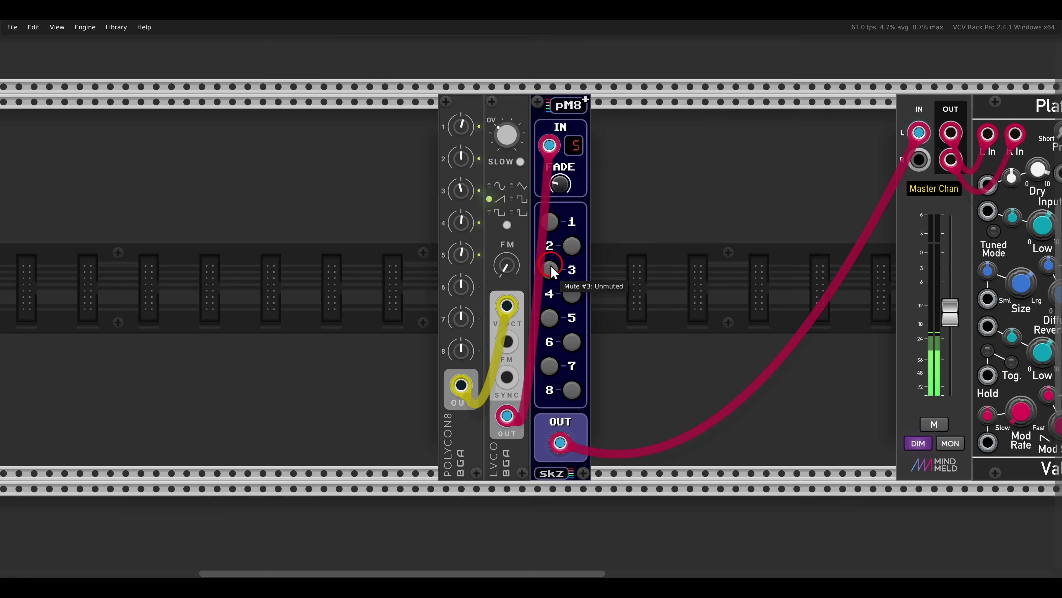
Fine-tune POLYCON8 channel 3 against channel 1 with both soloed on the pM8, and clear the solos
left_click(550, 269)
left_click(551, 222)
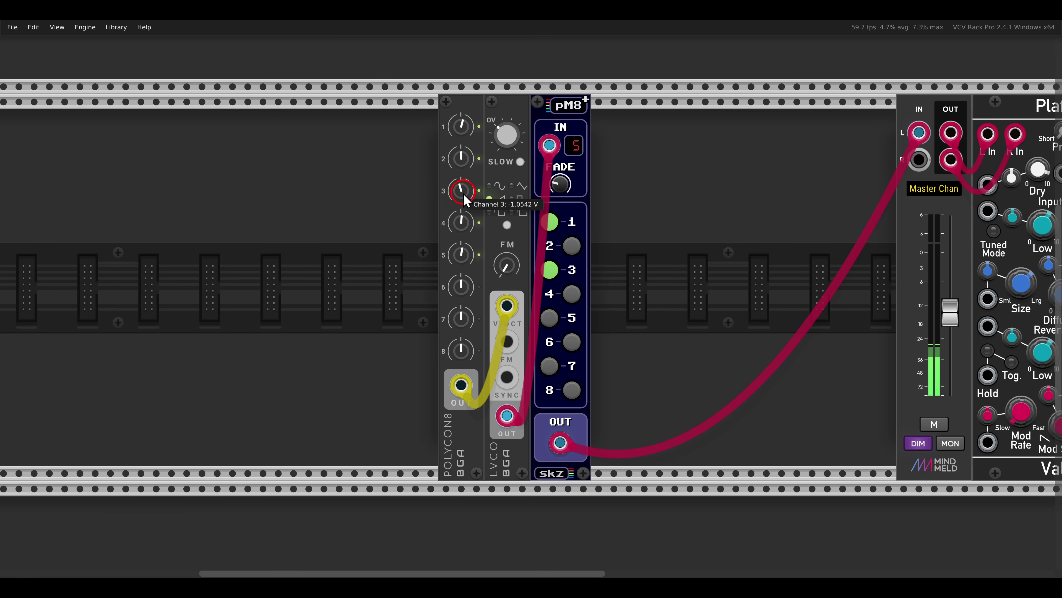
left_click_drag(464, 201, 462, 194)
left_click(550, 270)
left_click(551, 221)
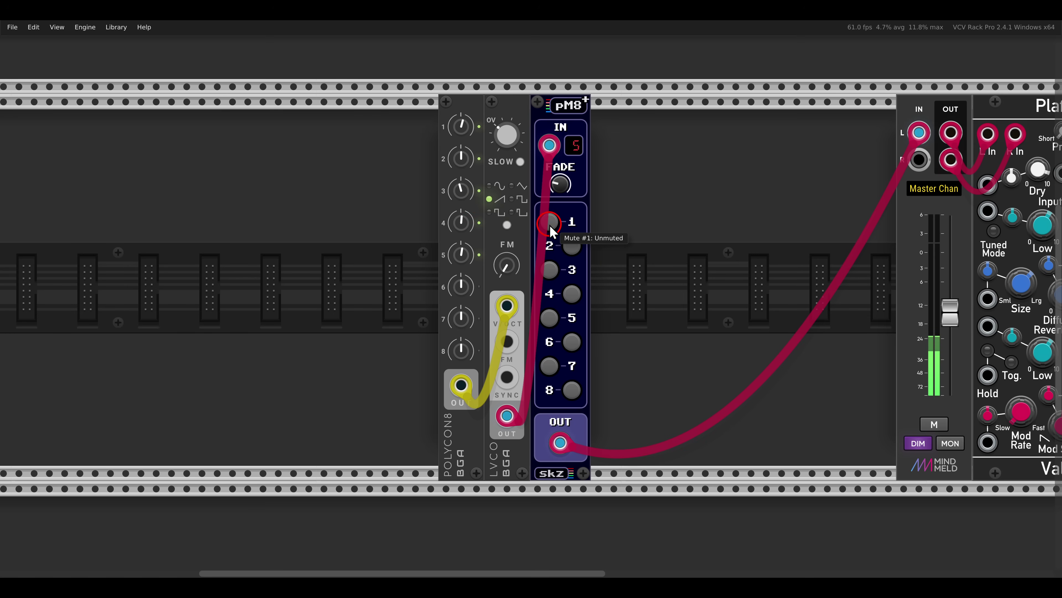
Lower the master channel level to minimum and add a VCV SUM module directly after the pM8
left_click_drag(950, 310, 950, 395)
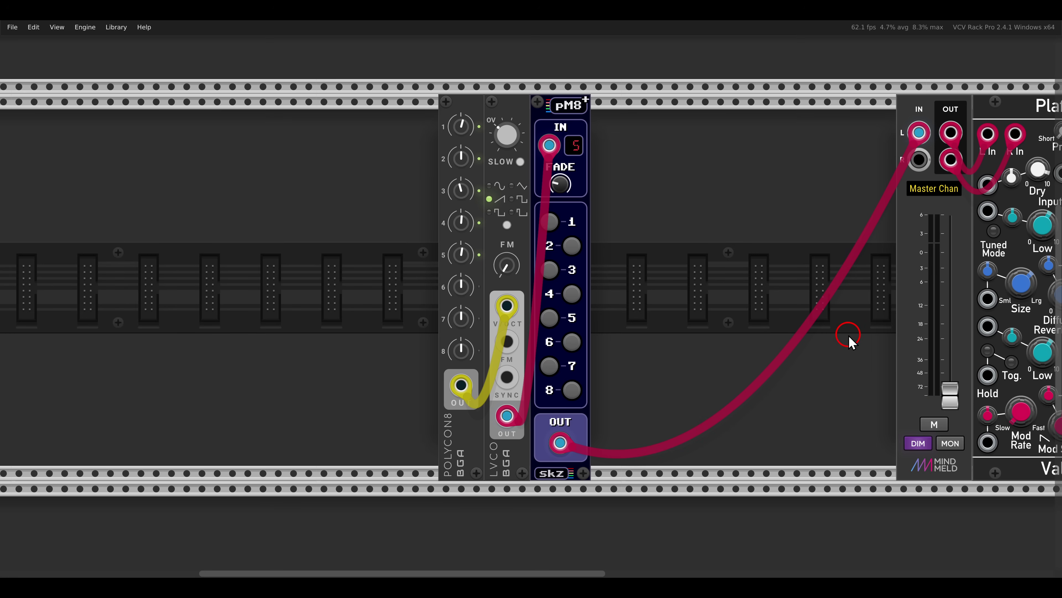
right_click(611, 320)
left_click(105, 80)
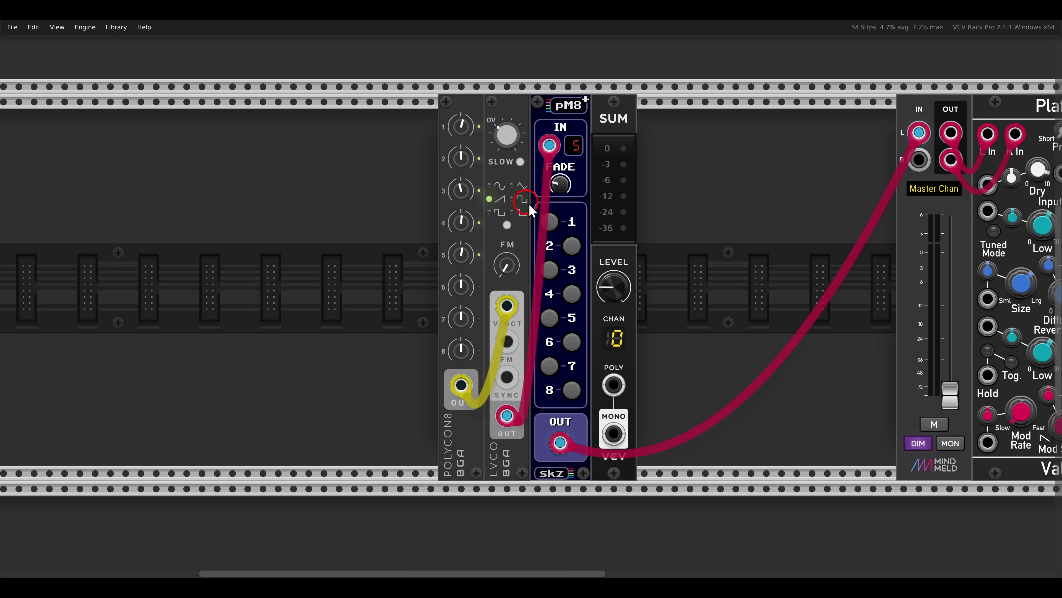
left_click(568, 209)
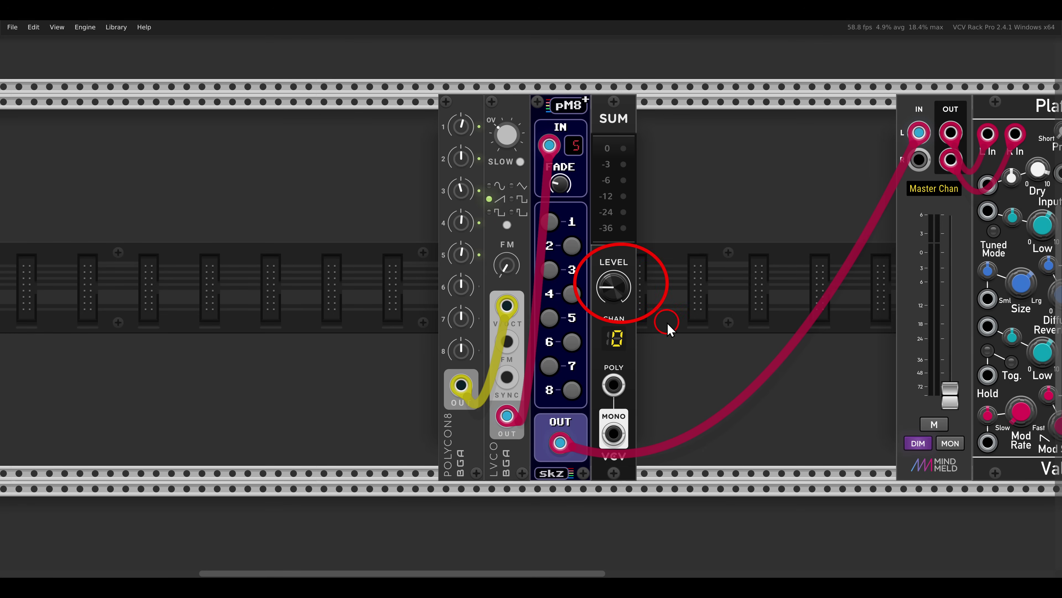
Reroute the pM8 output into SUM's polyphonic input and patch SUM's mono output to the master channel's left input
left_click_drag(918, 133, 614, 385)
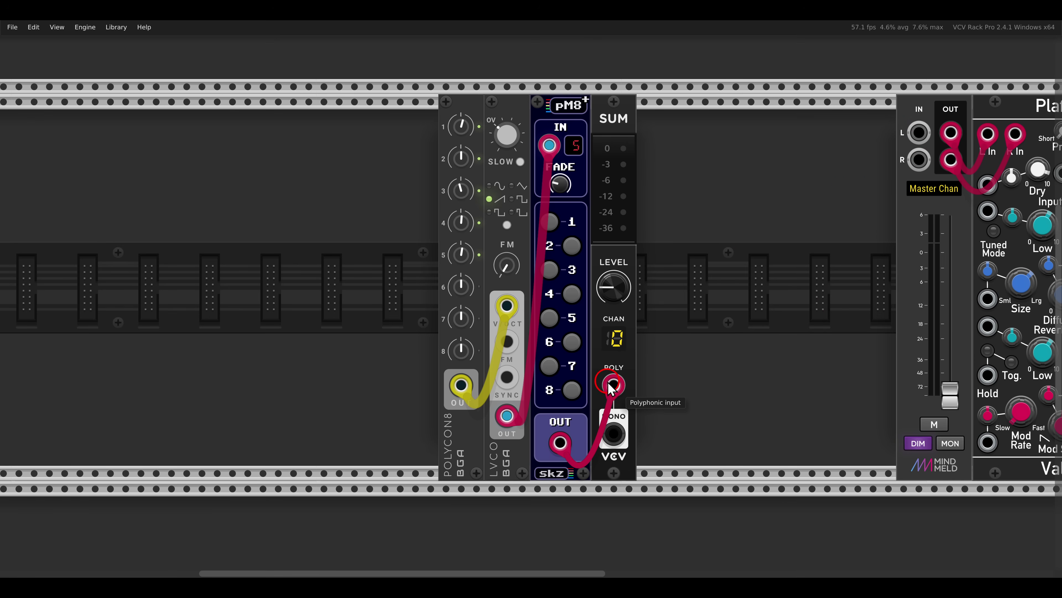
left_click_drag(614, 424, 918, 133)
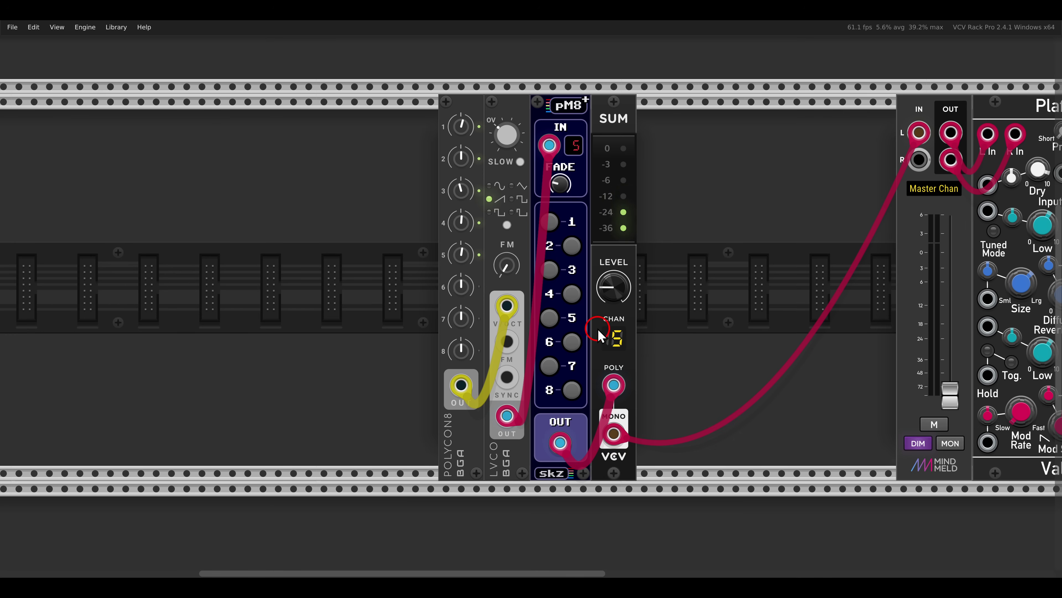
mouse_move(613, 288)
Check the hold and envelope section of the drone reference image and add a Count Modula Fade module beside SUM
key("alt+Tab")
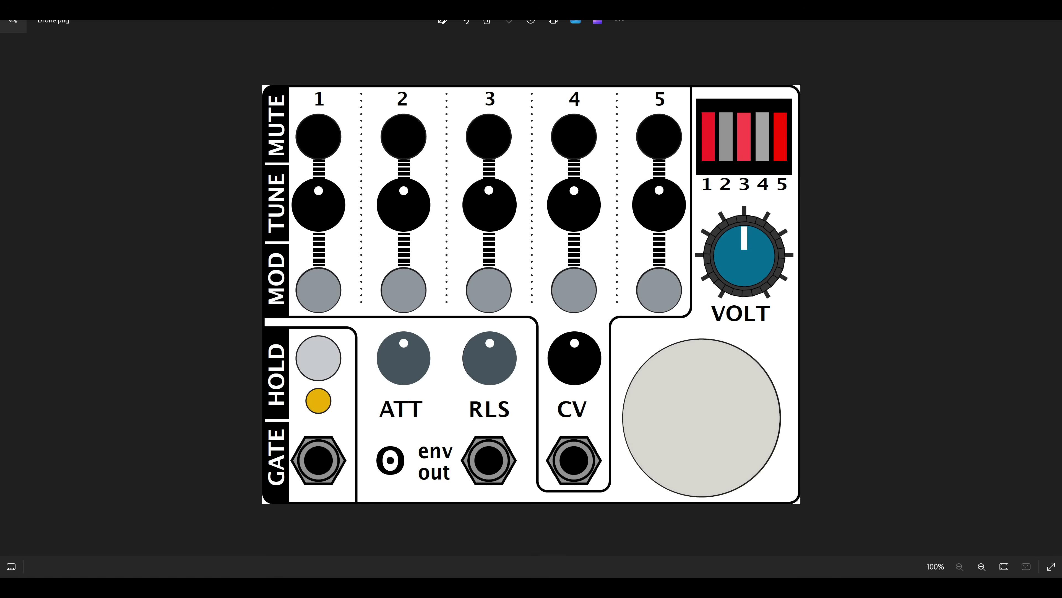
left_click_drag(305, 312, 580, 523)
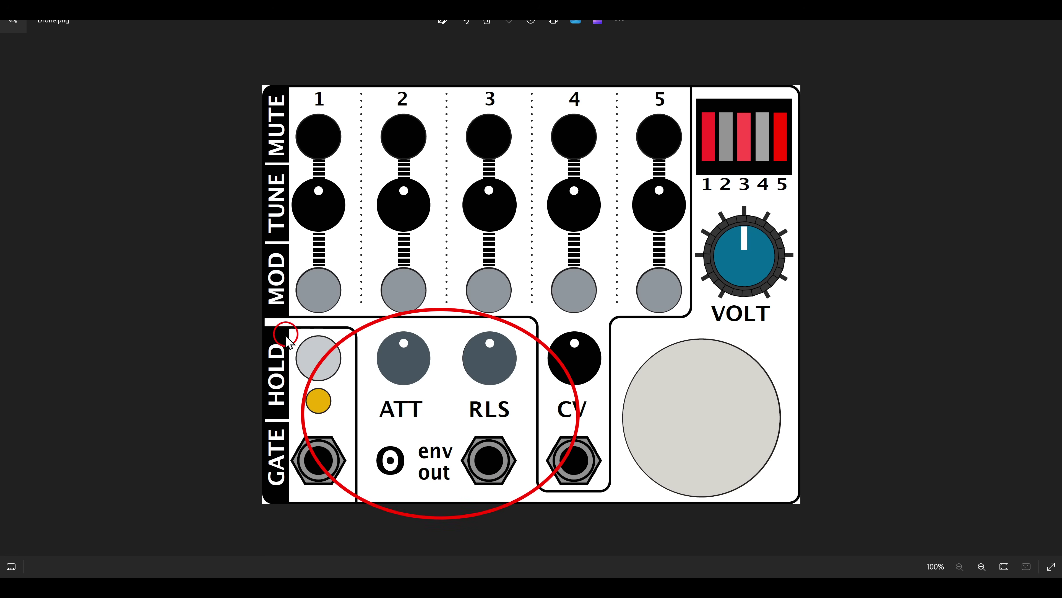
mouse_move(256, 321)
left_mouse_down()
mouse_move(326, 379)
mouse_move(365, 439)
left_mouse_up()
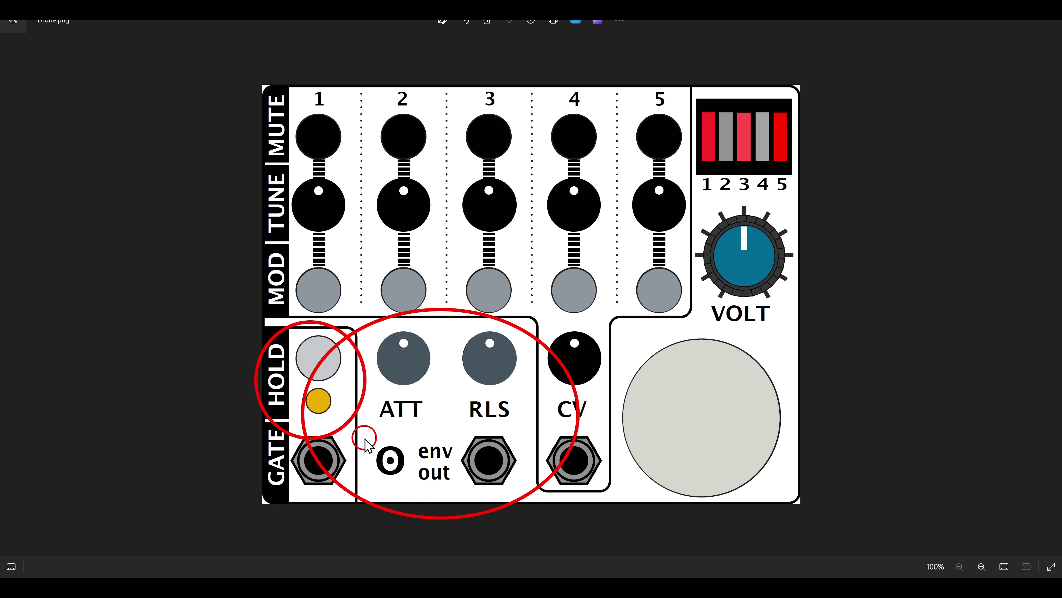
key("Escape")
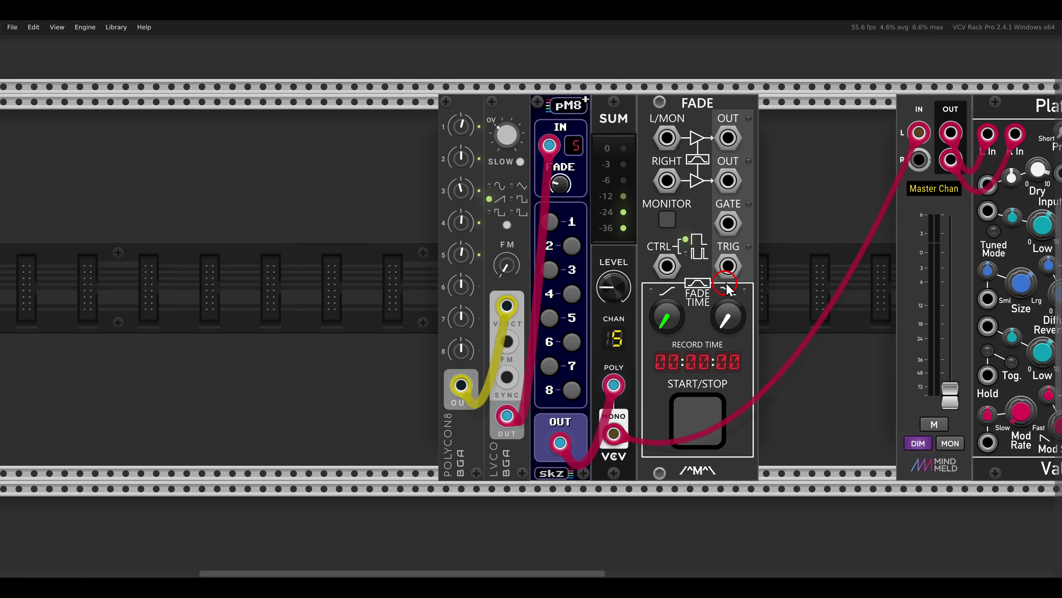
Patch the Fade module between SUM's mono output and the master's left input, and raise the master level to about -17 dB
scroll(531, 285, "right", 3)
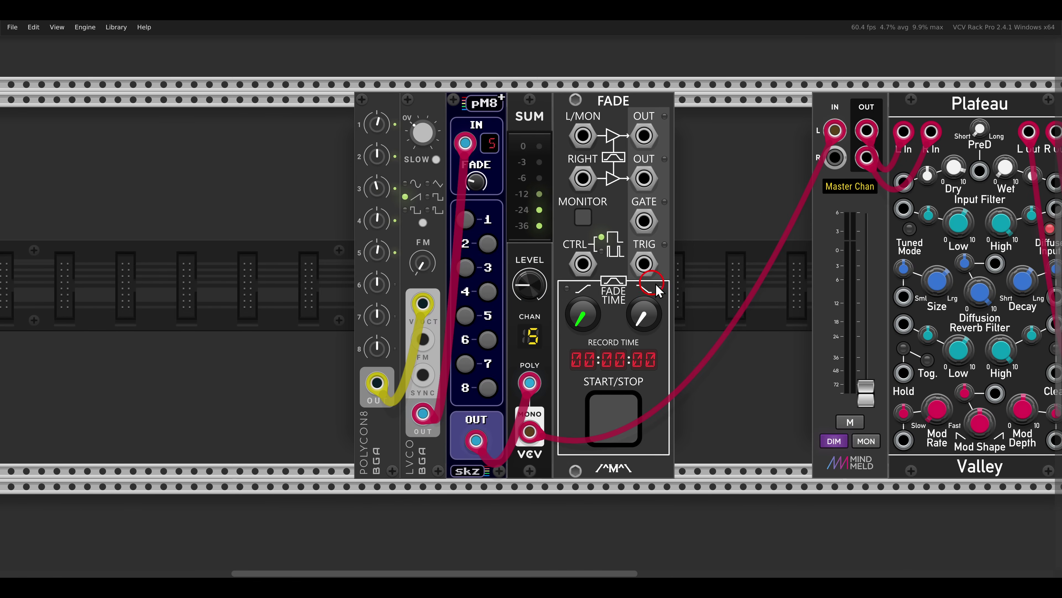
mouse_move(835, 131)
left_mouse_down()
mouse_move(805, 140)
mouse_move(582, 135)
mouse_move(835, 131)
left_mouse_up()
left_click_drag(865, 391, 866, 350)
Increase the Fade module's fade-in time and set its fade-out time to 3 s
left_click_drag(583, 321, 569, 295)
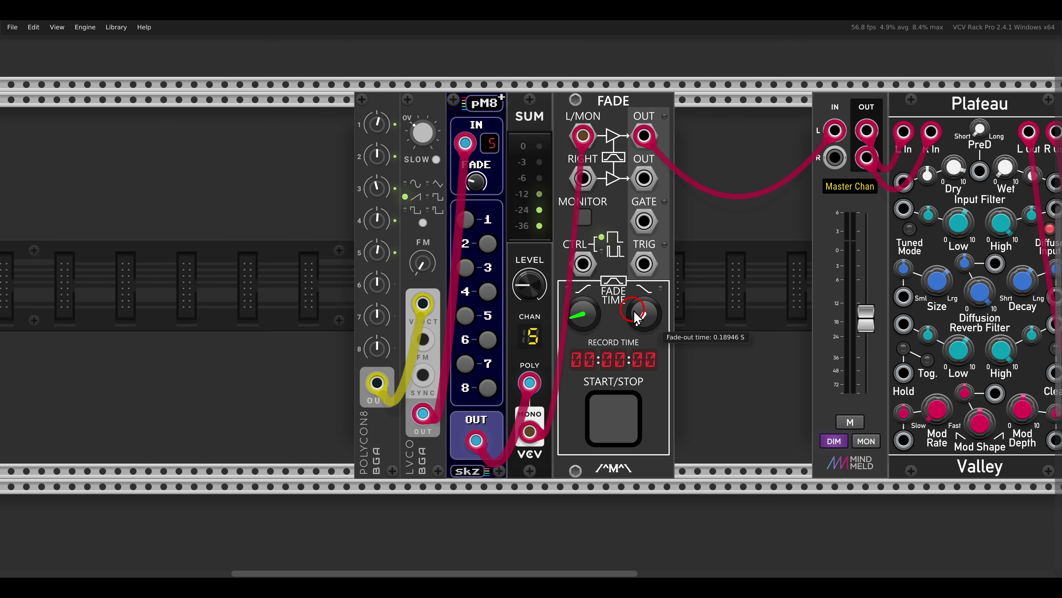
left_click_drag(646, 320, 644, 327)
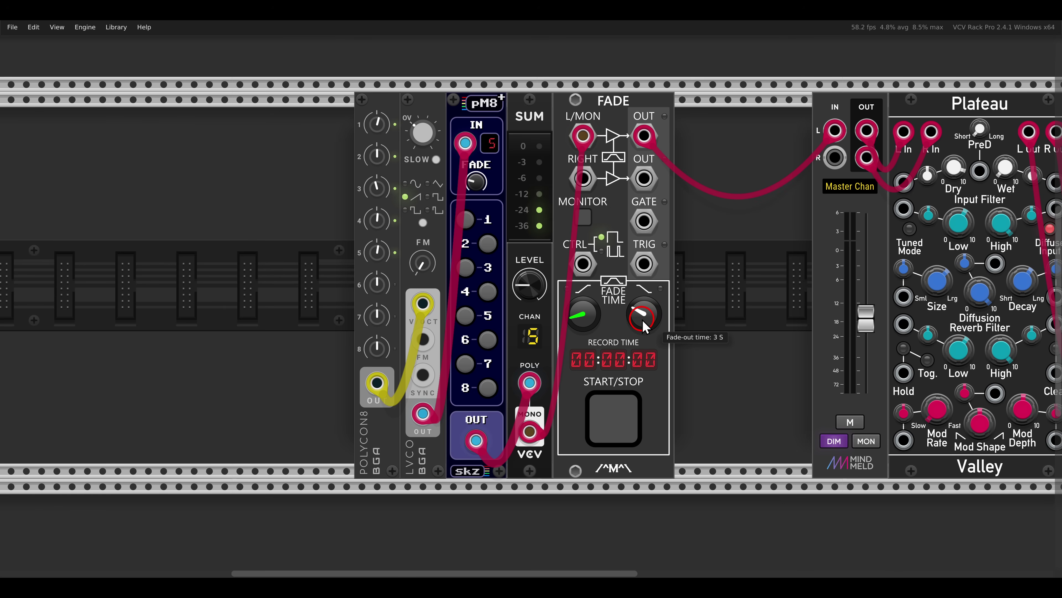
Start the Fade module, raise the master level to about -5 dB, and stop the Fade module to test the fade-out
left_click_drag(644, 327, 644, 327)
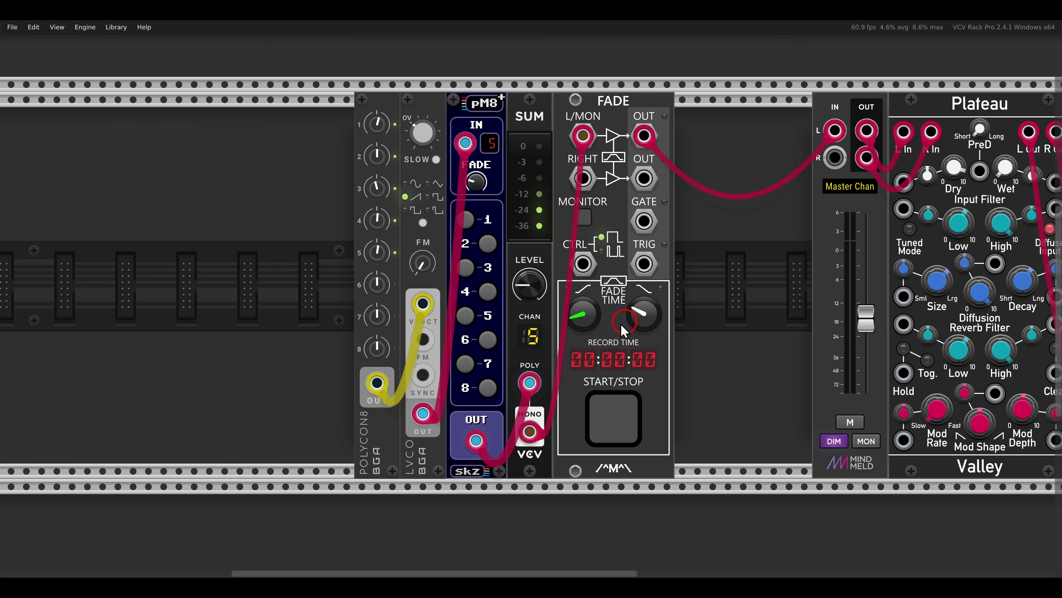
left_click(618, 417)
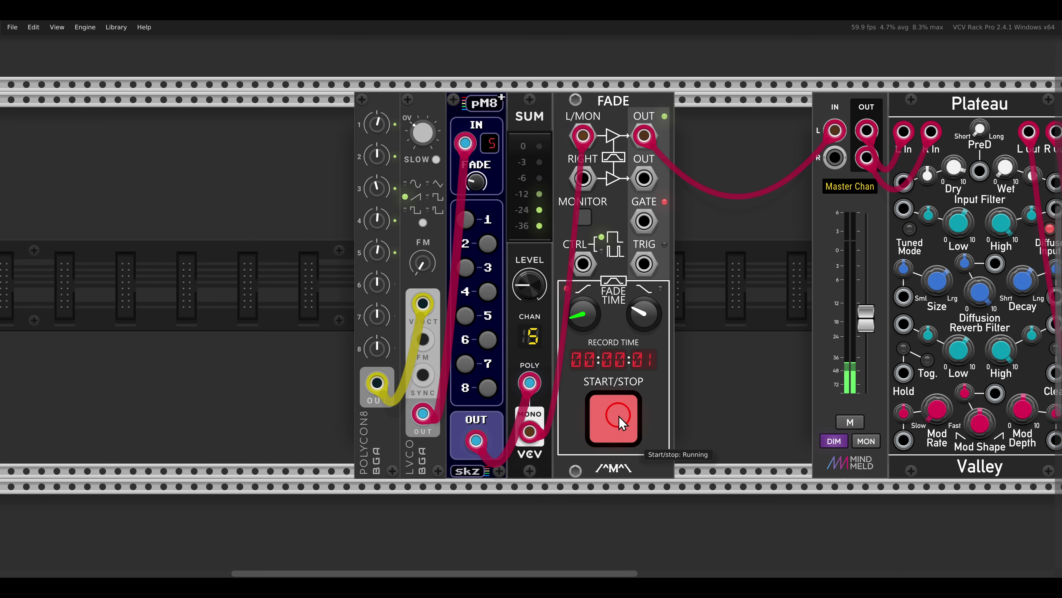
left_click_drag(866, 318, 864, 274)
left_click(718, 309)
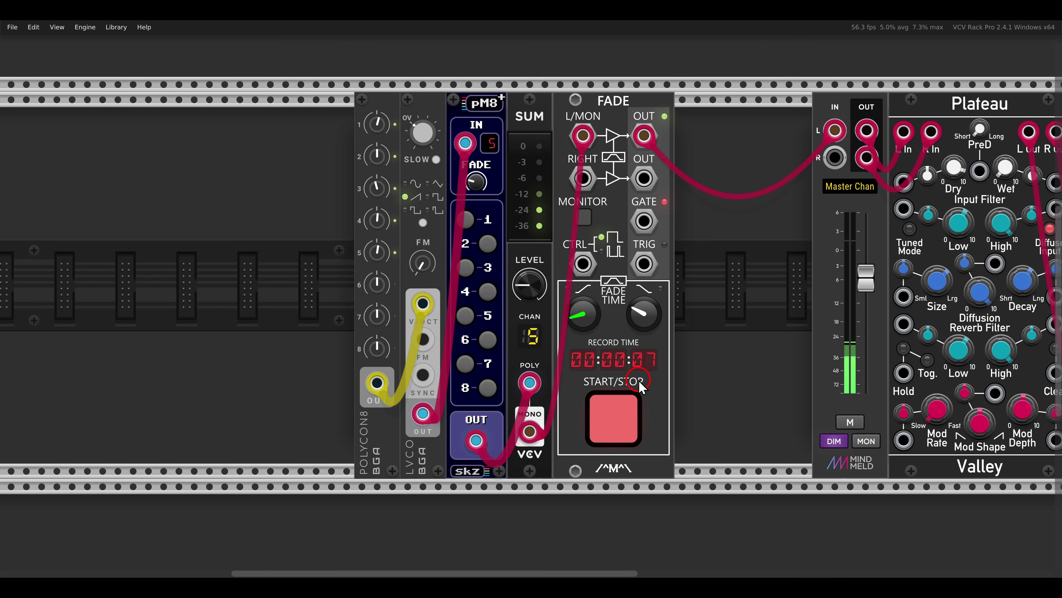
left_click(628, 409)
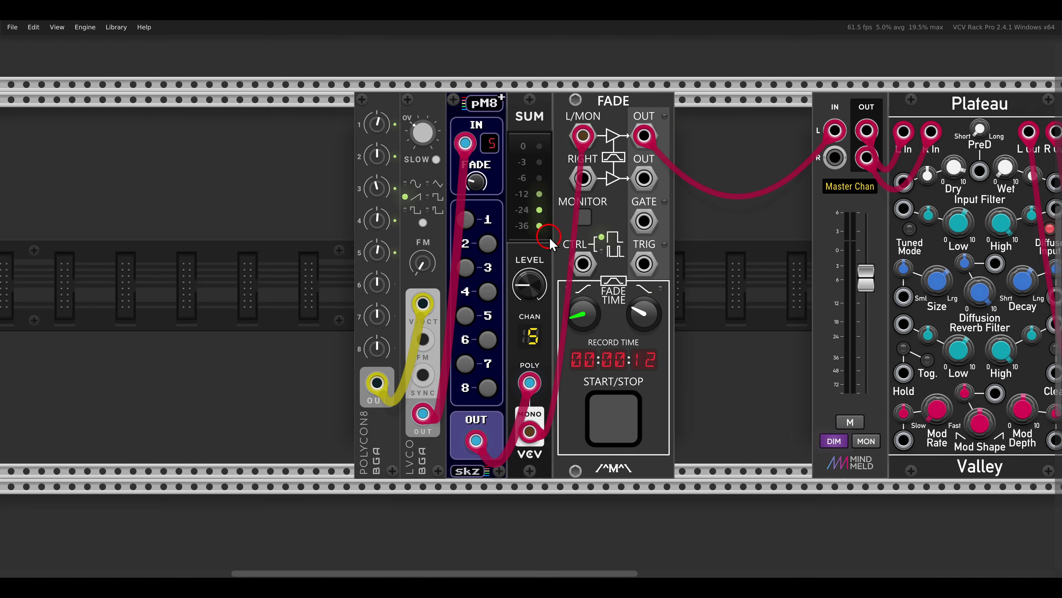
Add the output expander to the Fade module to provide an envelope output
left_click(571, 254)
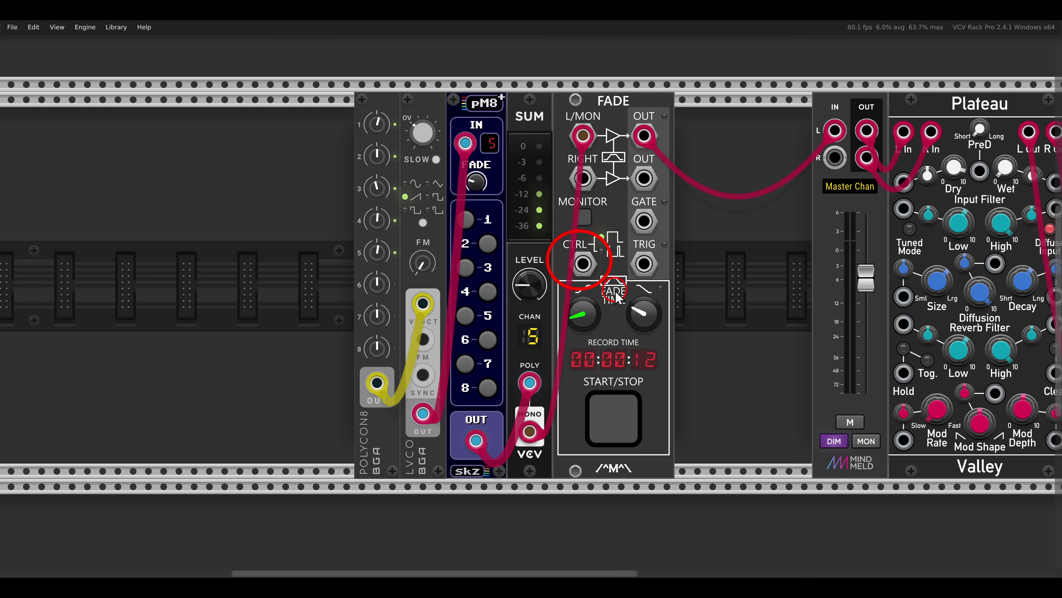
right_click(614, 117)
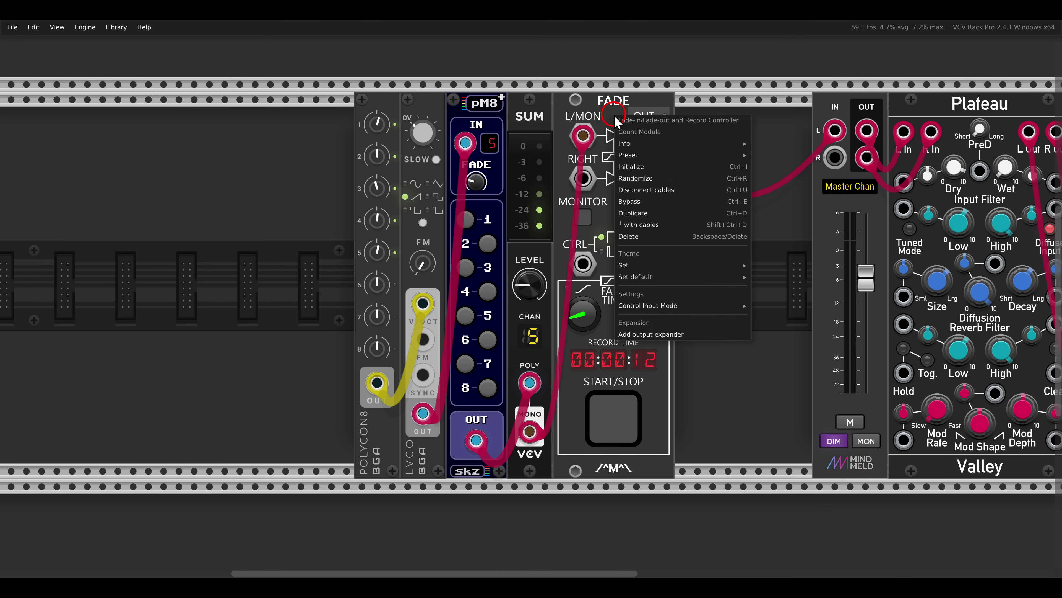
left_click(636, 335)
left_click_drag(645, 320, 569, 322)
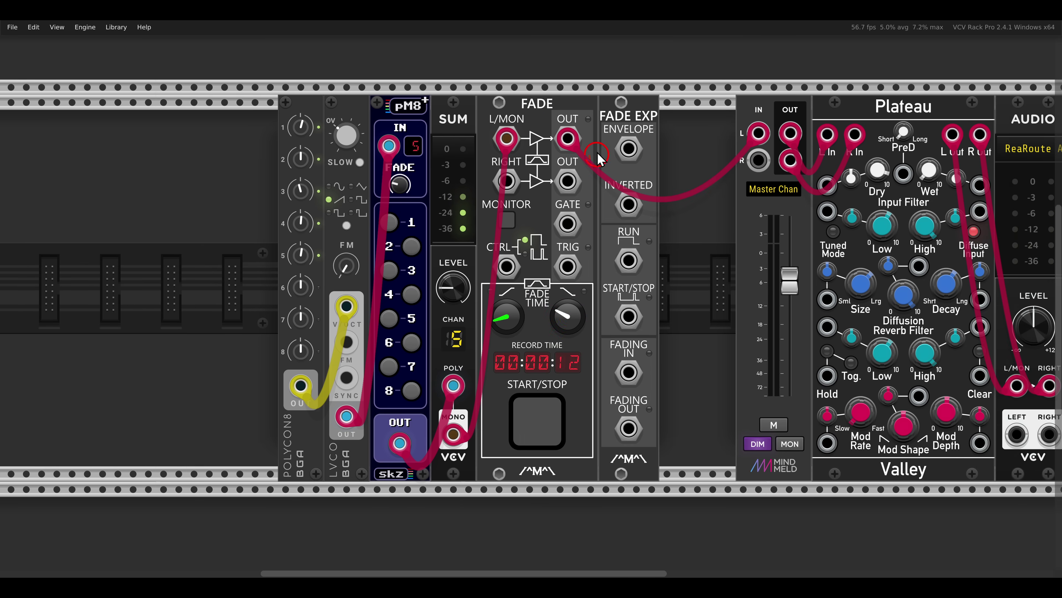
left_click(620, 136)
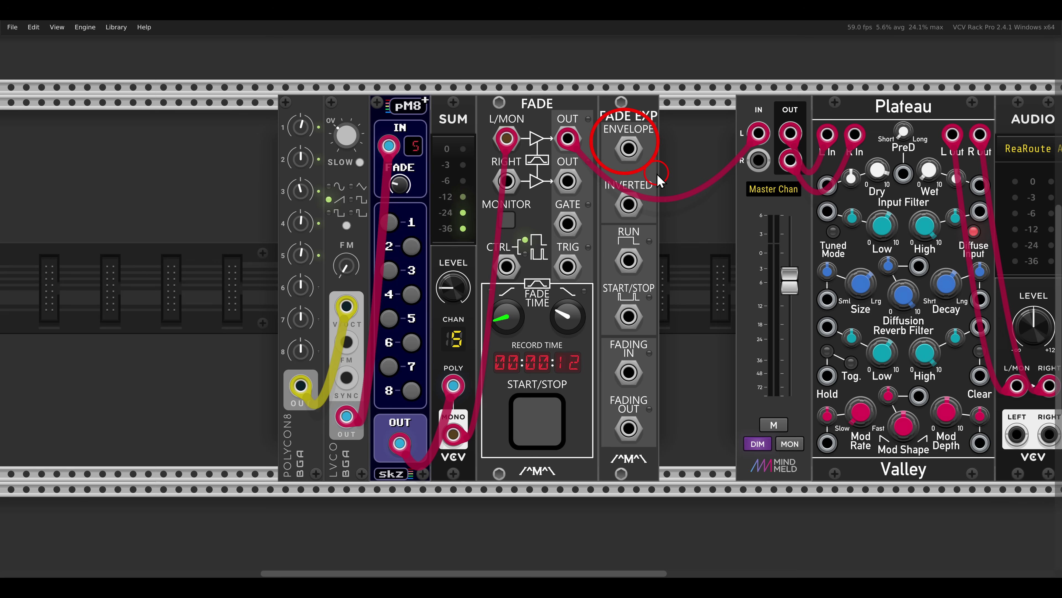
left_click_drag(576, 346, 661, 481)
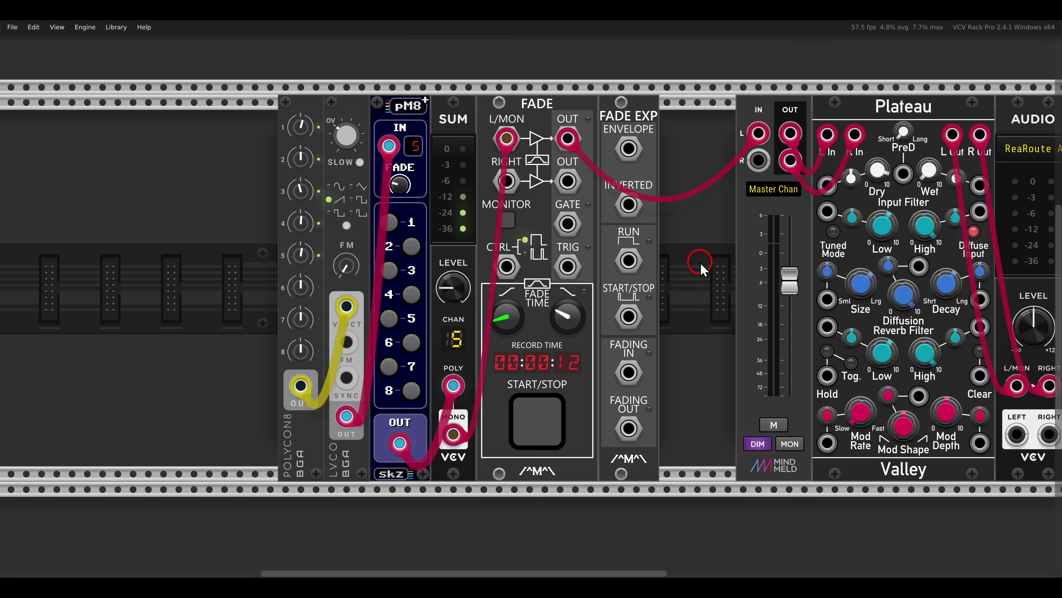
Examine the CV and VOLT controls in the drone reference image and the LVCO's matching FM and frequency knobs
key("alt+Tab")
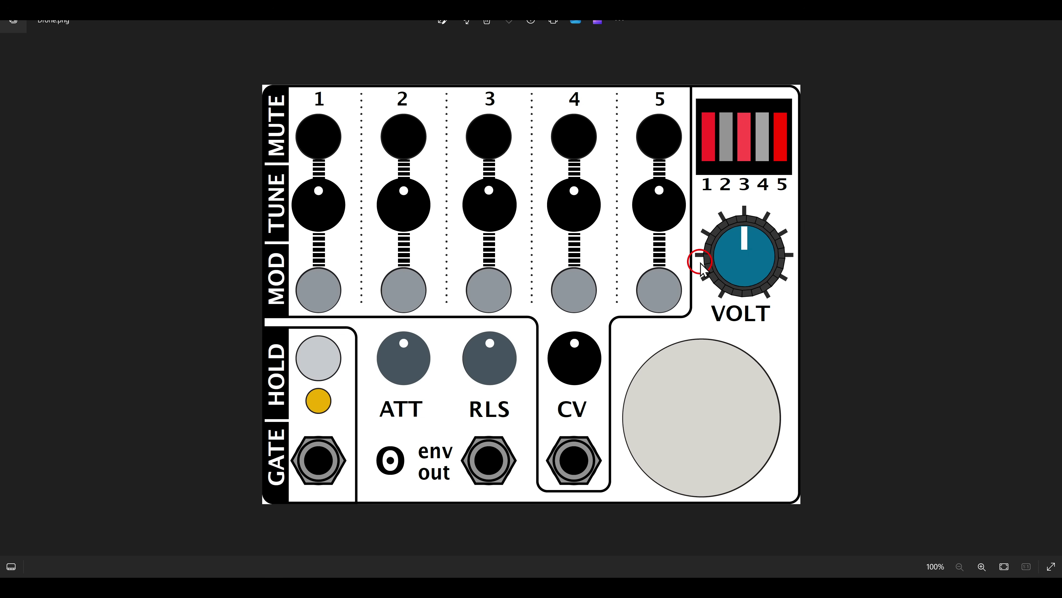
left_click_drag(514, 314, 624, 431)
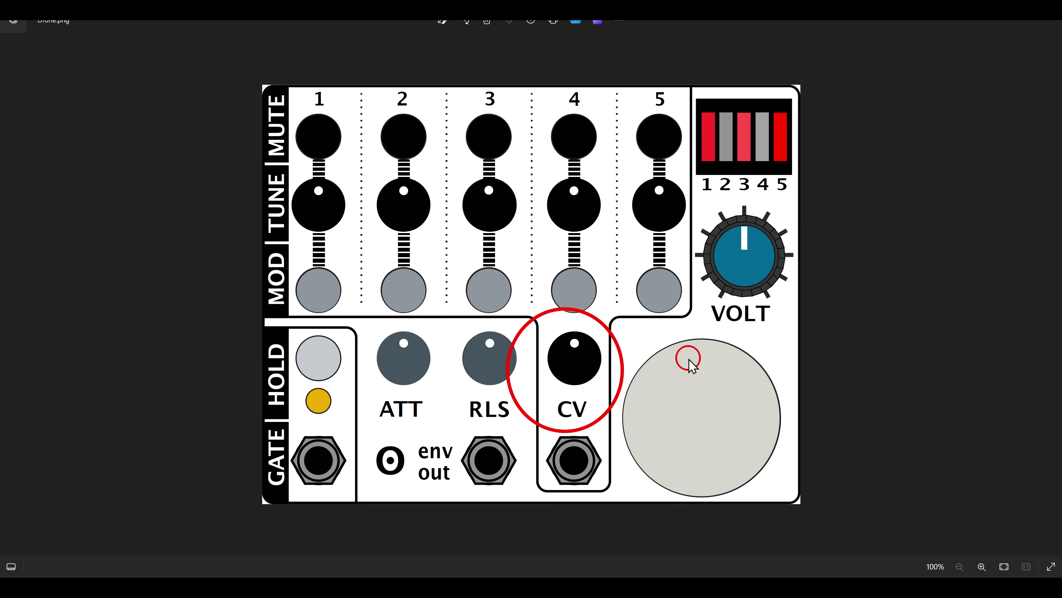
left_click_drag(677, 180, 801, 324)
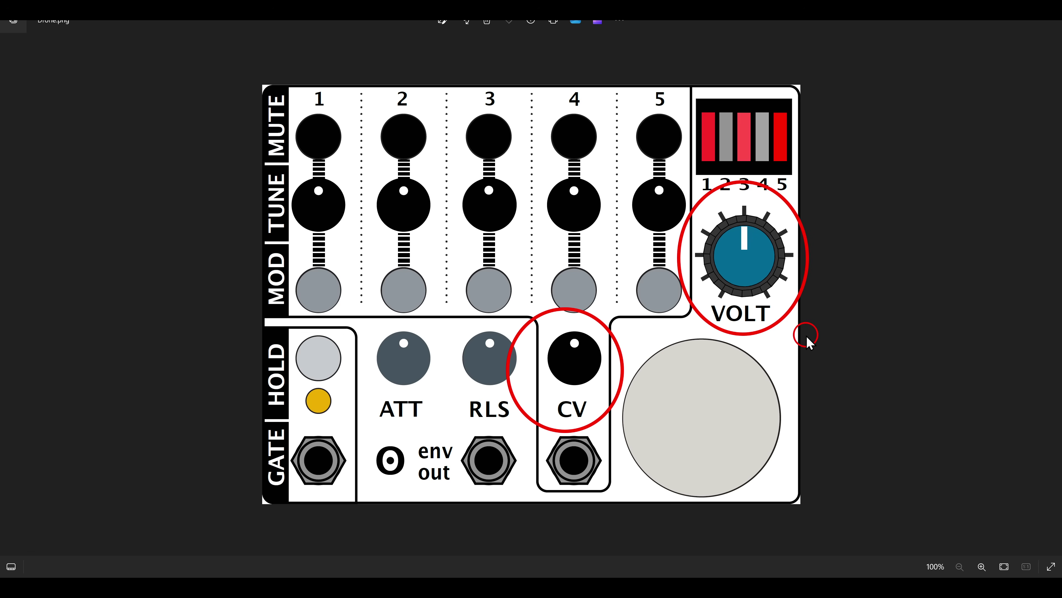
key("alt+Tab")
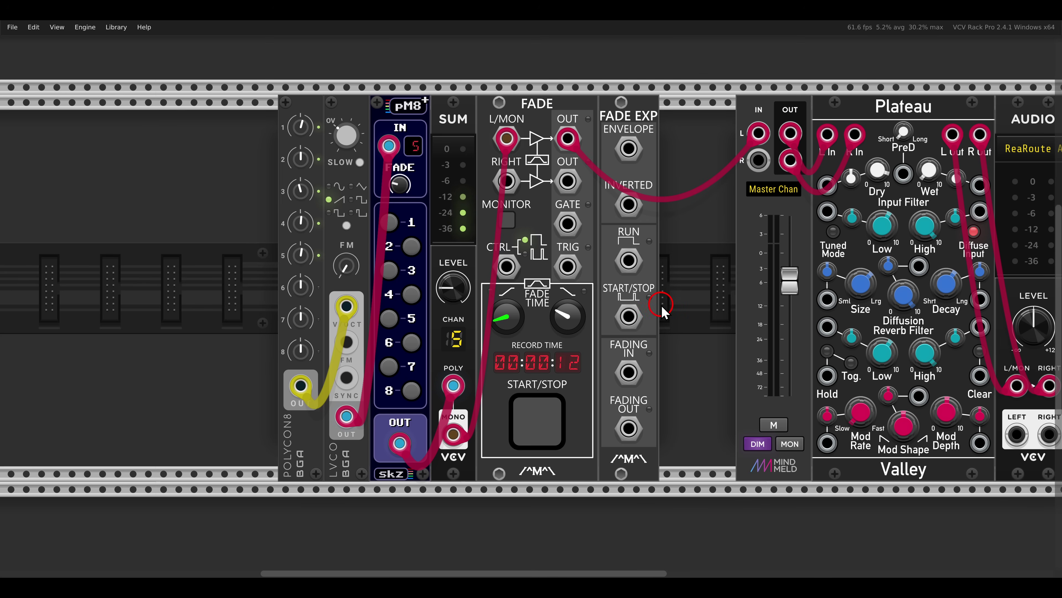
scroll(347, 259, "up", 3)
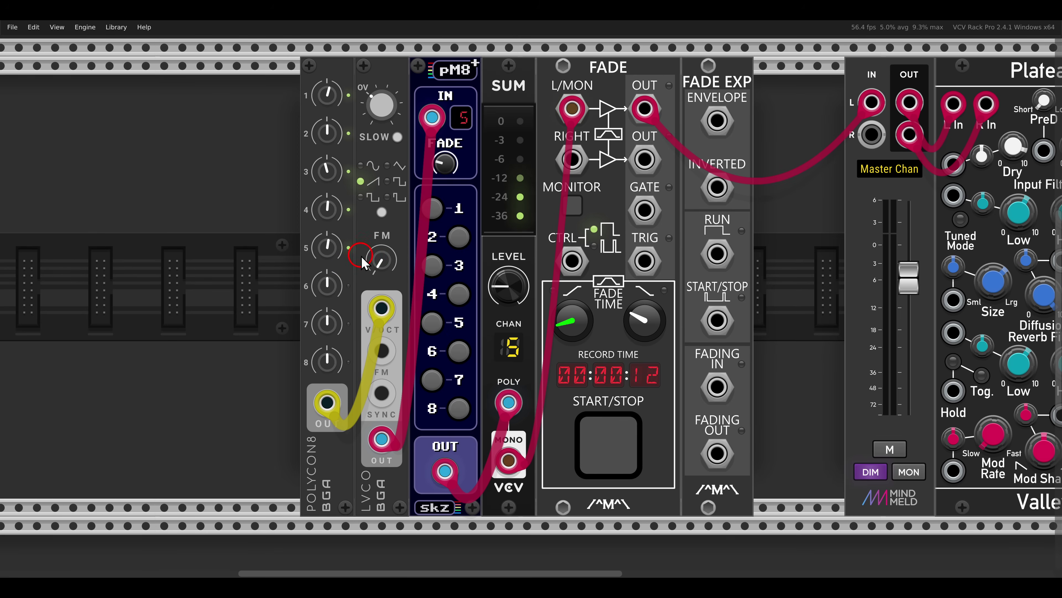
left_click_drag(363, 235, 413, 291)
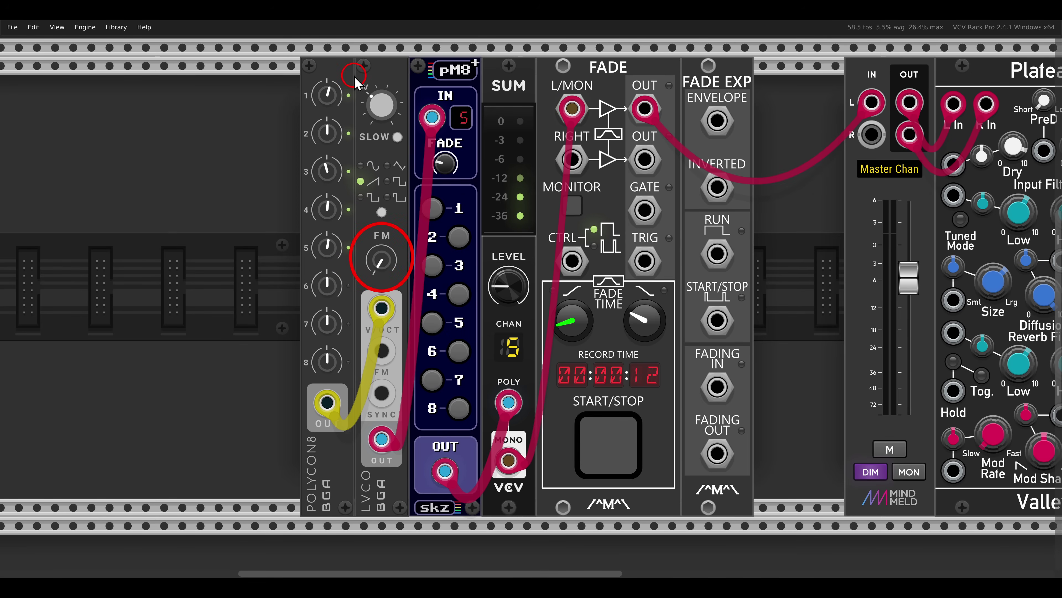
left_click_drag(349, 71, 405, 140)
key("Escape")
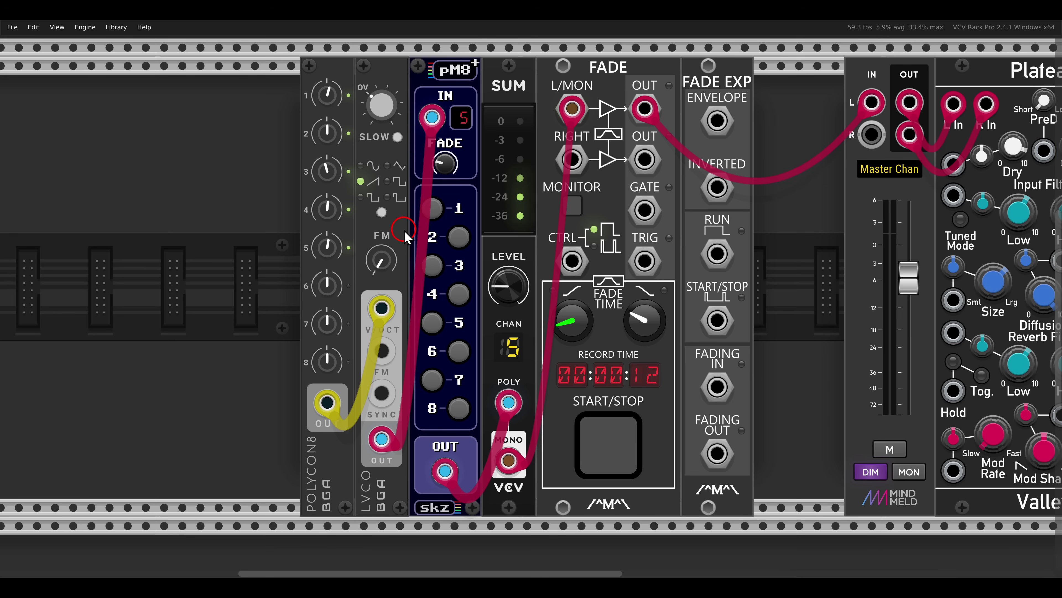
Start the Fade module and audition a change of the LVCO's frequency knob, resetting the knob to its default
left_click(606, 440)
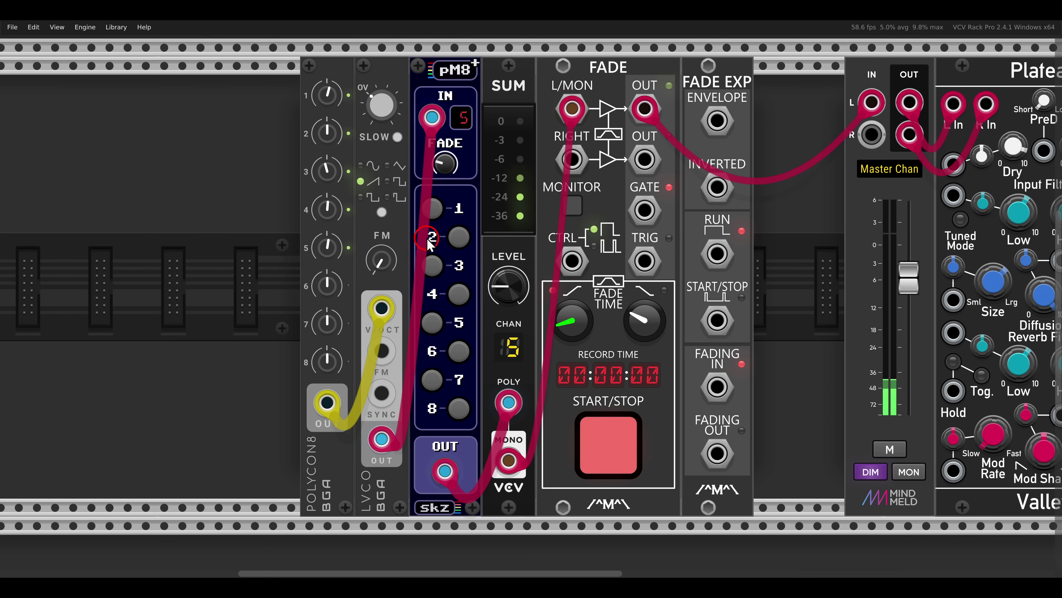
left_click_drag(387, 104, 372, 92)
double_click(379, 112)
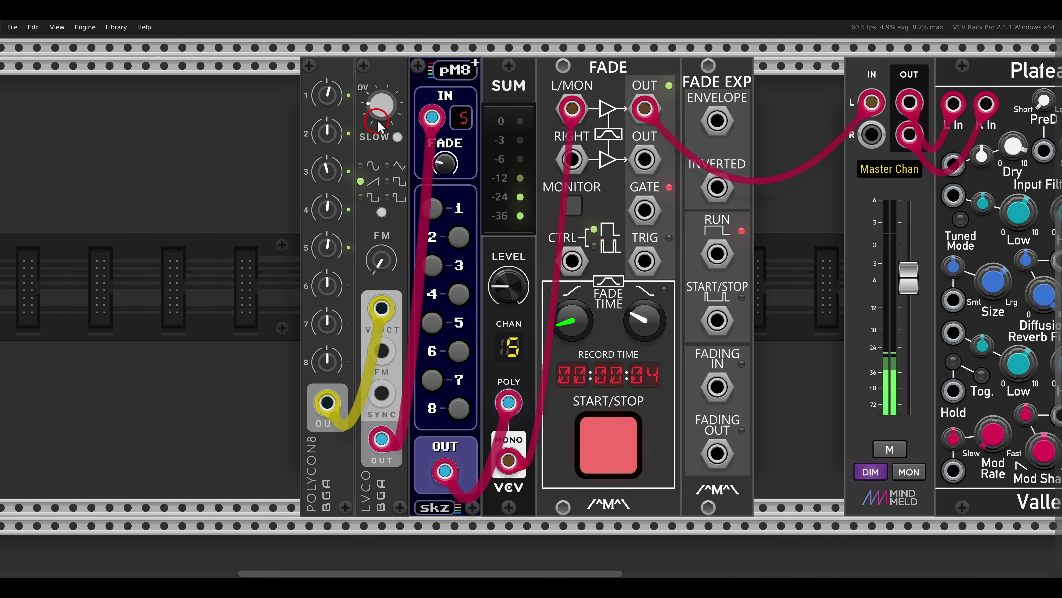
left_click(629, 457)
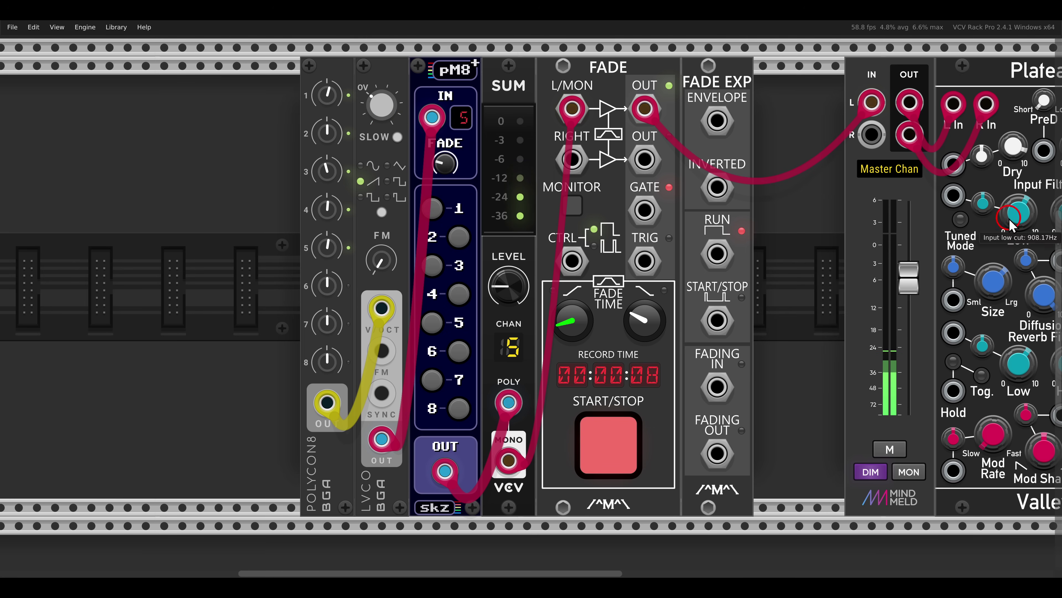
Raise the master level to about -1 dB and turn up the wet level of the Plateau reverb
scroll(762, 292, "down", 3)
scroll(576, 238, "up", 1)
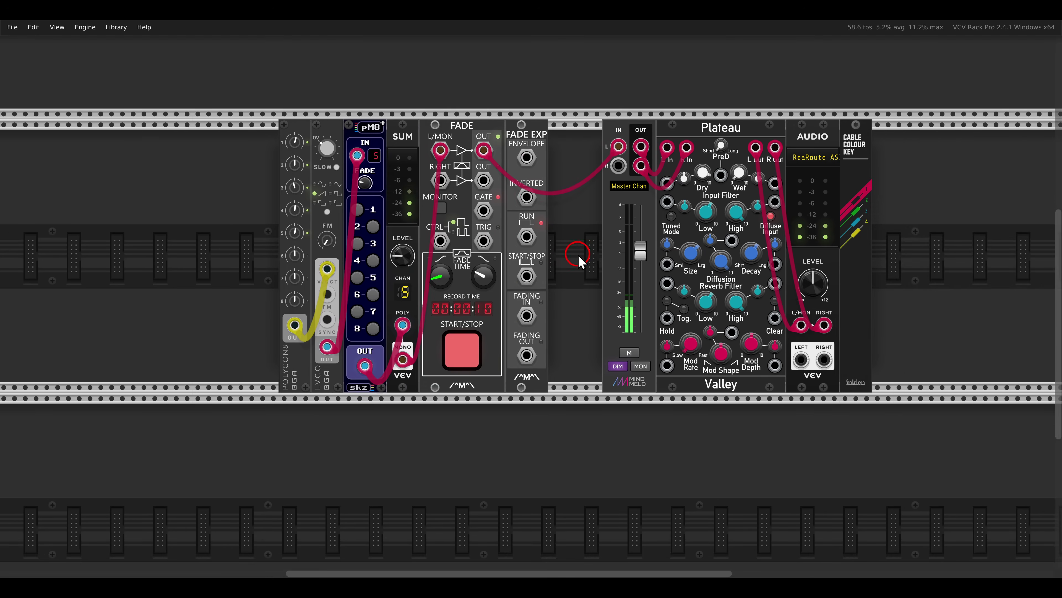
scroll(638, 262, "up", 2)
left_click_drag(638, 262, 639, 234)
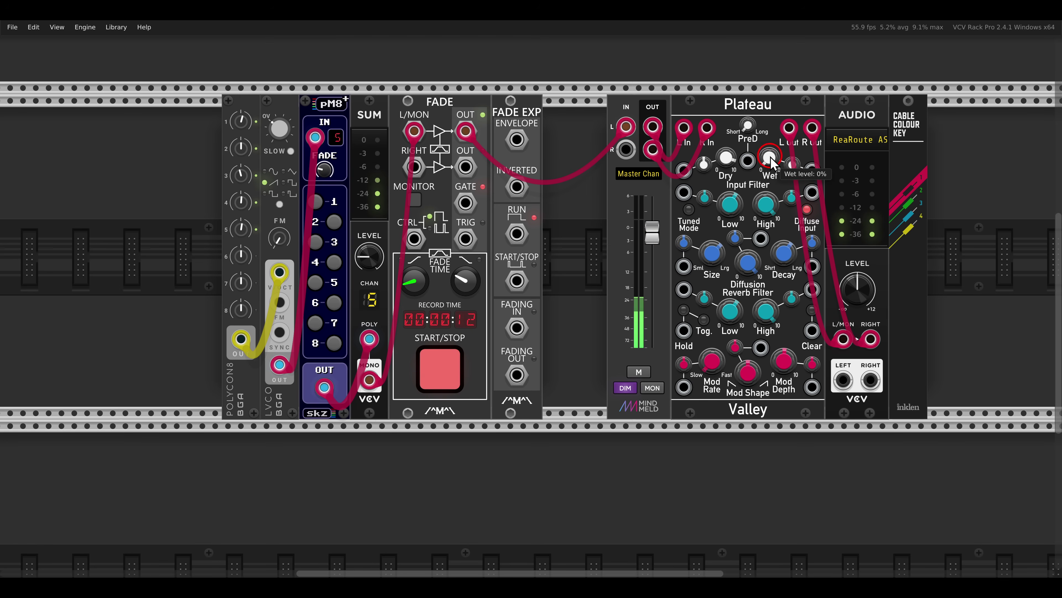
left_click(761, 145)
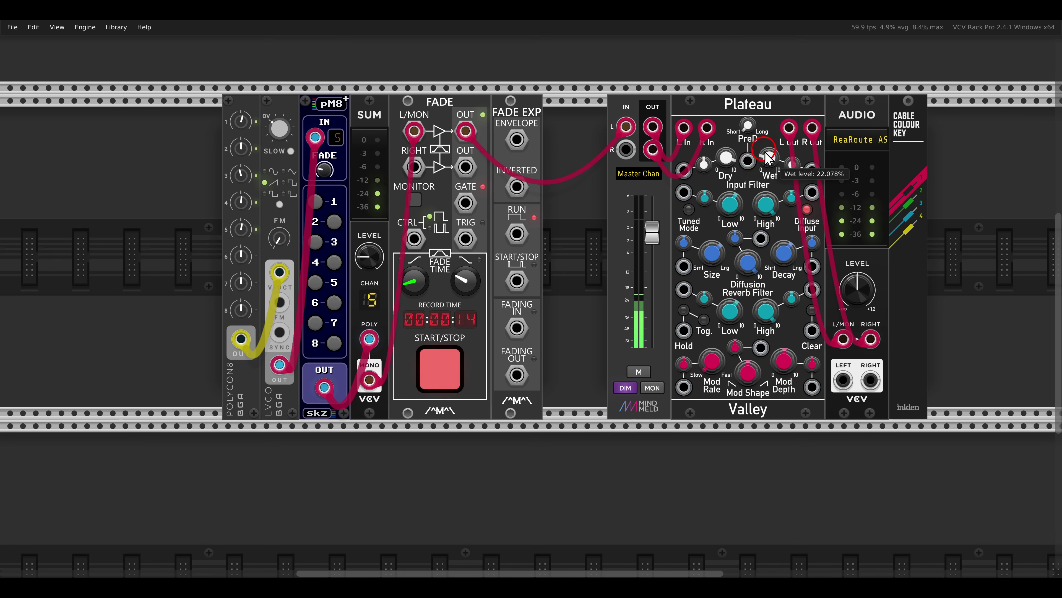
left_click_drag(769, 166, 768, 171)
left_click(555, 236)
Retune the drone's fourth voice with the channel 4 knob on POLYCON8
scroll(541, 245, "left", 2)
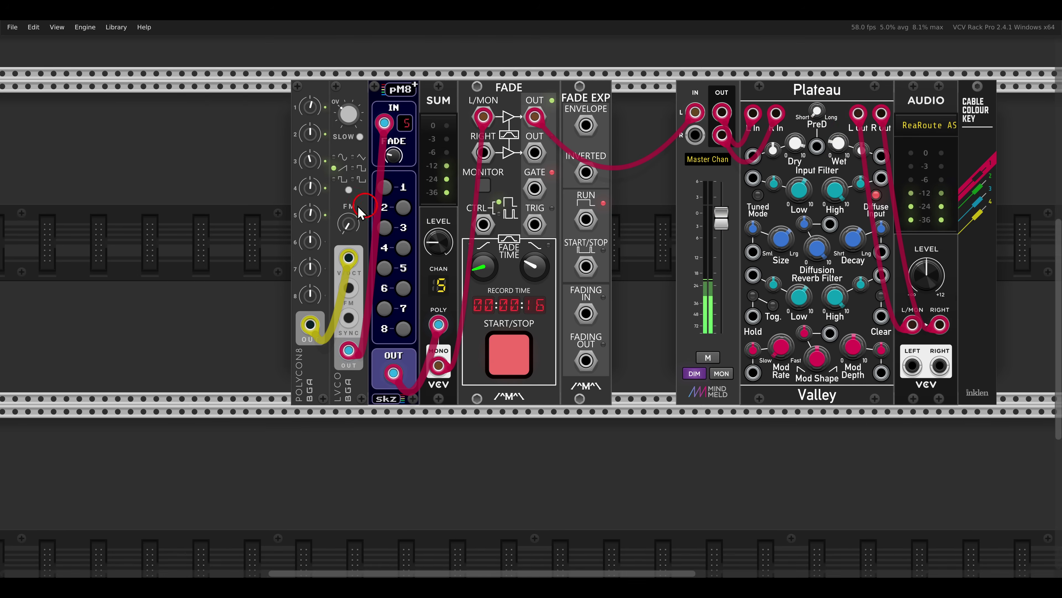
scroll(326, 205, "up", 3)
scroll(331, 210, "down", 5)
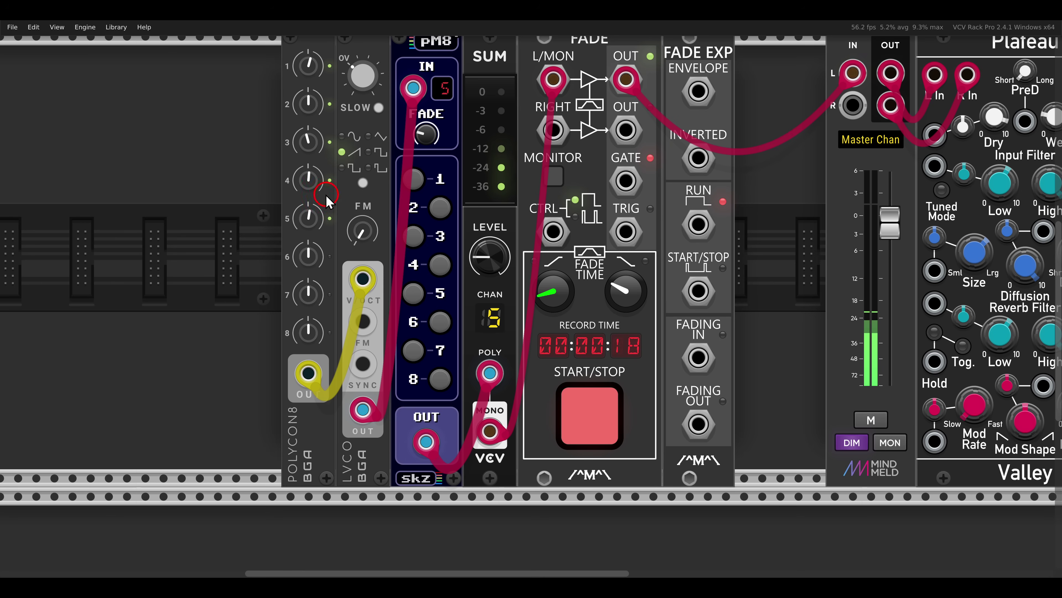
scroll(317, 197, "up", 4)
left_click(311, 186)
left_click_drag(311, 186, 311, 210)
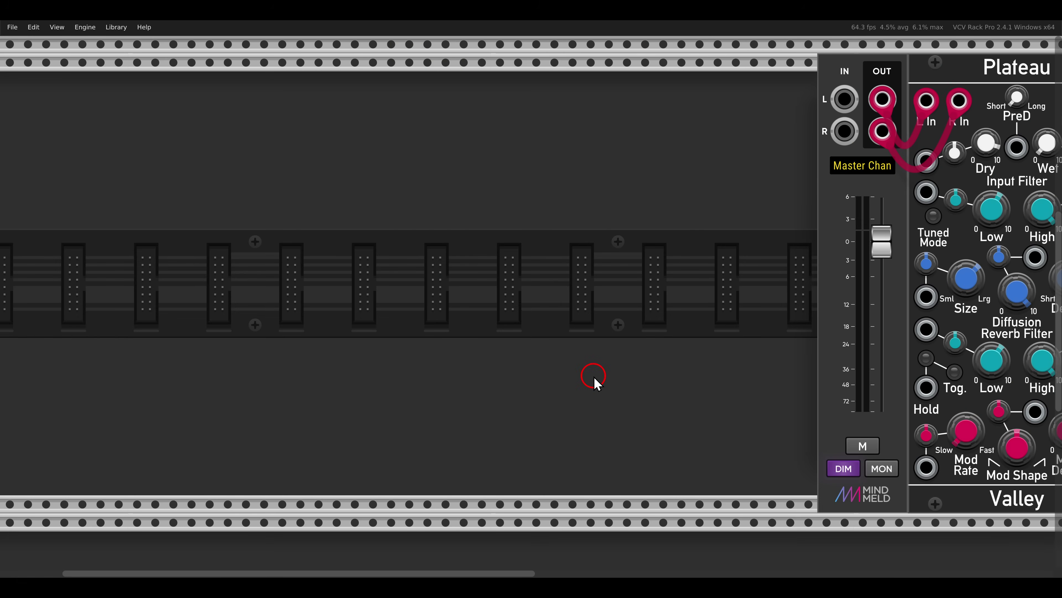
Examine the fm and am switches and the NOISE knob in the New Drone reference image
key("alt+Tab")
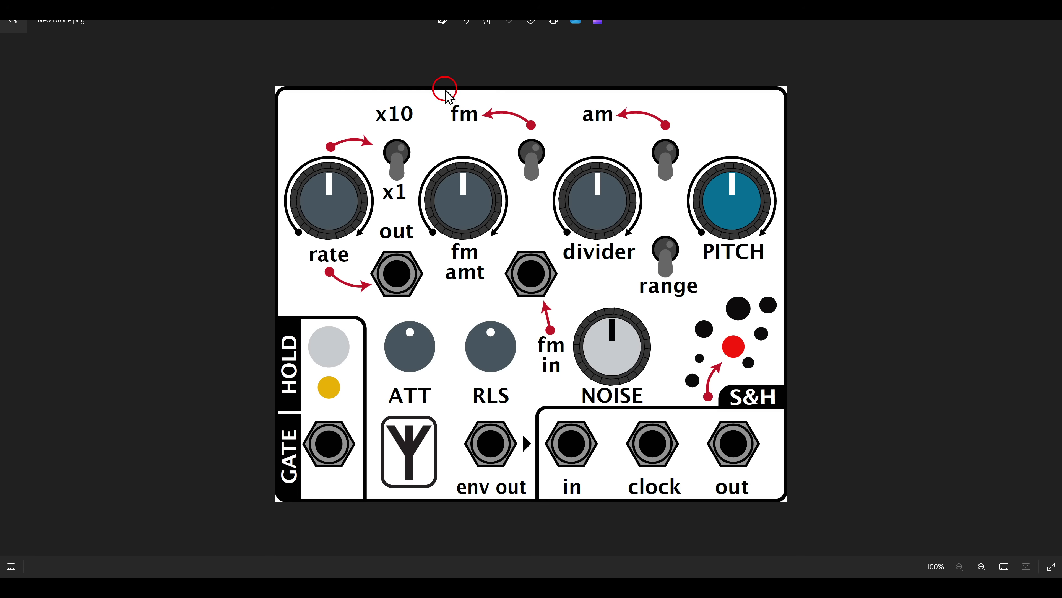
left_click_drag(440, 87, 551, 169)
left_click_drag(570, 78, 688, 156)
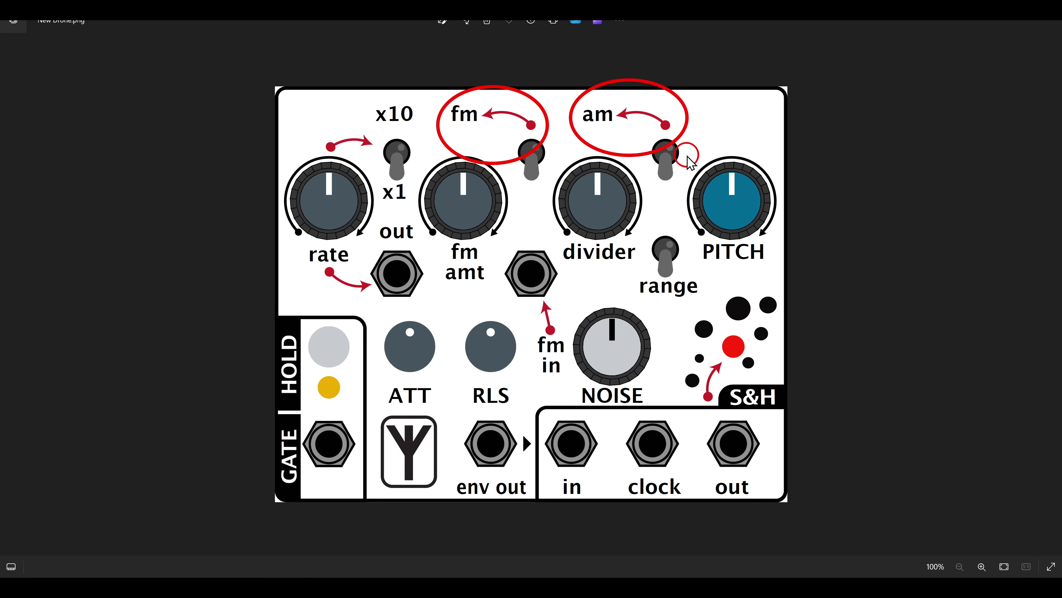
left_click_drag(535, 286, 669, 421)
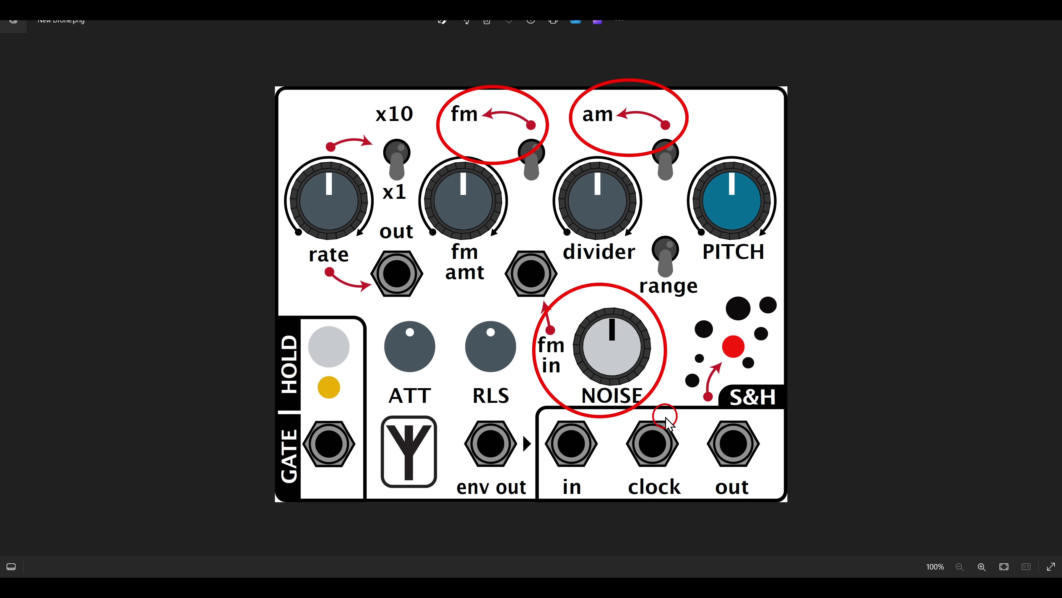
Return to VCV Rack, add two Bogaudio LVCO oscillators, and patch the first one's output into the second one's FM input
key("alt+Tab")
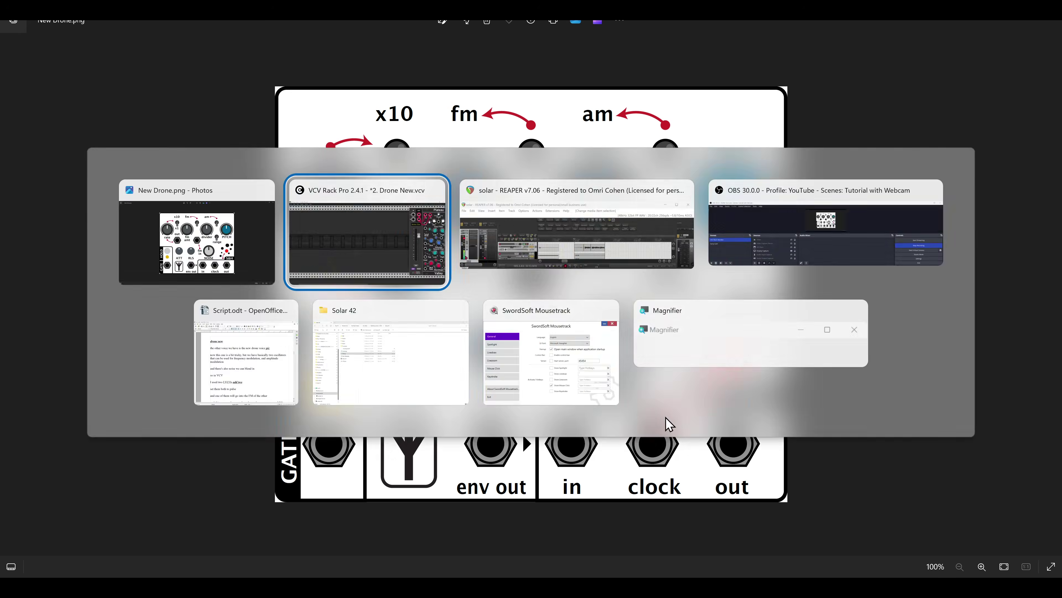
right_click(474, 302)
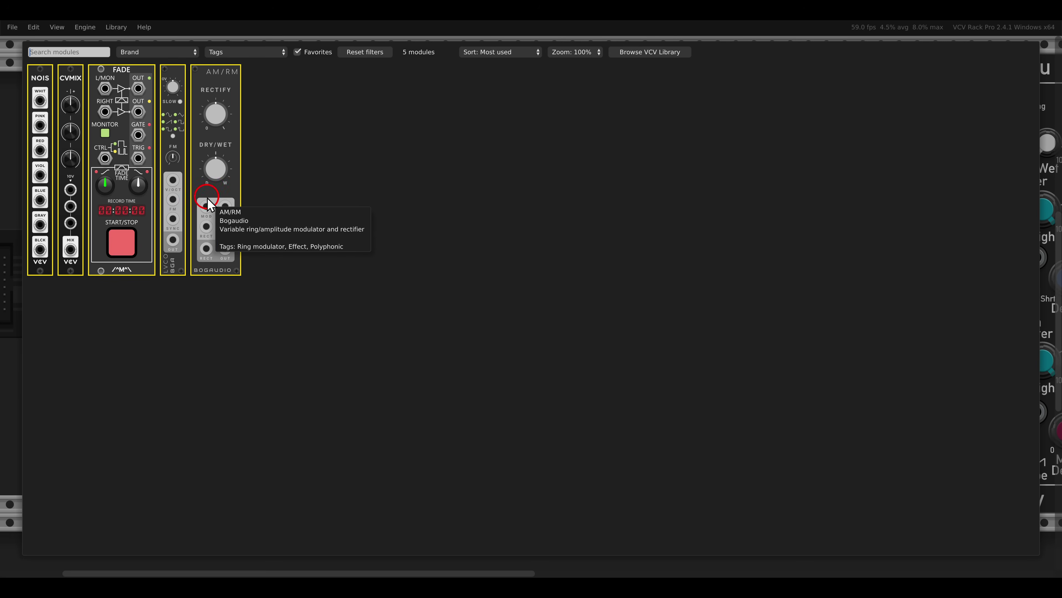
left_click_drag(182, 161, 236, 233)
key("ctrl+d")
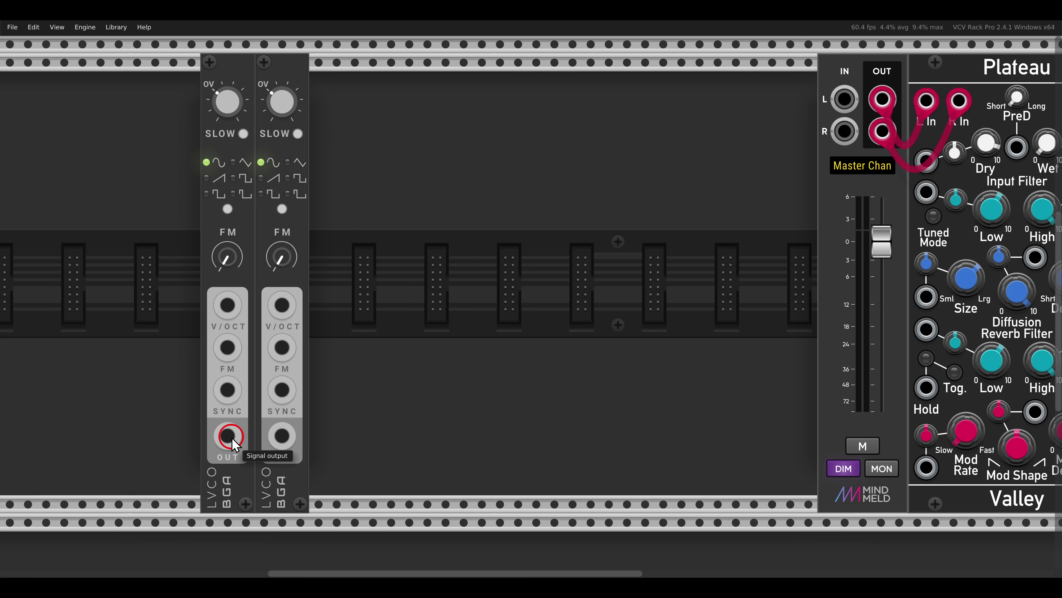
left_click_drag(229, 435, 288, 341)
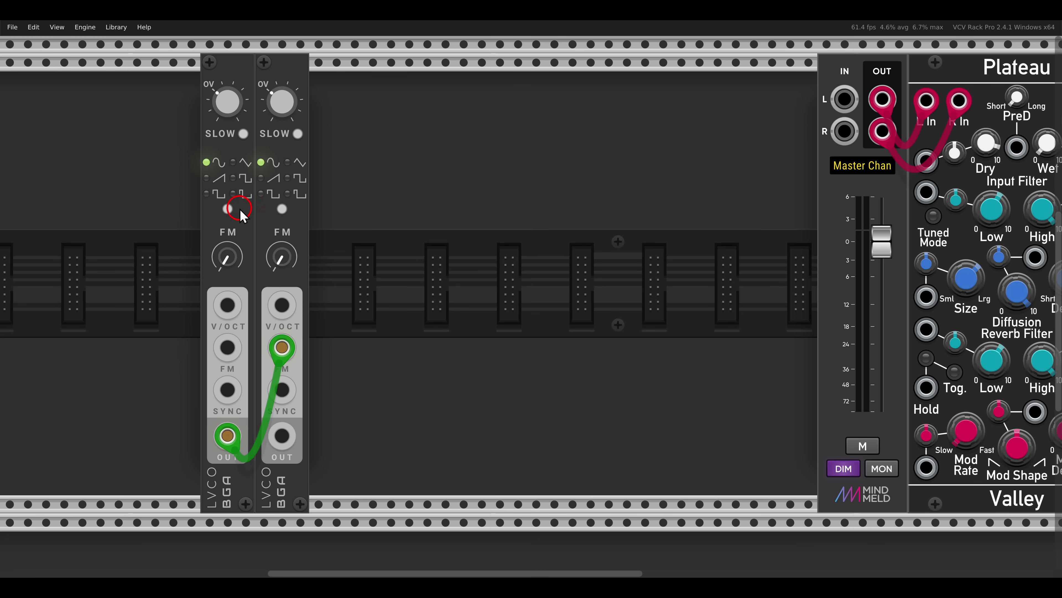
Set the waveform of both LVCO oscillators to square
left_click(227, 209)
left_click(228, 208)
left_click(228, 209)
left_click(282, 210)
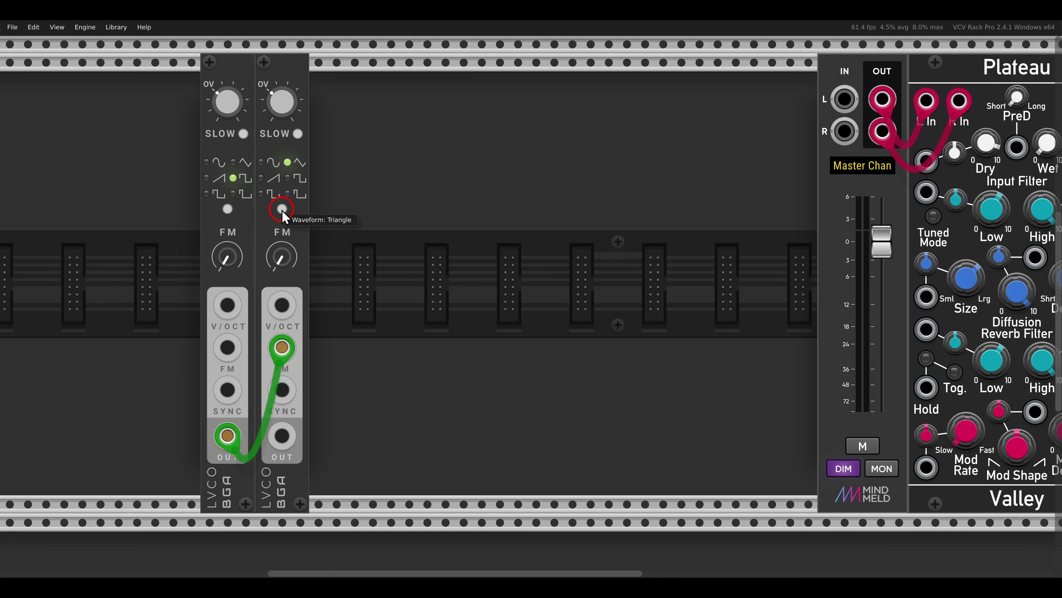
left_click(282, 209)
left_click(281, 210)
Add a VCV Noise module beside the second LVCO
right_click(349, 229)
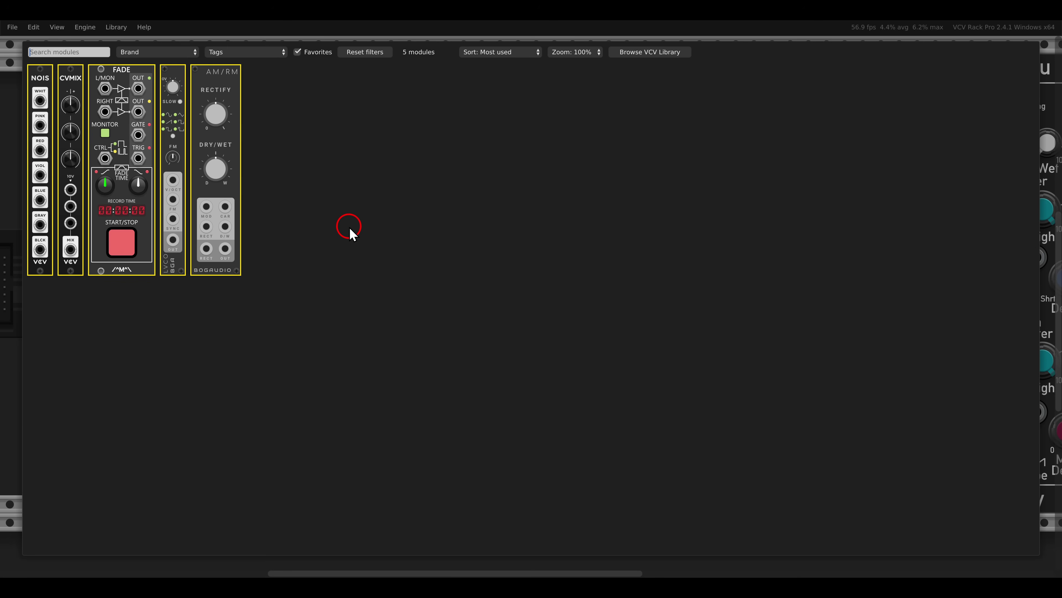
left_click(40, 84)
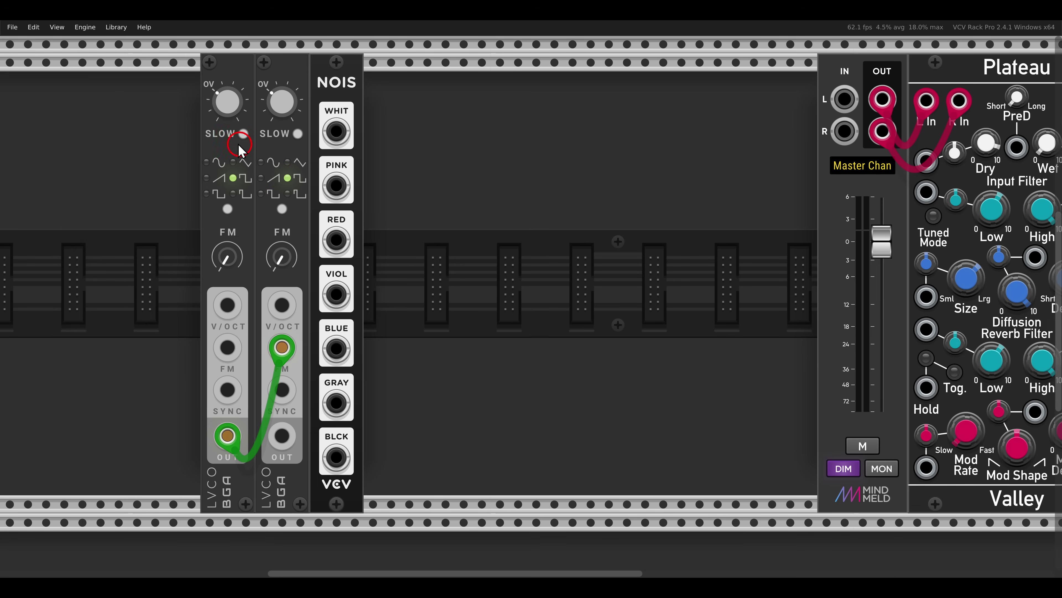
Add a VCV CVMIX beside the Noise module and patch the second LVCO's output and the white noise into its first two inputs
mouse_move(194, 113)
left_mouse_down()
mouse_move(197, 138)
mouse_move(253, 159)
left_mouse_up()
right_click(737, 239)
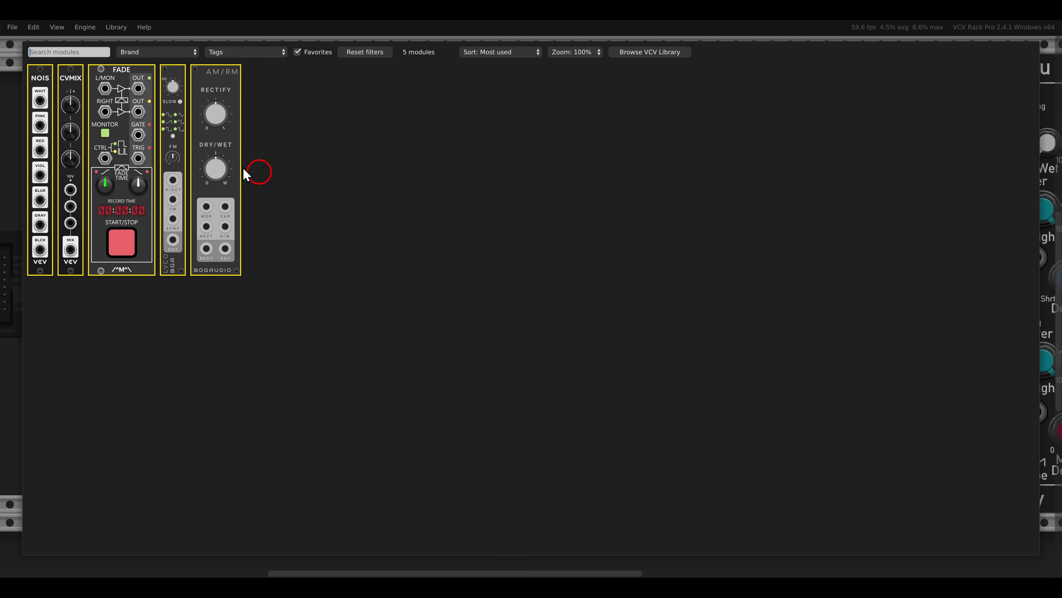
left_click_drag(256, 170, 390, 209)
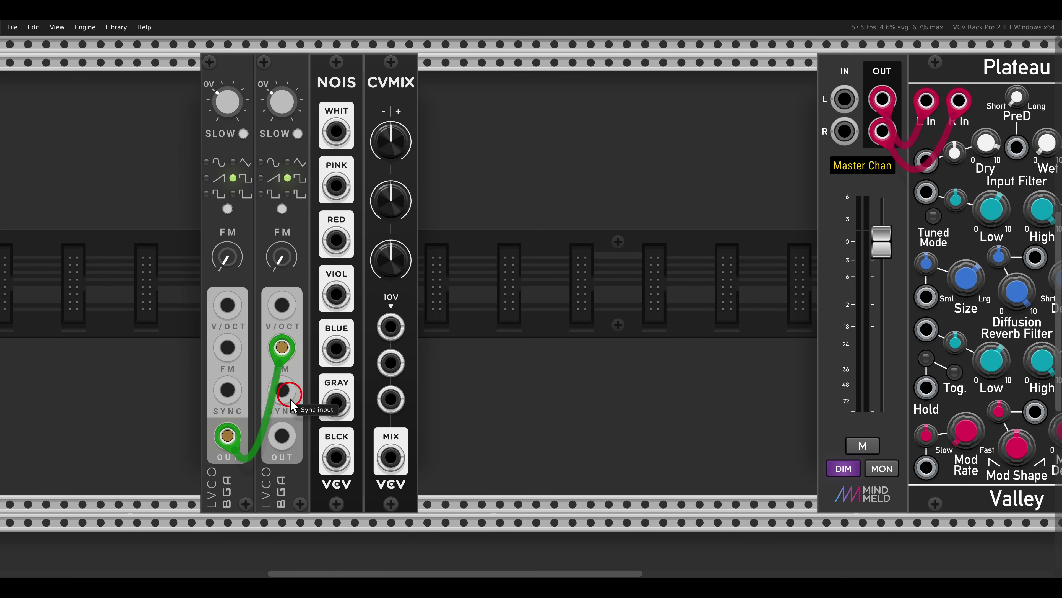
left_click_drag(282, 436, 391, 326)
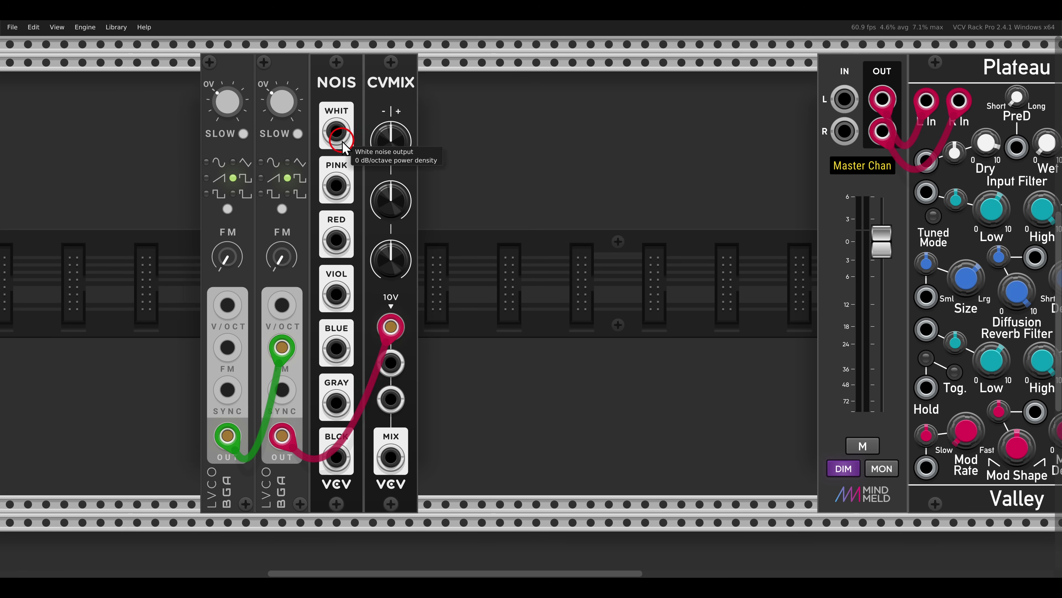
left_click_drag(336, 131, 390, 363)
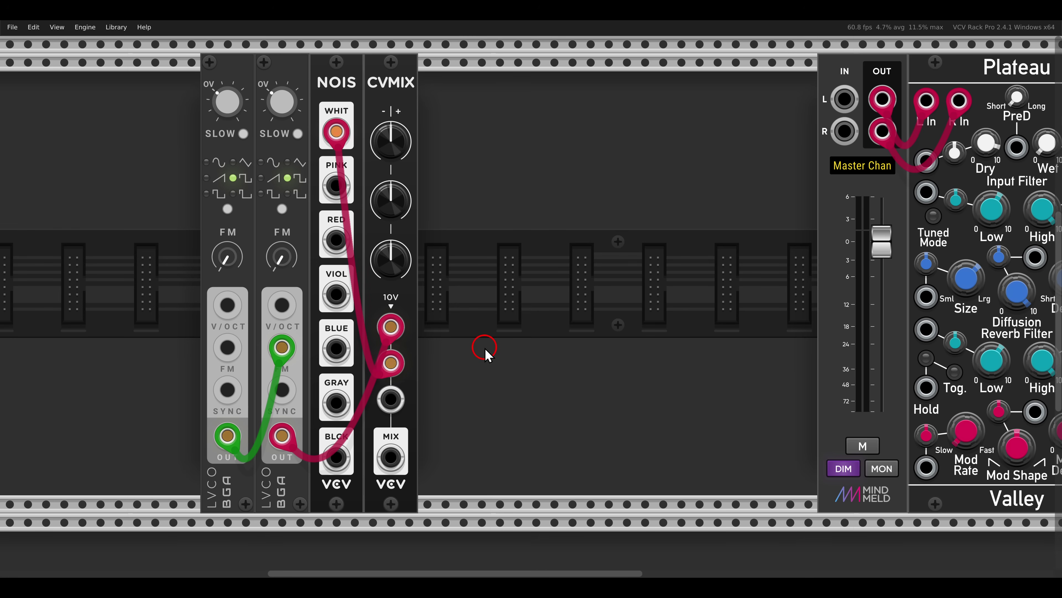
Add a Bogaudio AM/RM beside CVMIX, patching the first LVCO's output into MOD and the CVMIX mix output into CAR
right_click(762, 243)
left_click_drag(232, 144, 437, 213)
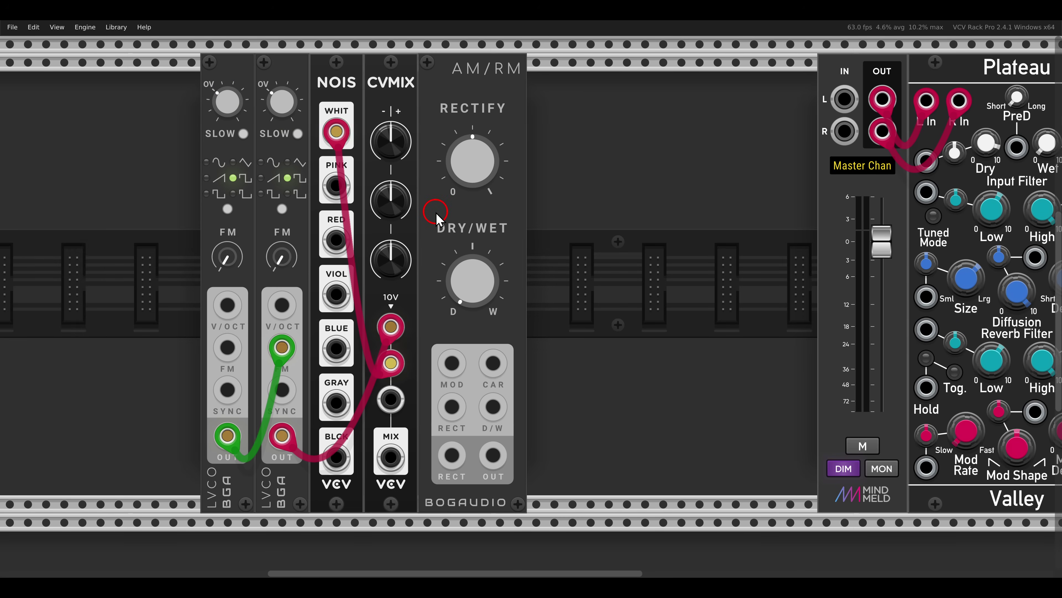
left_click_drag(451, 363, 227, 435)
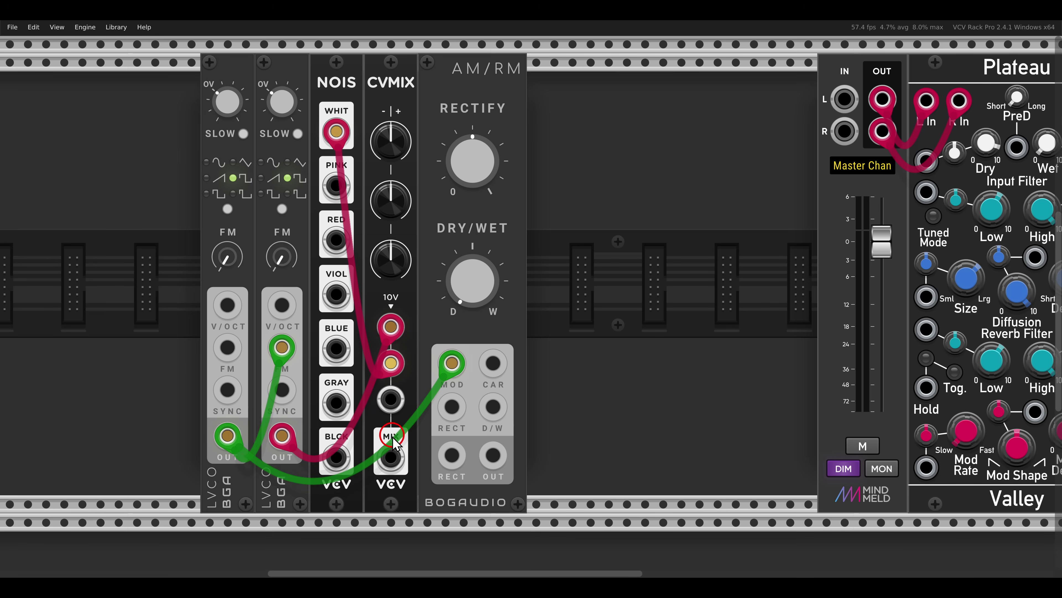
left_click_drag(391, 455, 493, 363)
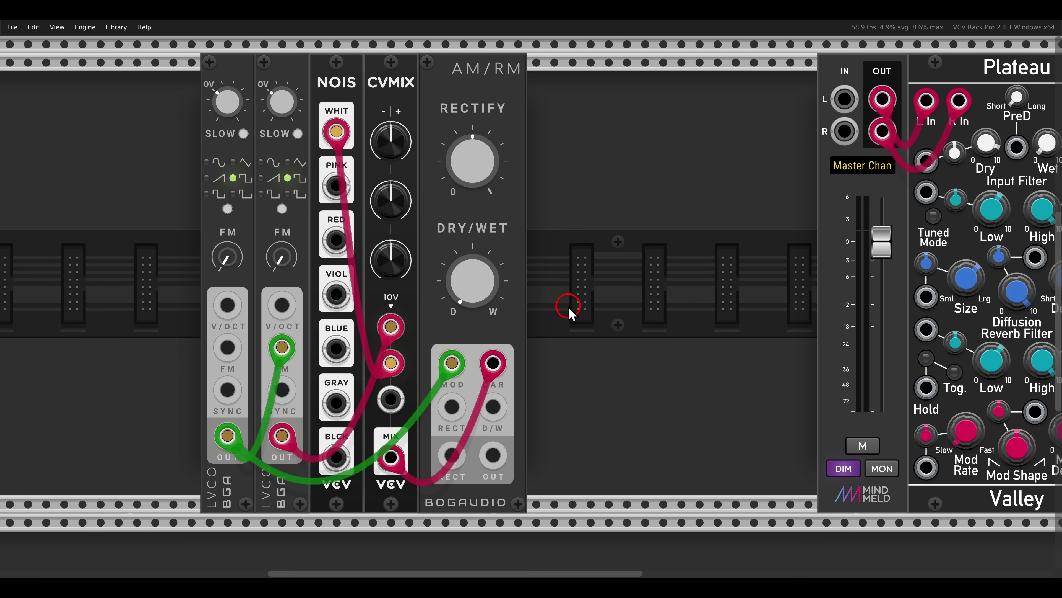
Add a FADE module after AM/RM, route the AM/RM output through it to the master channel's left input, and start the fade
right_click(689, 261)
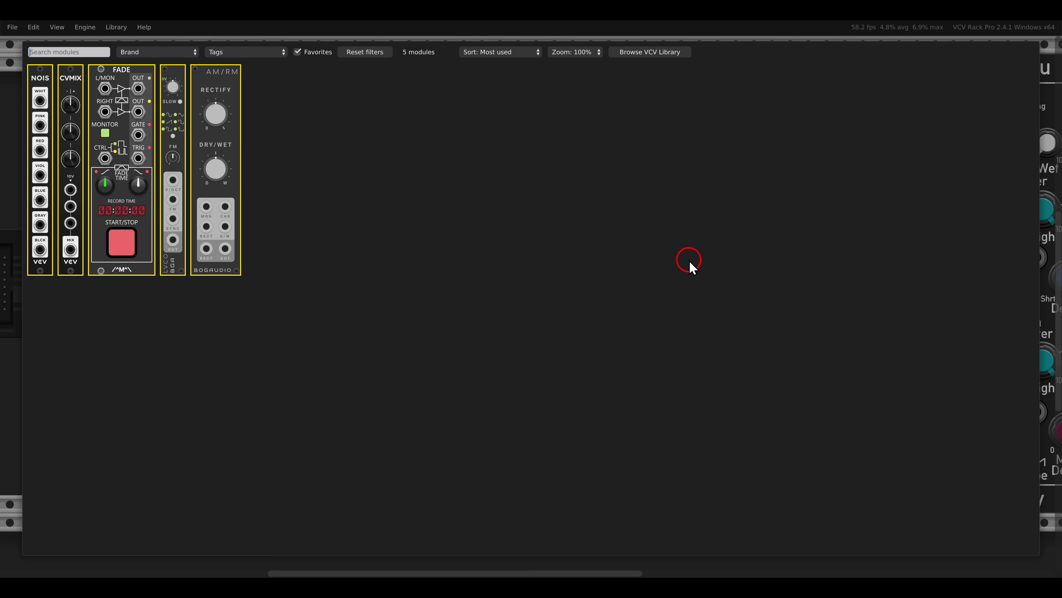
left_click(131, 99)
left_click_drag(619, 211, 512, 211)
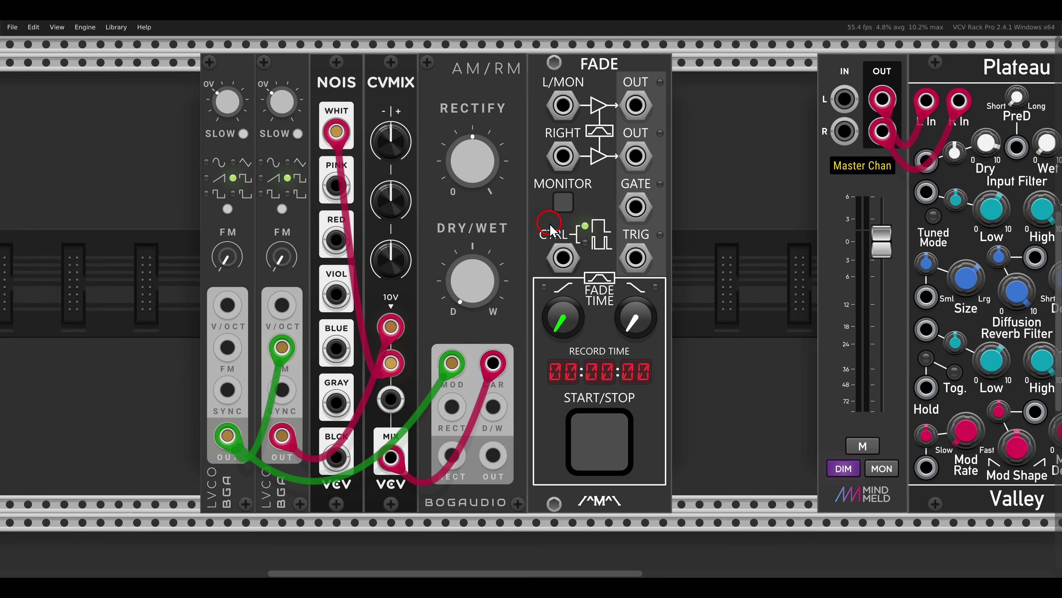
left_click_drag(493, 455, 844, 99)
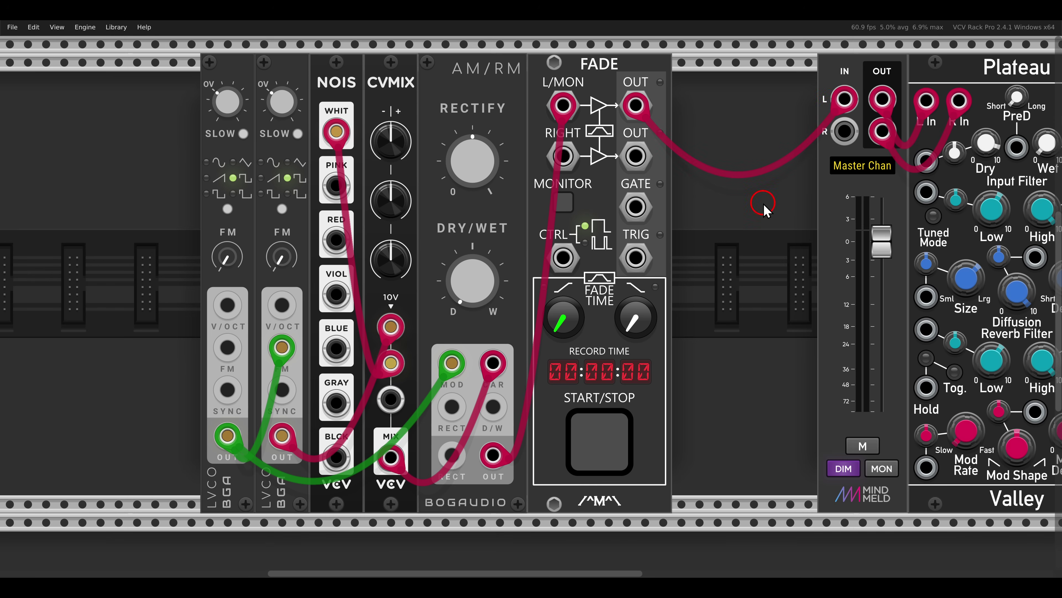
left_click(602, 439)
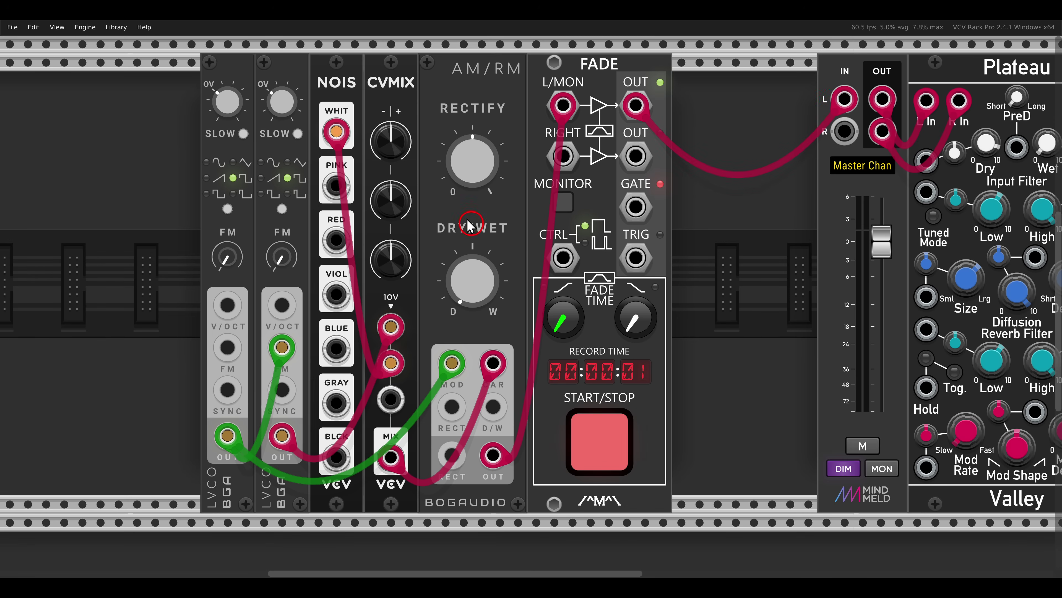
Raise the second LVCO's level in CVMIX and set its FM depth to about 32%
left_click_drag(390, 141, 381, 142)
left_click(287, 251)
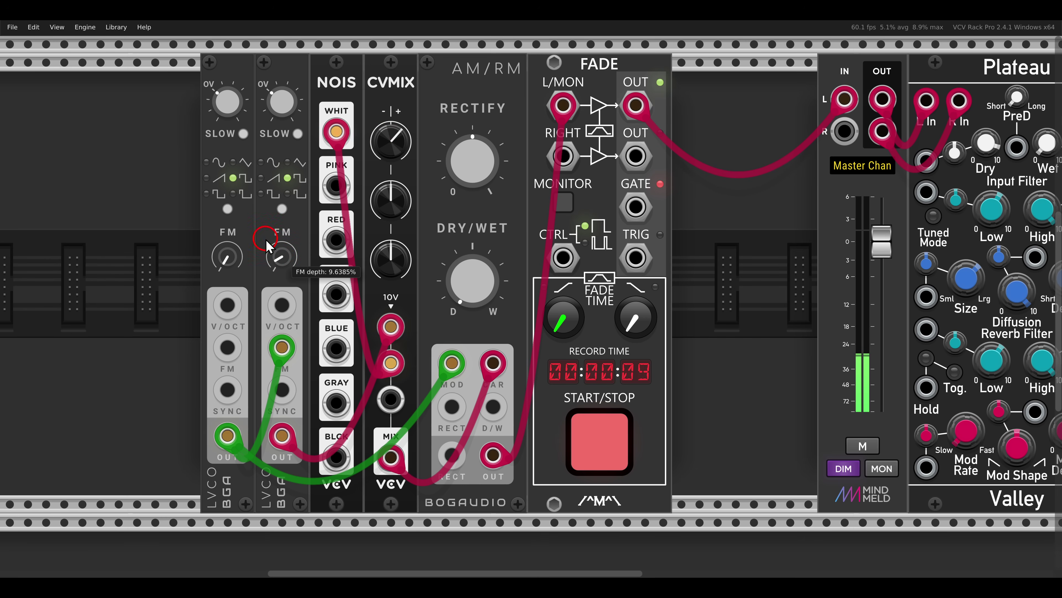
left_click_drag(267, 245, 228, 191)
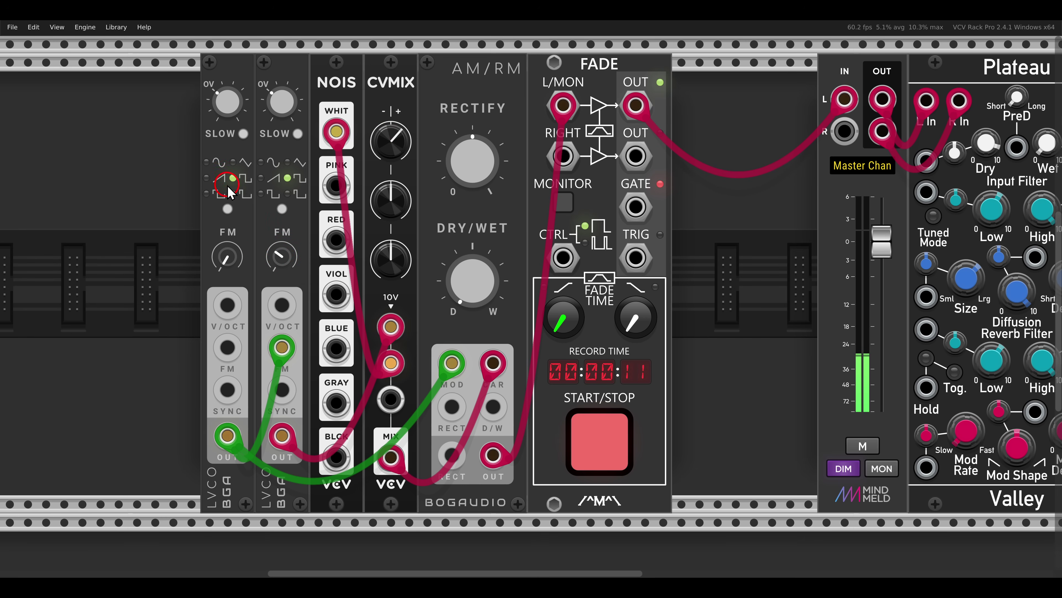
Adjust the frequencies of both LVCO oscillators and slightly raise the white noise level in CVMIX
left_click_drag(281, 104, 237, 126)
left_click(236, 118)
left_click(382, 177)
left_click_drag(388, 194, 390, 201)
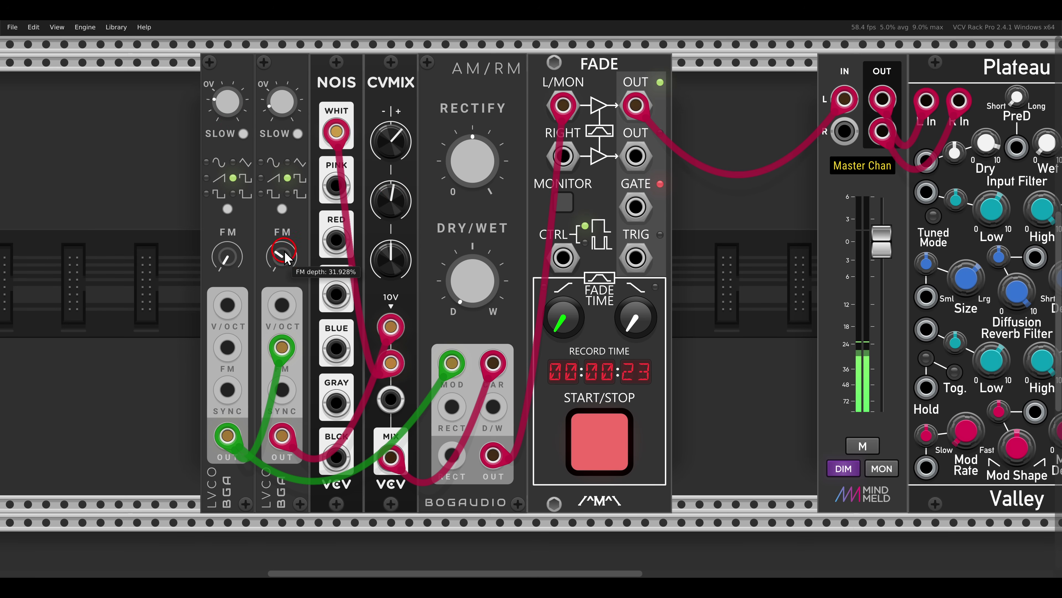
Raise the second LVCO's FM depth to about halfway and turn the AM/RM dry/wet mix up past the middle
left_click_drag(281, 257, 277, 210)
left_click(478, 282)
left_click_drag(472, 266, 461, 237)
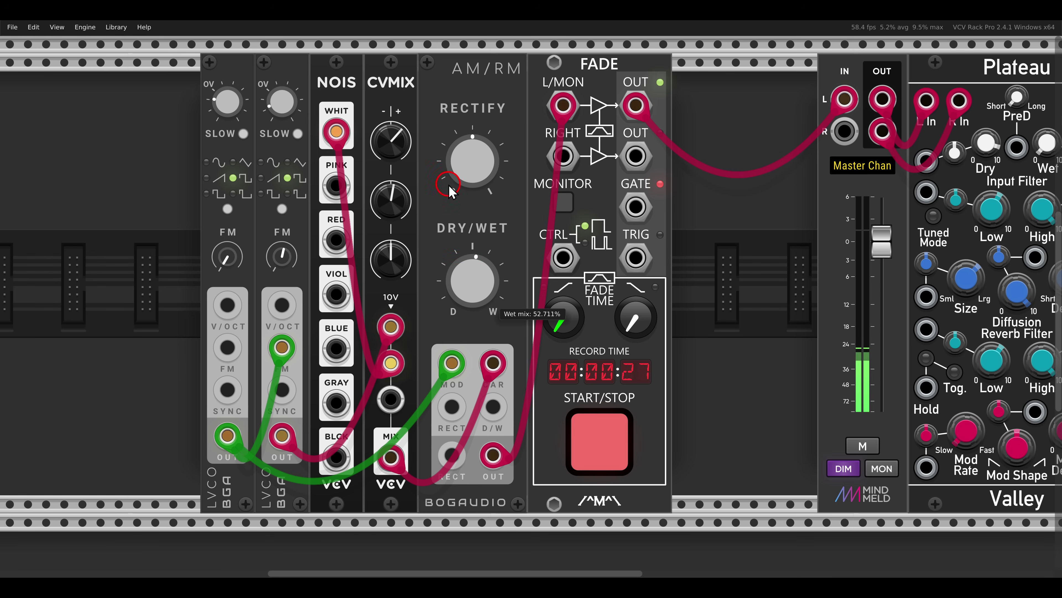
left_click_drag(451, 192, 447, 136)
Retune both LVCO oscillators and reduce the AM/RM wet mix to about 47%
left_click(274, 102)
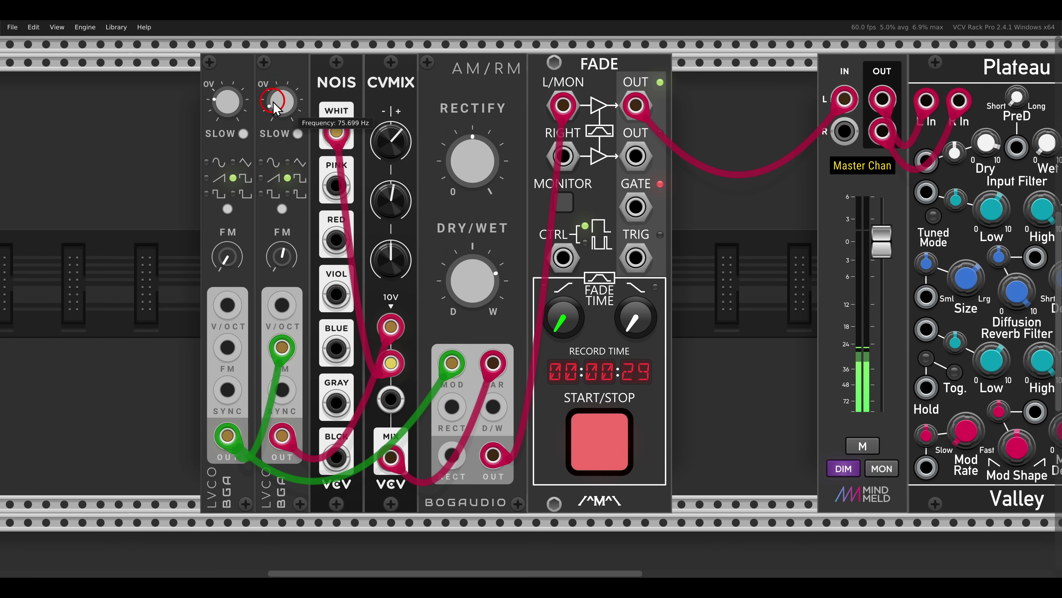
left_click_drag(276, 105, 237, 112)
left_click(234, 106)
left_click_drag(475, 300, 472, 334)
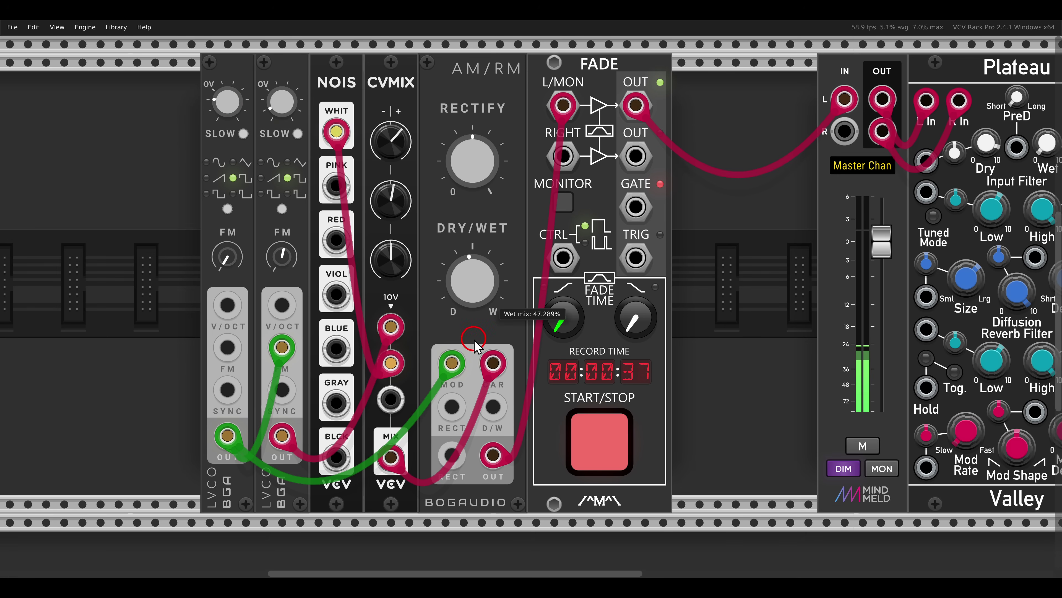
Raise the oscillator and white noise levels in CVMIX and adjust the Wet amount of the Plateau reverb
left_click(384, 153)
left_click_drag(384, 153, 385, 140)
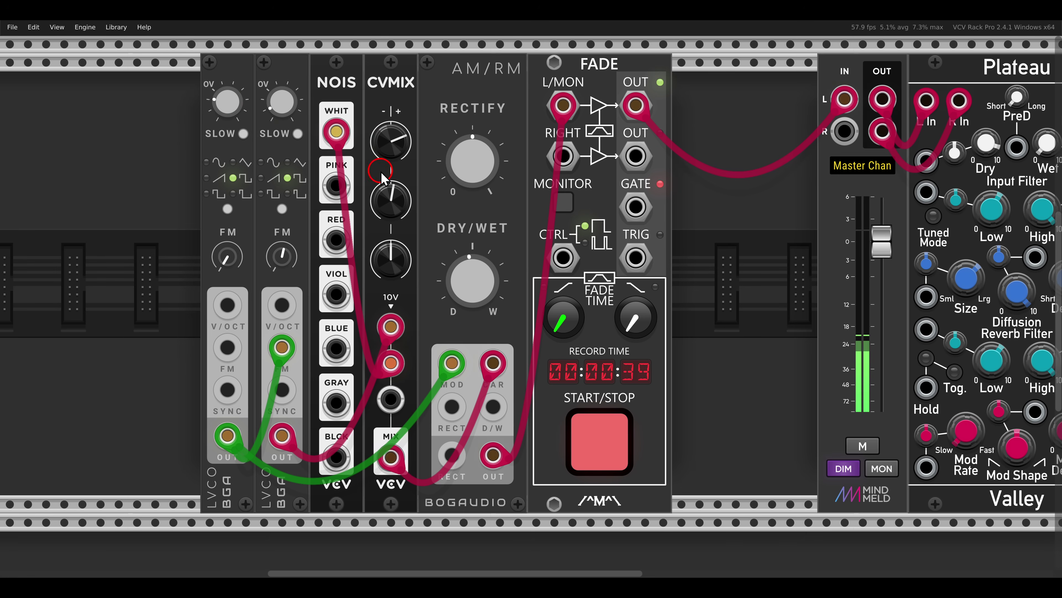
left_click(386, 200)
left_click_drag(385, 197, 373, 184)
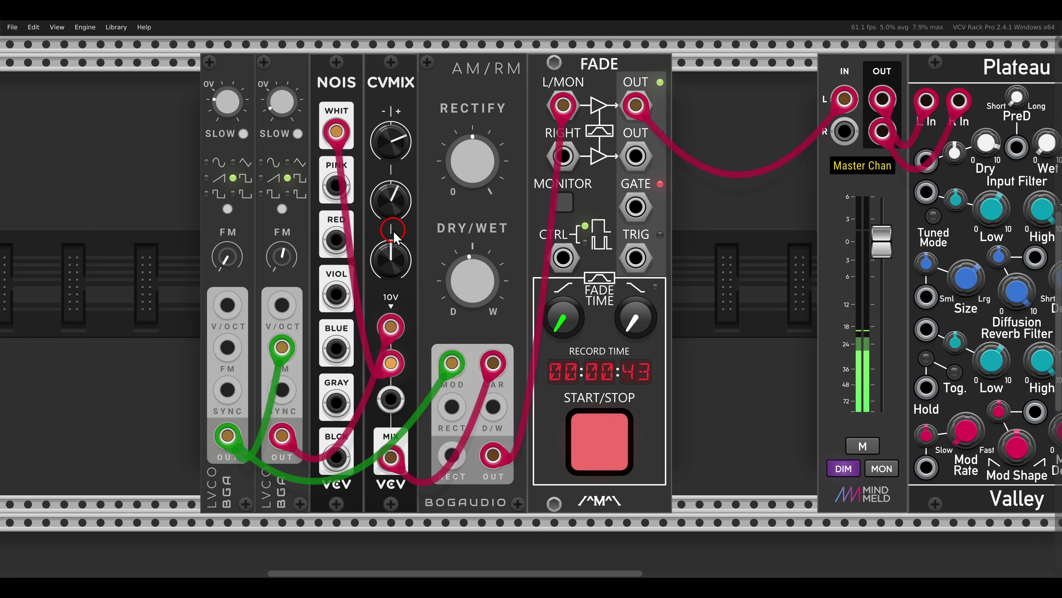
left_click_drag(1046, 147, 1012, 122)
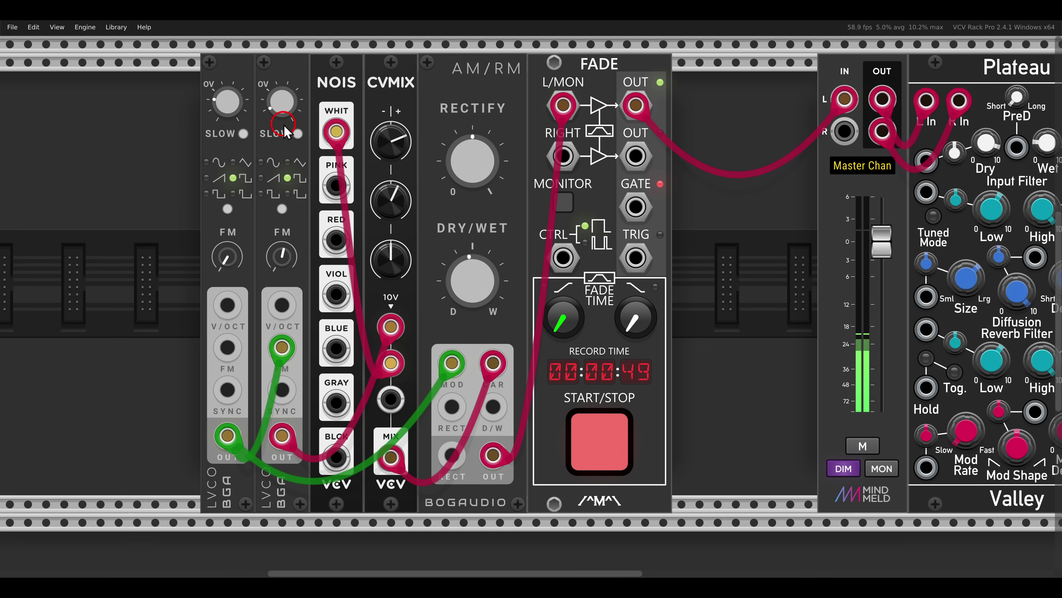
Retune the second LVCO and sweep the first LVCO's frequency down and back up
mouse_move(278, 105)
left_mouse_down()
mouse_move(268, 88)
mouse_move(268, 108)
left_mouse_up()
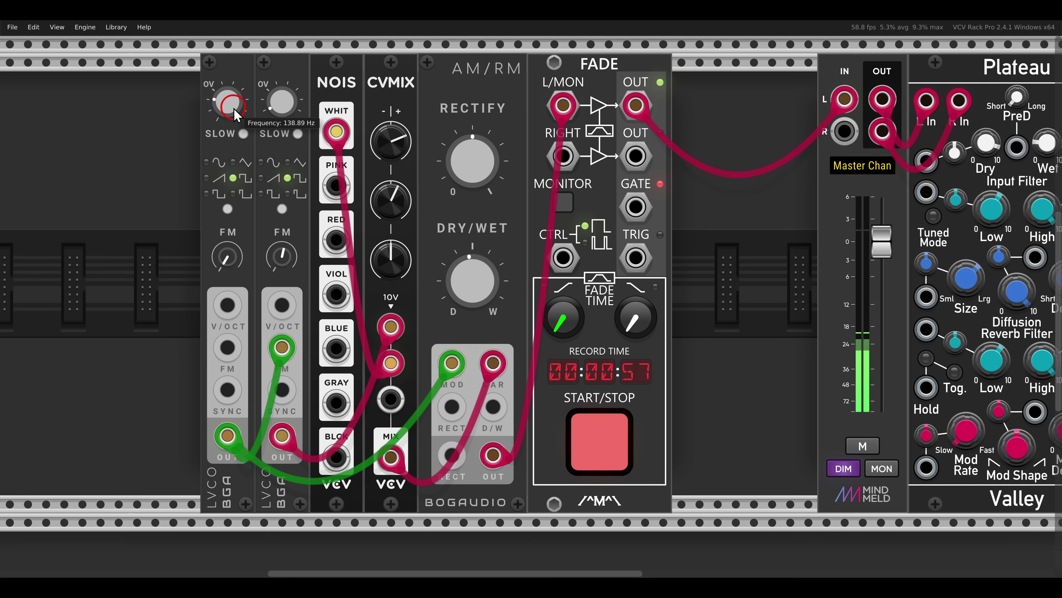
left_click_drag(231, 121, 250, 272)
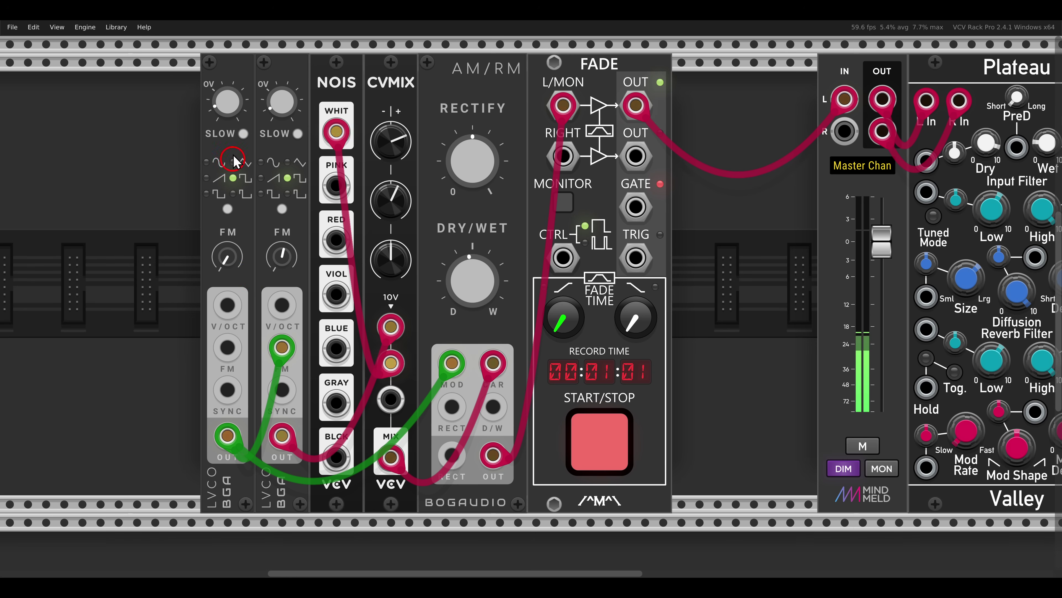
left_click(243, 134)
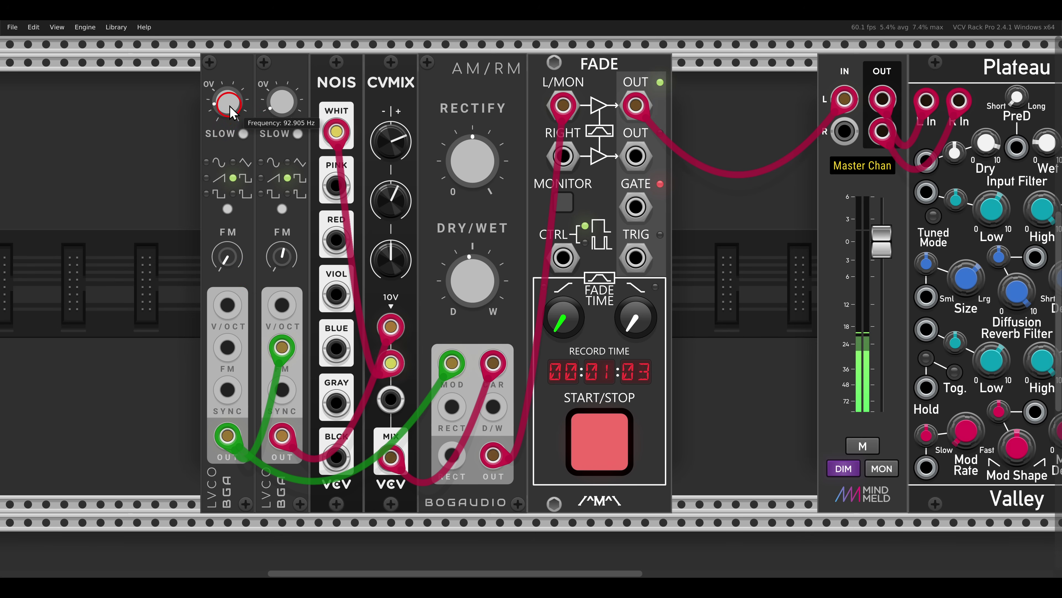
left_click_drag(234, 110, 209, 52)
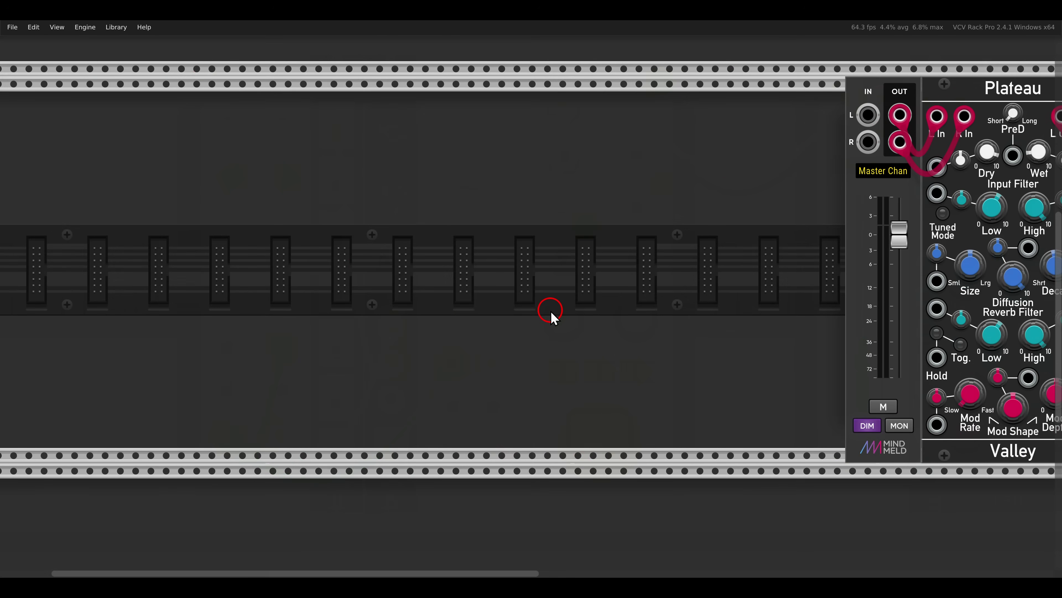
Switch to the VCO reference image and examine its octave selector, volt oct input, waveform selector and envelope knobs
key("alt+Tab")
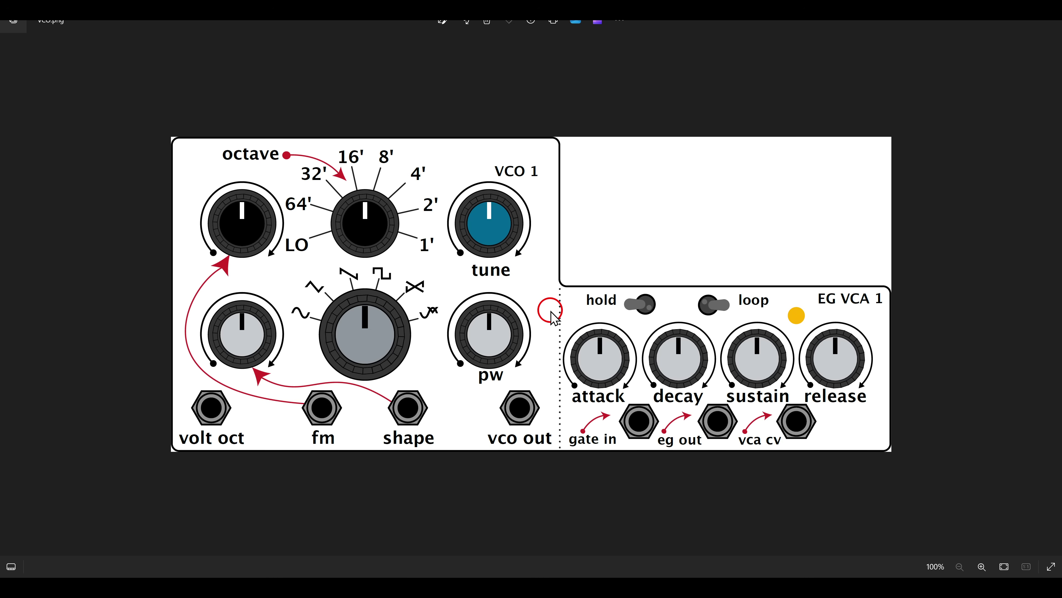
left_click_drag(275, 125, 440, 277)
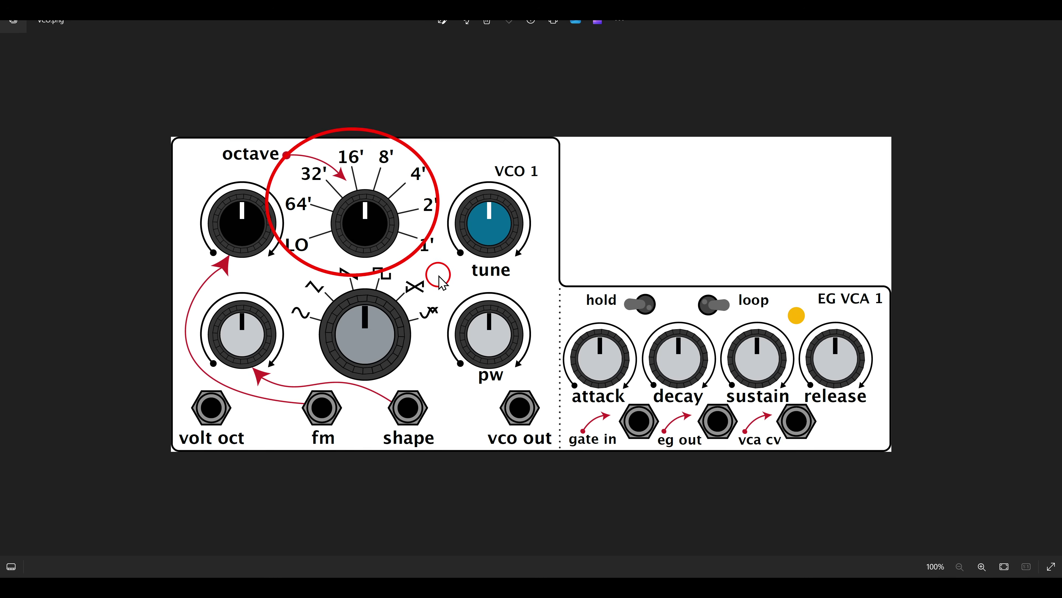
left_click_drag(161, 366, 252, 454)
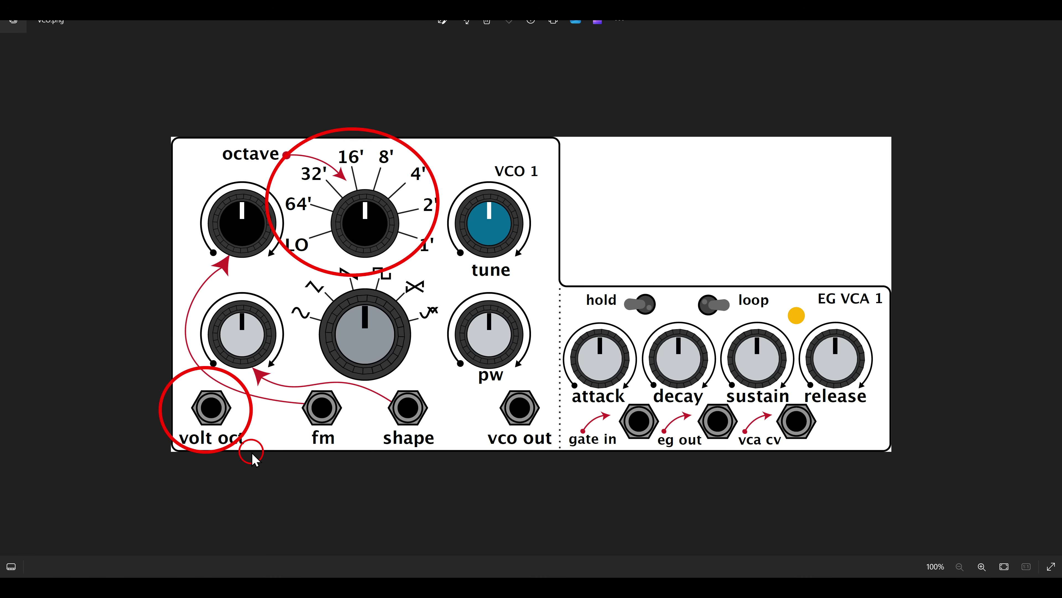
left_click_drag(287, 260, 448, 404)
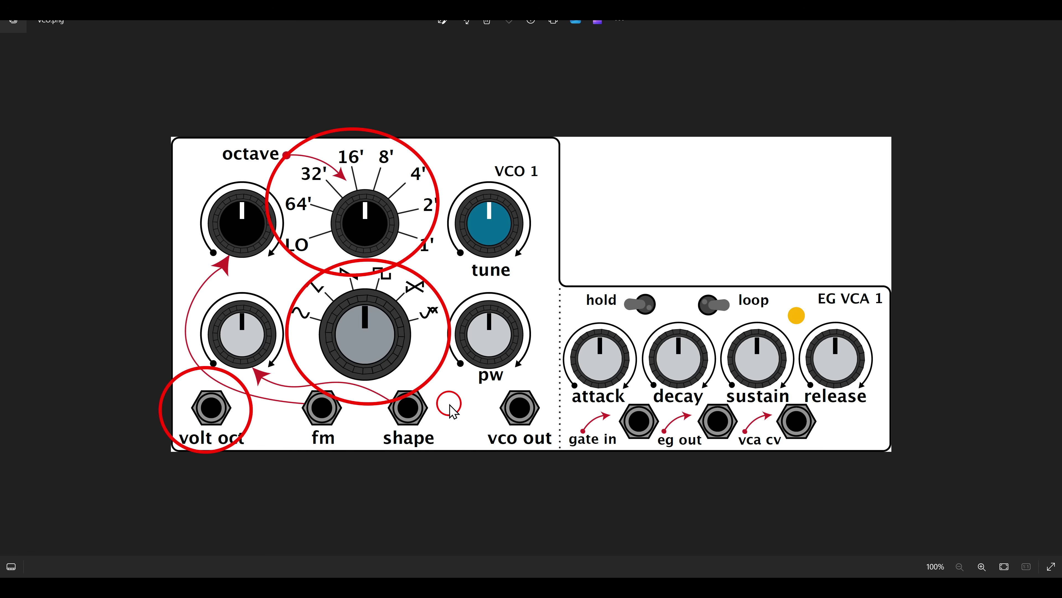
left_click_drag(525, 316, 908, 433)
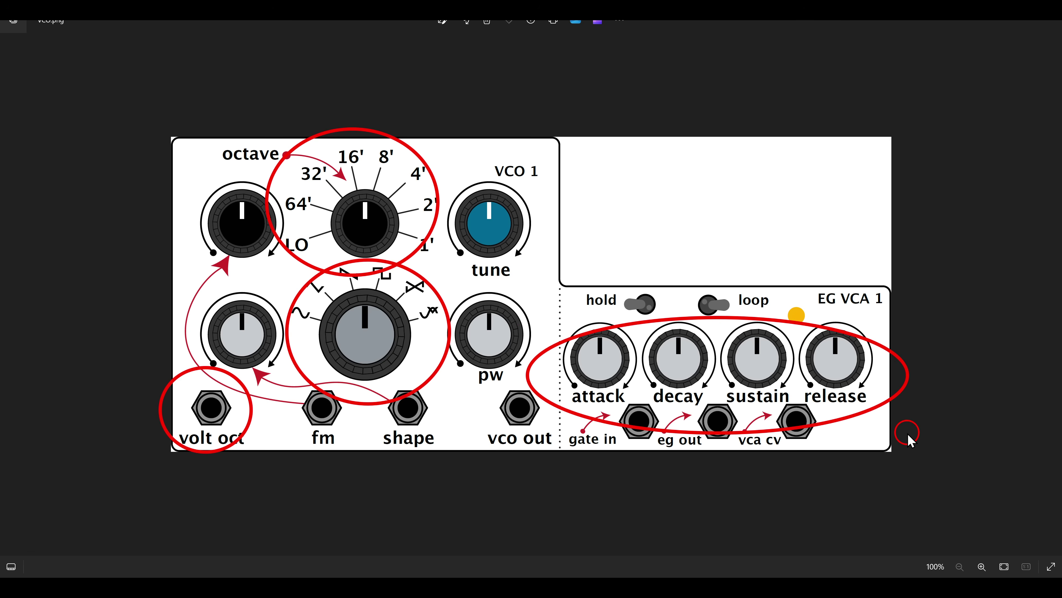
key("Escape")
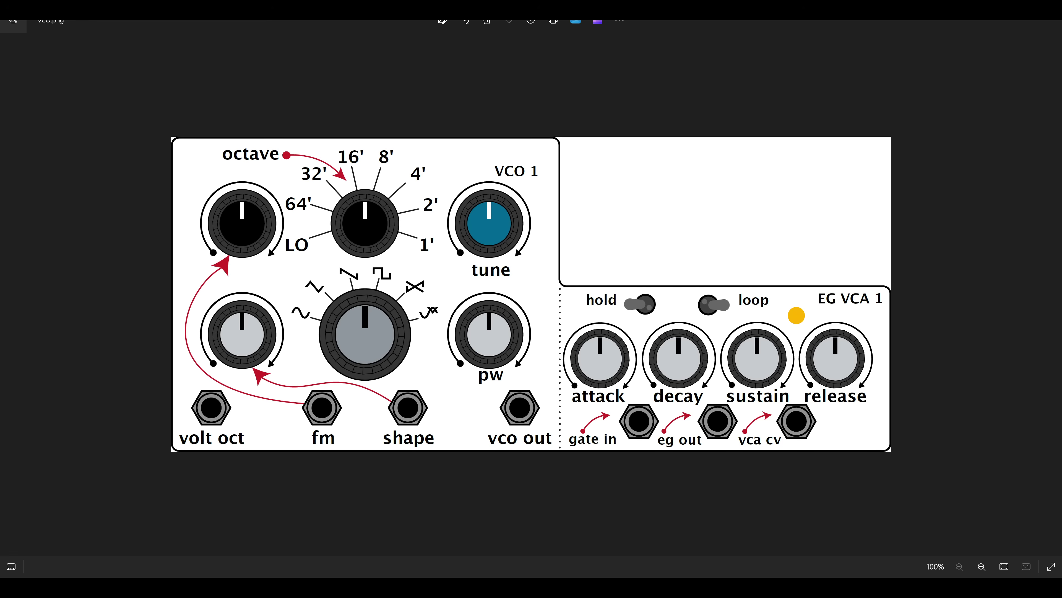
Return to VCV Rack and place a Pony VCO module in the empty row
key("alt+F4")
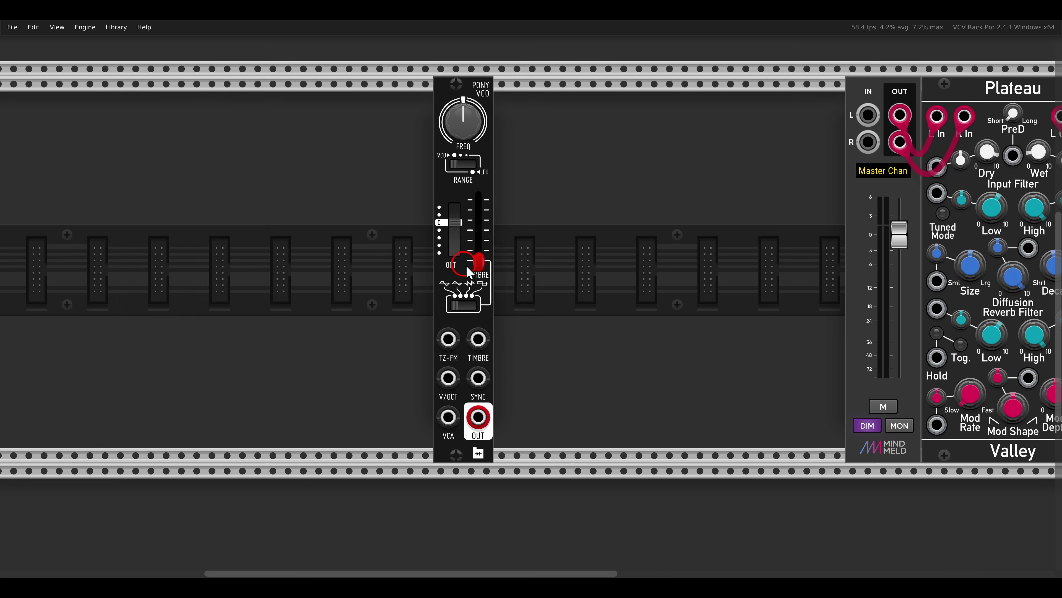
left_click(469, 263)
Examine the Pony VCO's OCT slider, waveform switch, TIMBRE slider and VCA input
left_click_drag(416, 195, 465, 242)
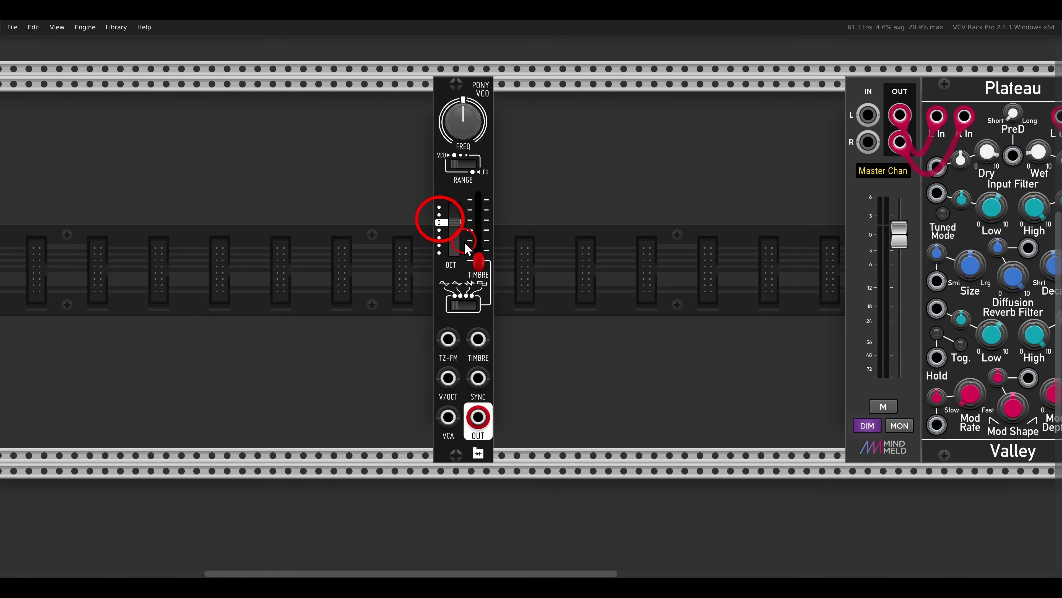
left_click_drag(430, 284, 501, 308)
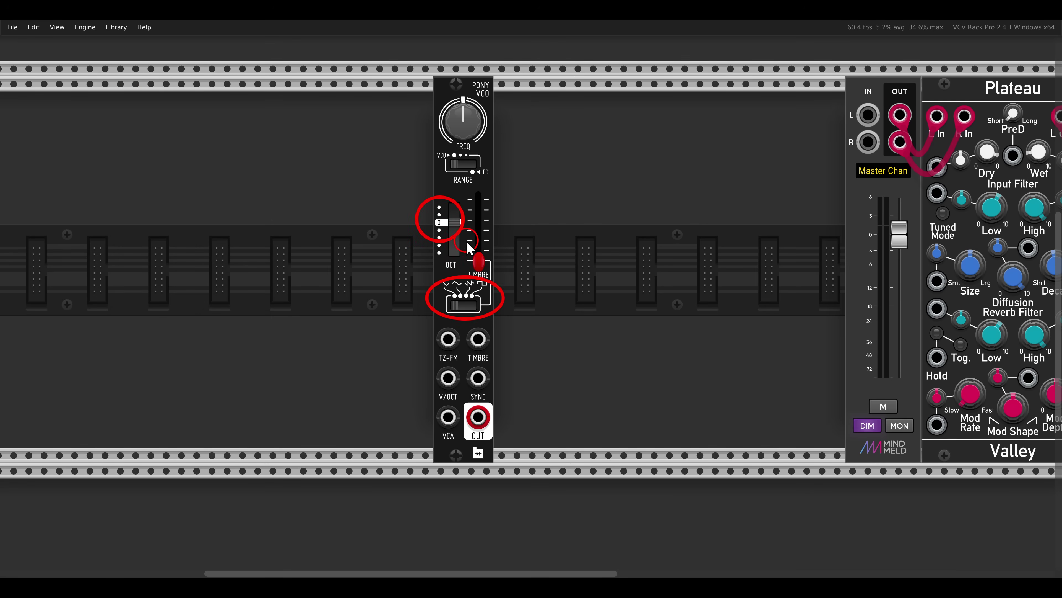
left_click(458, 238)
left_click_drag(458, 237, 514, 298)
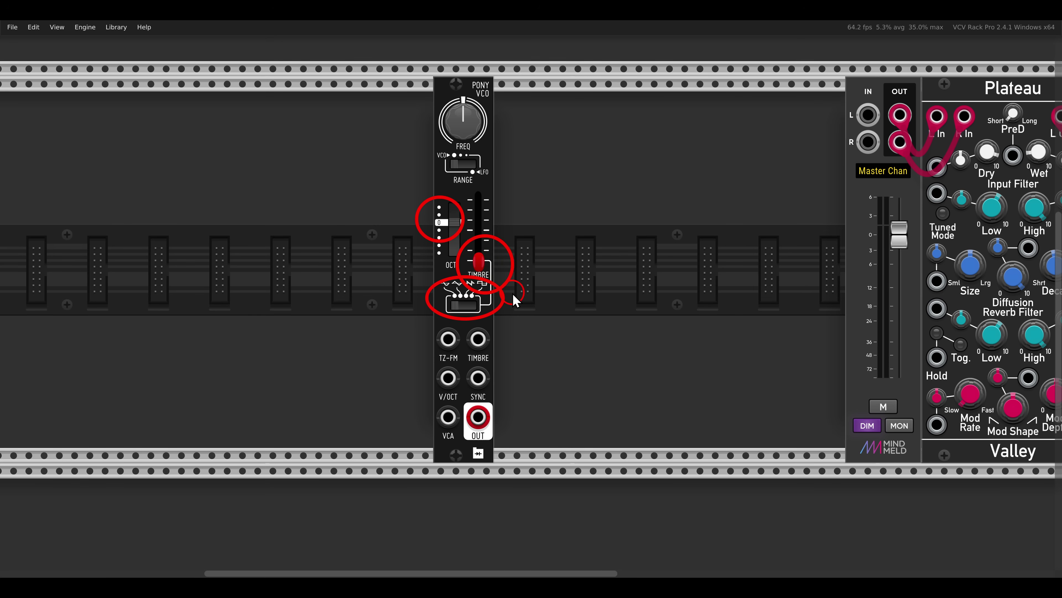
left_click_drag(419, 391, 465, 451)
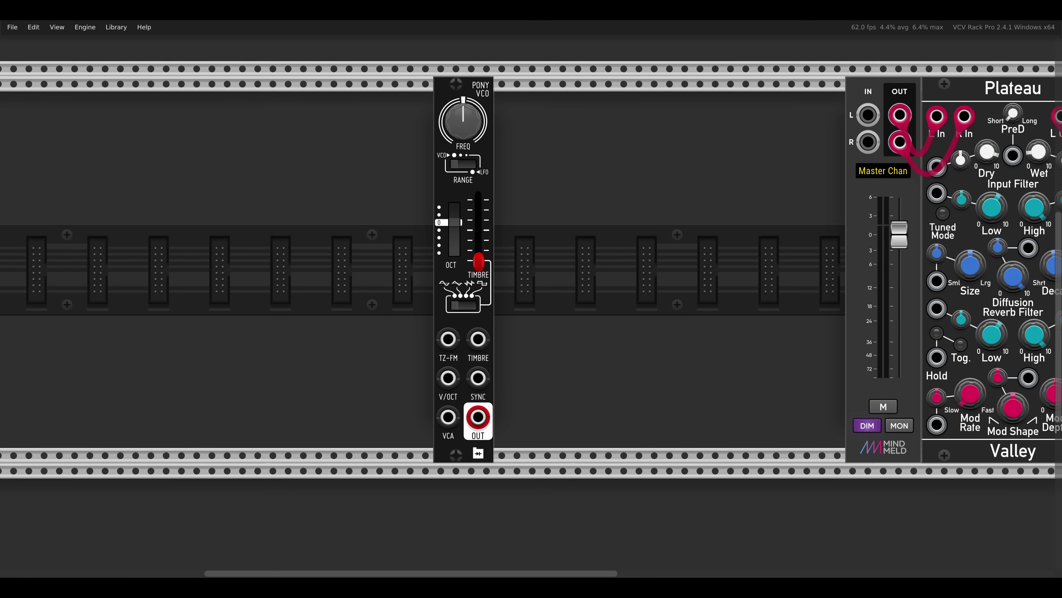
Add a Bogaudio DADSR(H) beside the Pony VCO and patch its ENV output to the VCO's VCA input
right_click(598, 281)
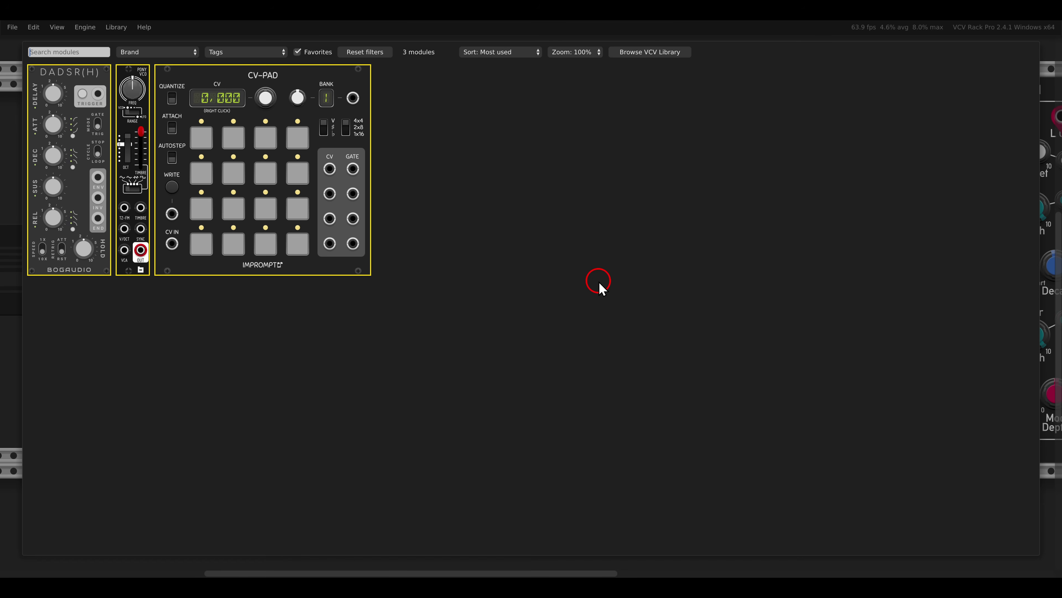
left_click(48, 140)
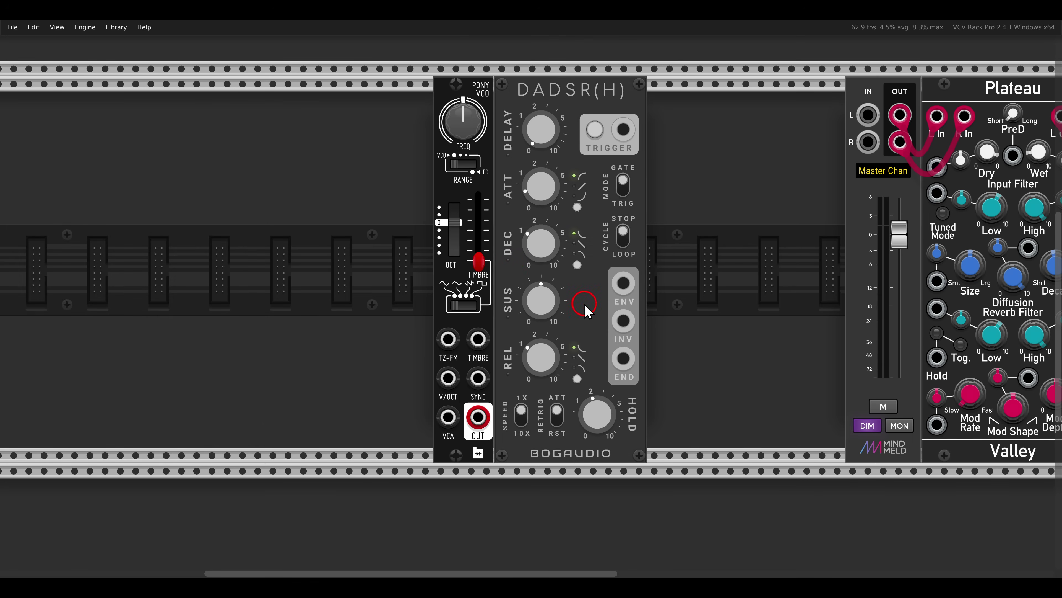
left_click_drag(623, 283, 448, 417)
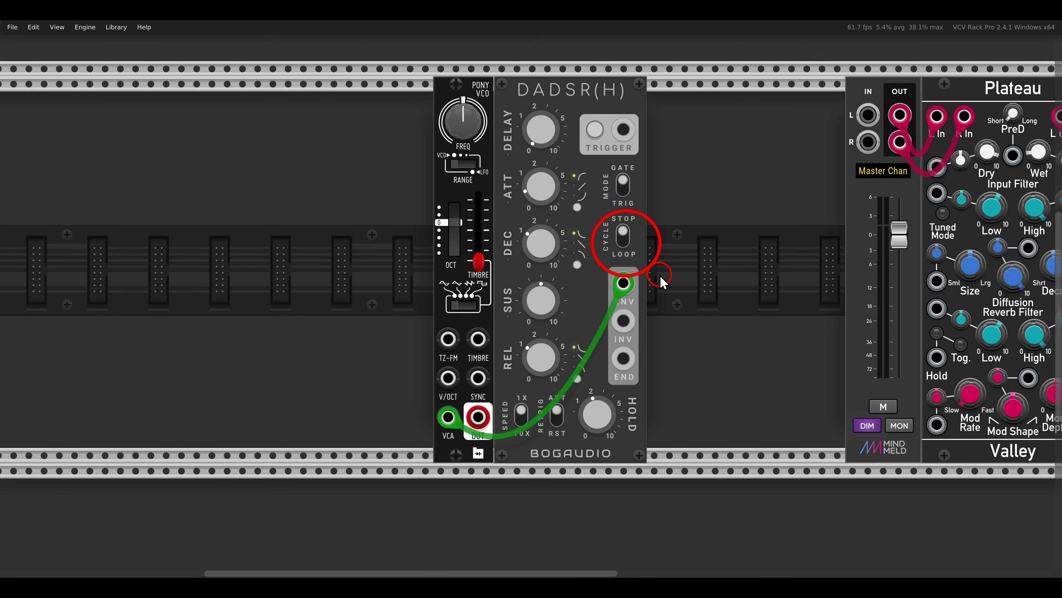
Add an Impromptu CV-Pad before the Pony VCO, patching its first GATE to the DADSR(H) trigger and its first CV to V/OCT
right_click(368, 268)
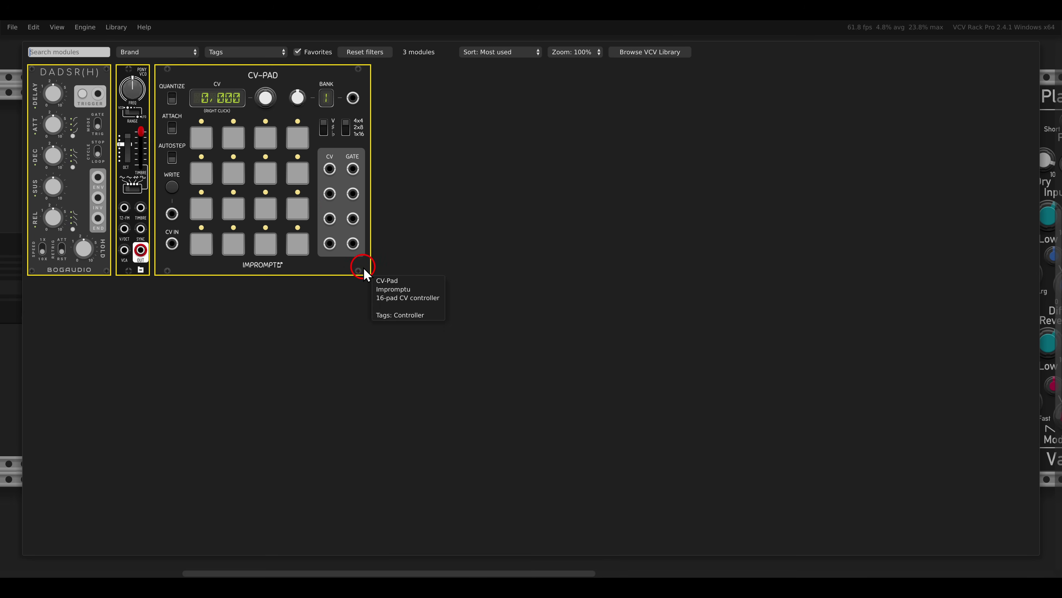
left_click(326, 200)
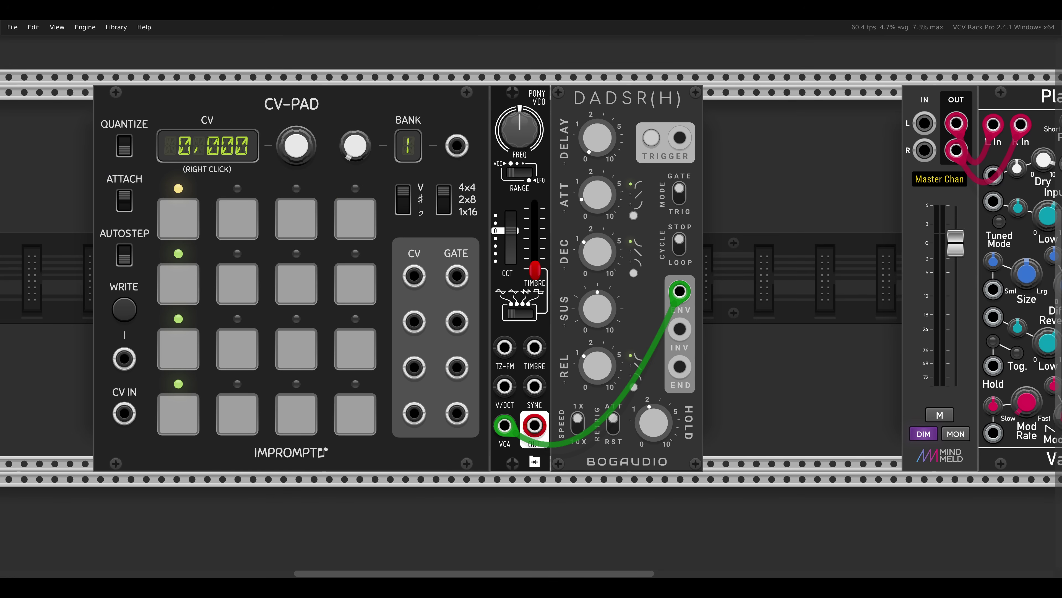
left_click_drag(443, 276, 460, 266)
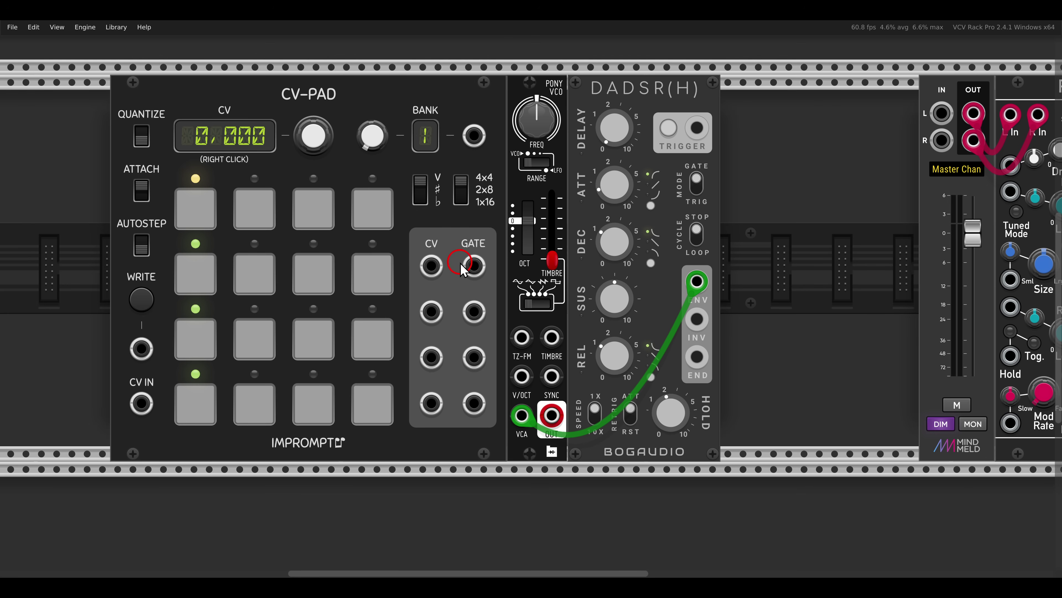
left_click_drag(474, 265, 694, 134)
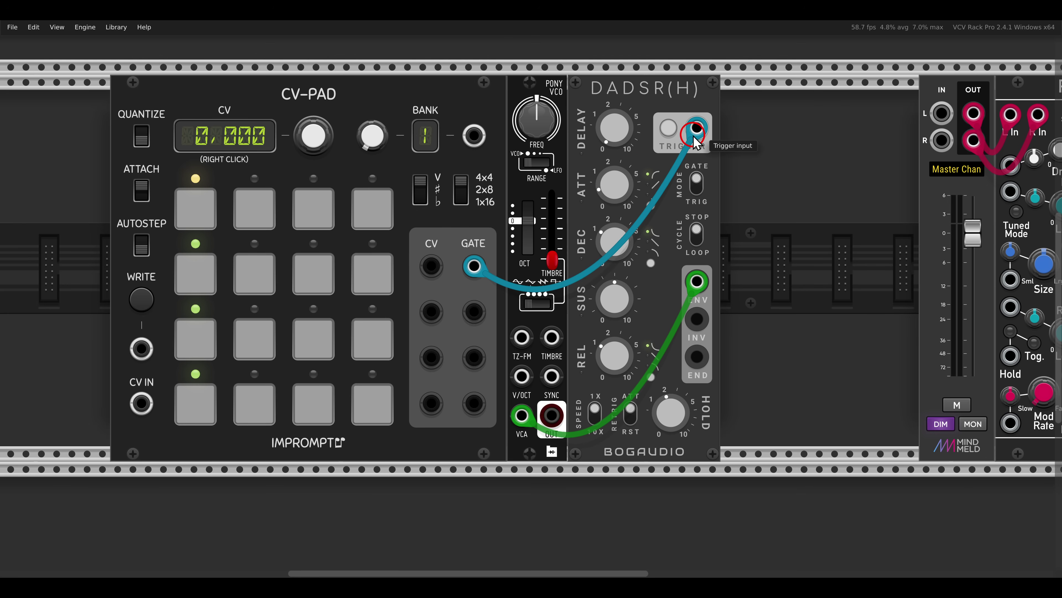
left_click_drag(431, 266, 520, 377)
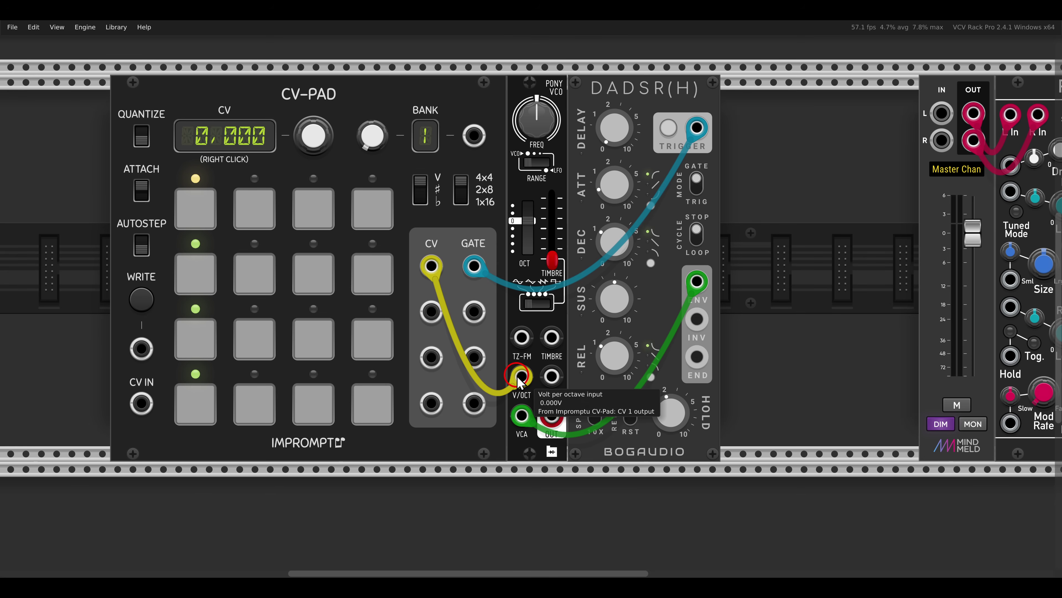
Patch the Pony VCO output to the Master Channel's L input, shift the three voice modules closer to it and play pad 1
left_click_drag(552, 416, 942, 112)
left_click_drag(831, 209, 379, 202)
left_click_drag(353, 101, 430, 100)
left_click(225, 174)
left_click(270, 207)
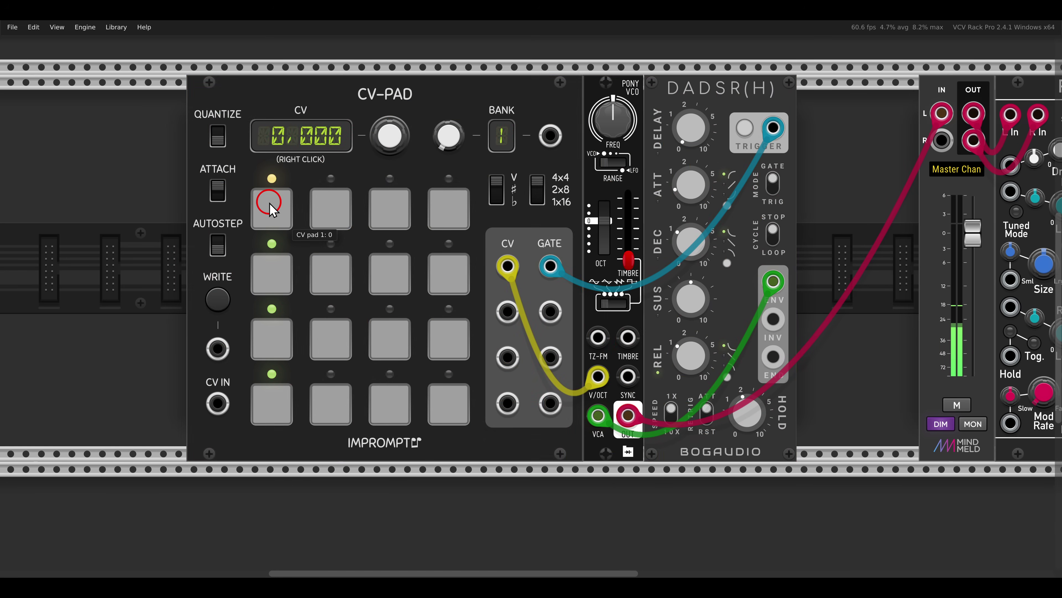
left_click(271, 209)
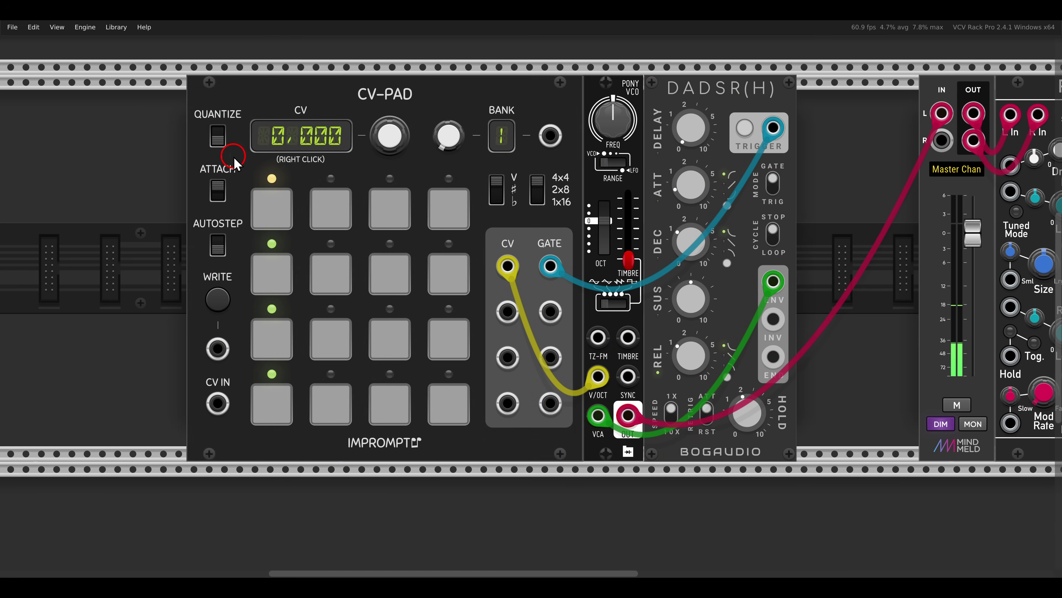
Quantize the CV-Pad, show flat note names and tune pads 2, 3 and 4 to Eb4, G4 and F4
left_click(218, 140)
left_click(498, 186)
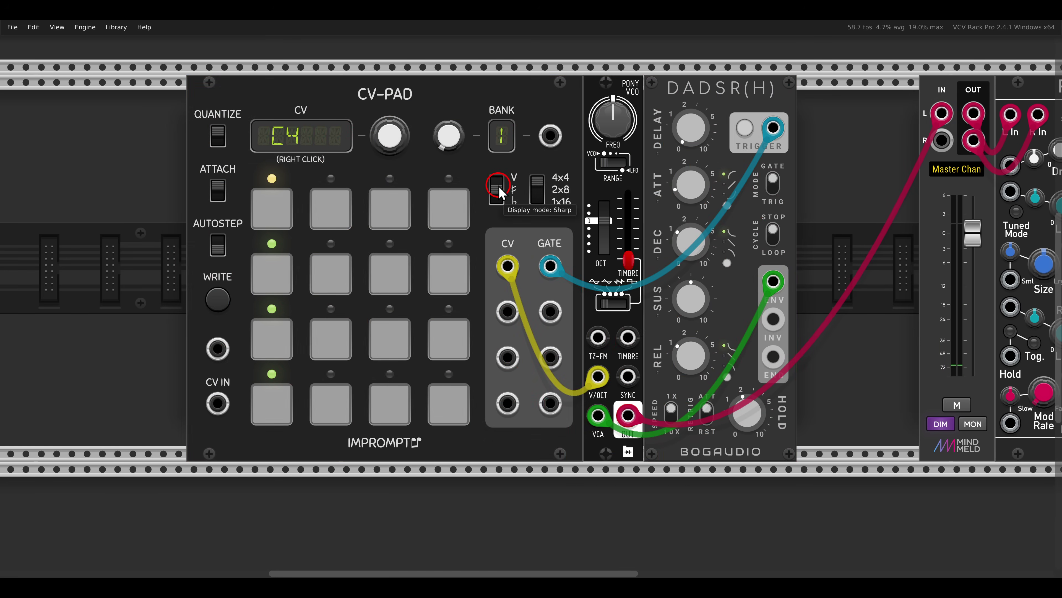
left_click(335, 207)
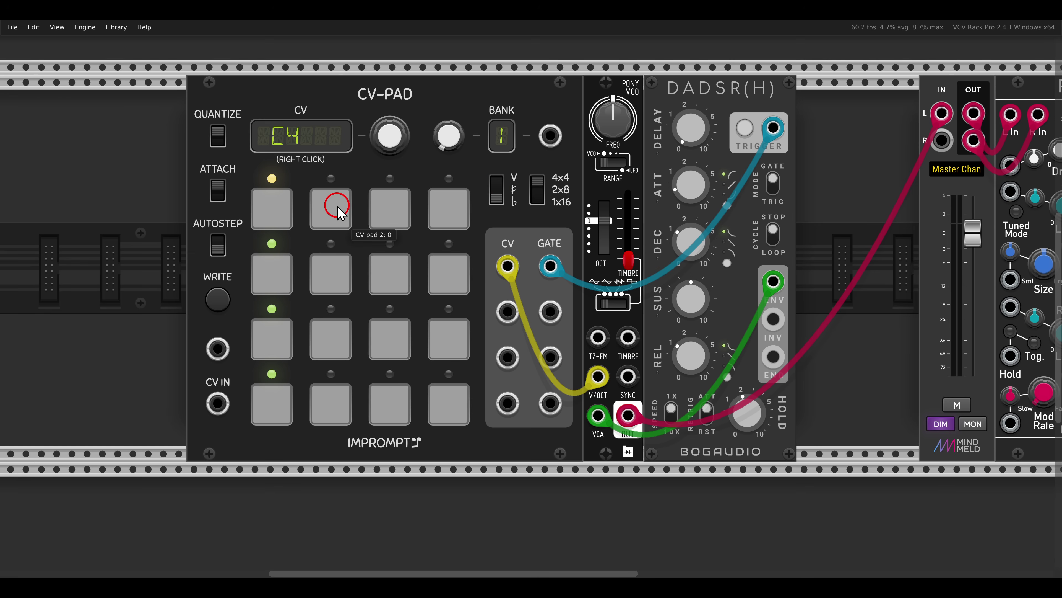
left_click(393, 142)
left_click_drag(393, 142, 384, 118)
left_click(389, 208)
left_click(431, 194)
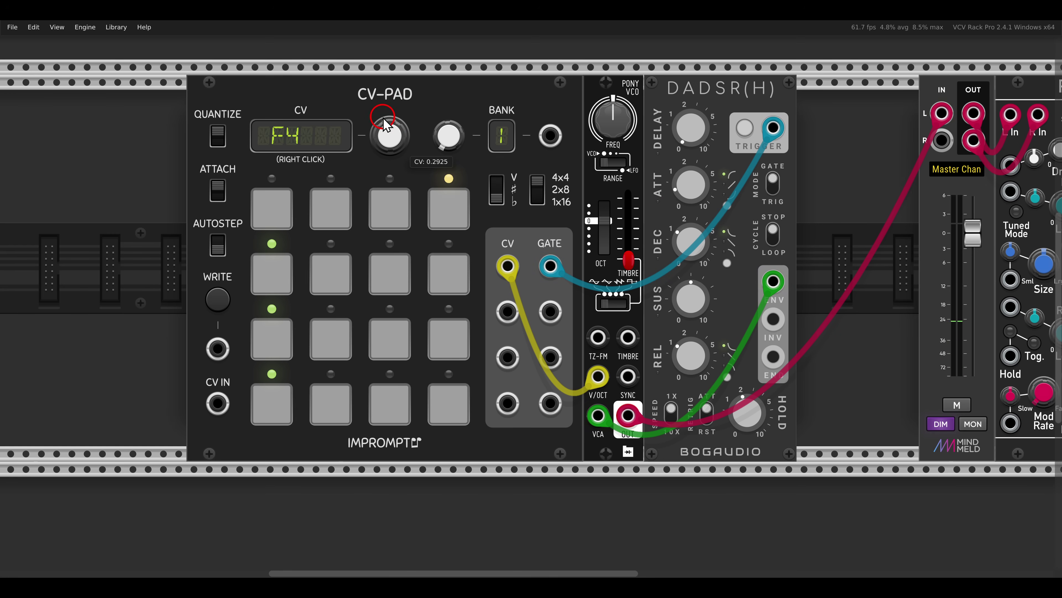
Play the four tuned CV-Pad pads forward and back to audition the VCO voice
left_click(281, 200)
left_click(328, 203)
left_click(400, 203)
left_click(439, 203)
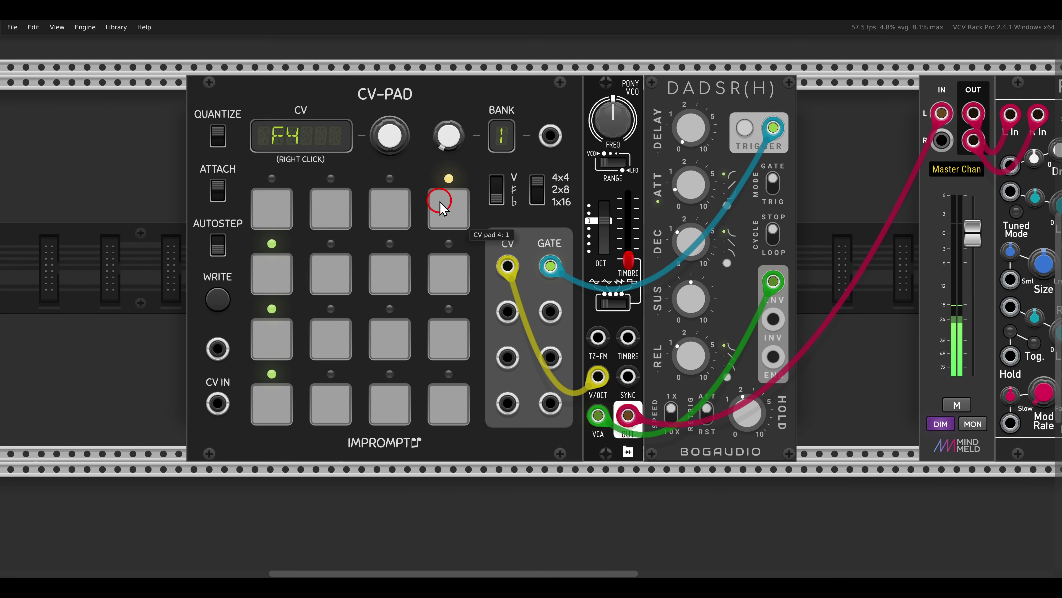
left_click(396, 207)
left_click(331, 199)
left_click(272, 209)
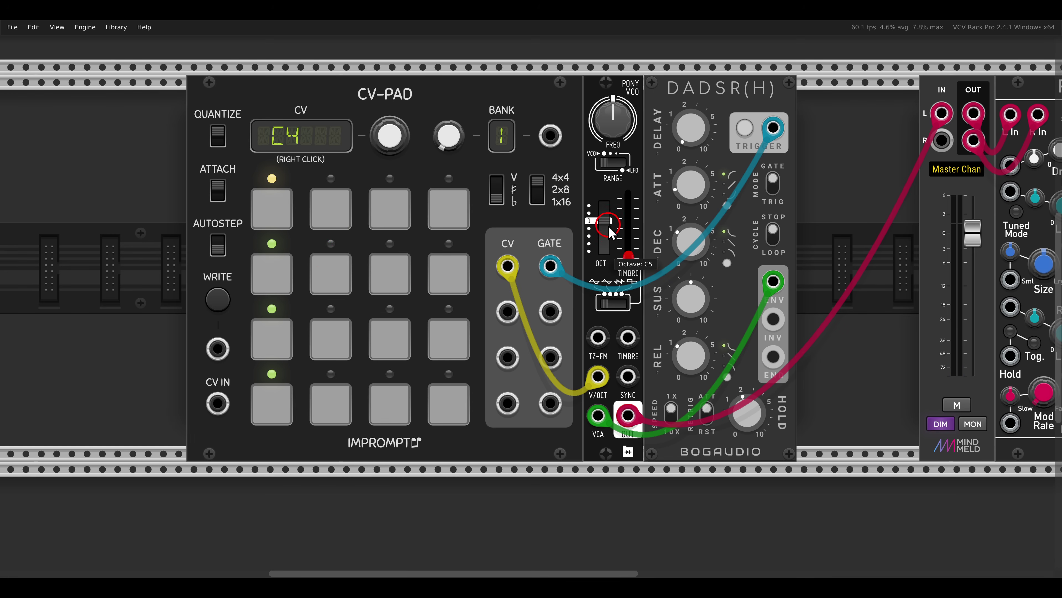
left_click(330, 209)
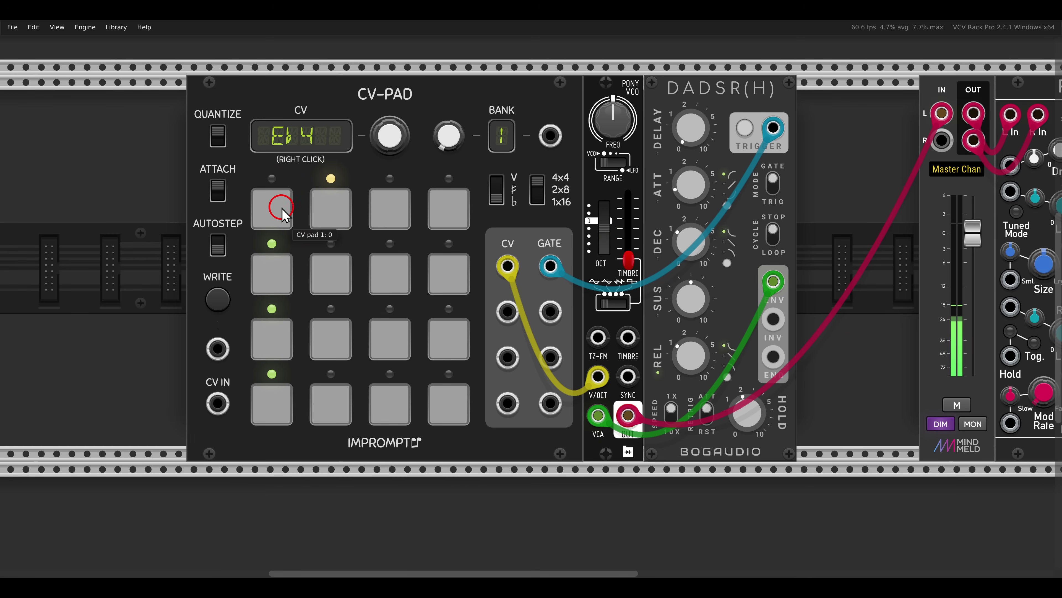
left_click(272, 208)
Raise the Pony VCO's TIMBRE to about 0.215 and a little further, playing the first four pads after each change
left_click_drag(628, 261, 629, 246)
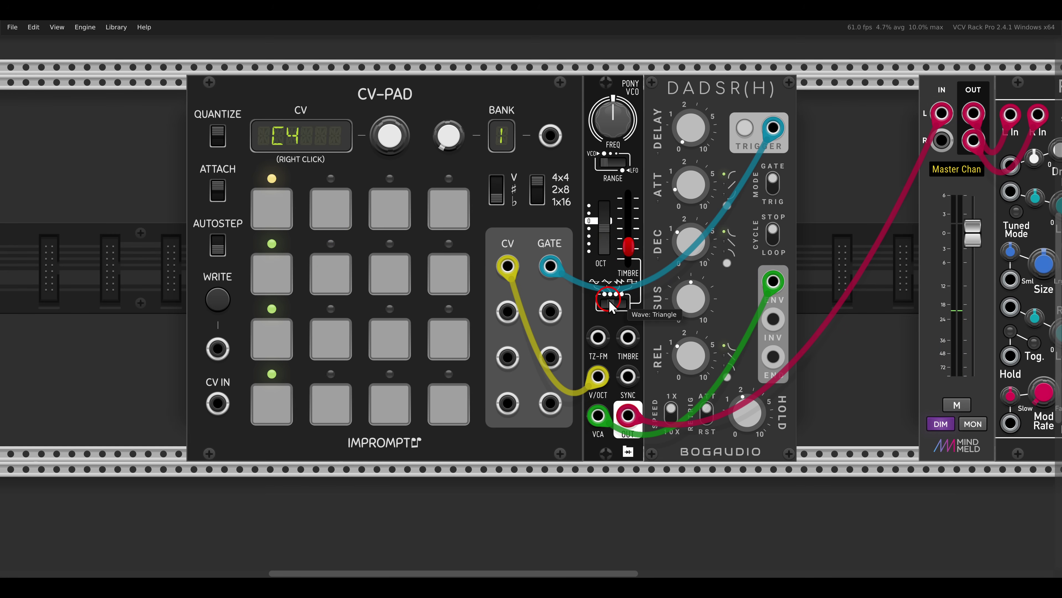
left_click(340, 205)
left_click(390, 208)
left_click(444, 207)
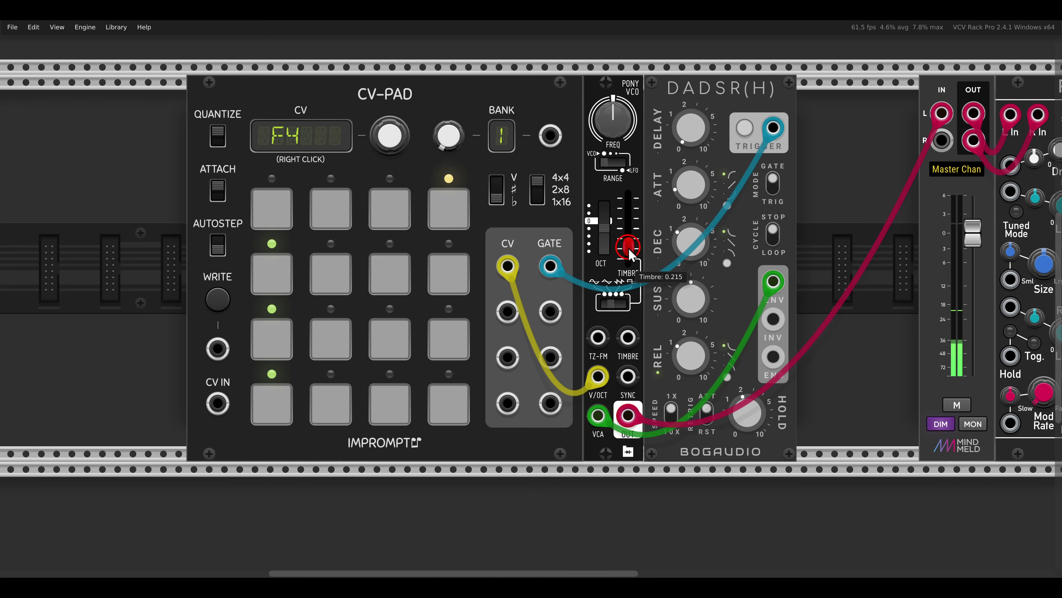
left_click_drag(629, 246, 628, 239)
left_click(324, 211)
left_click(282, 204)
left_click(336, 209)
left_click(399, 212)
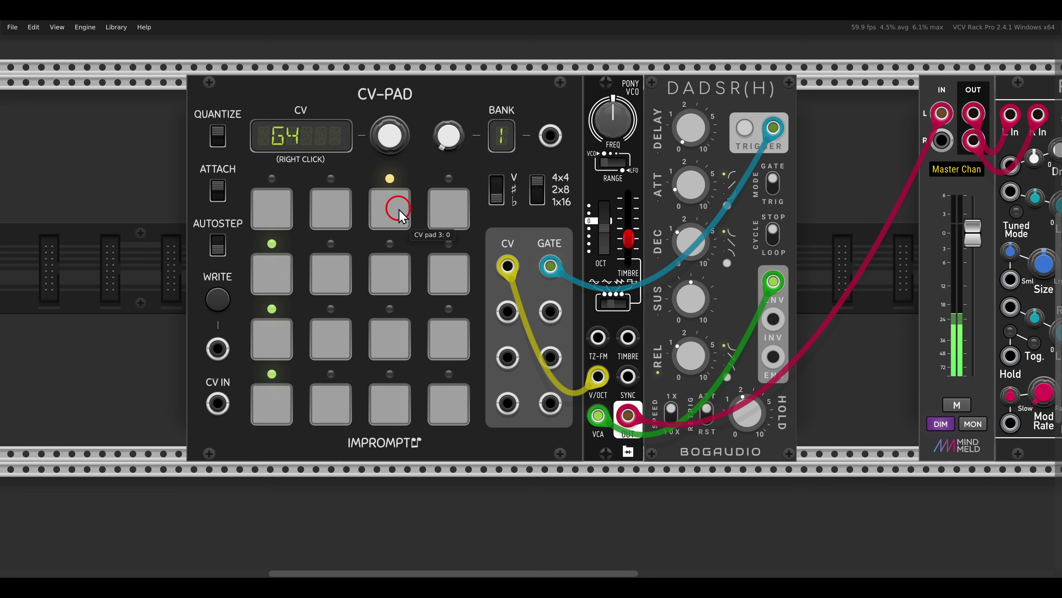
left_click(446, 213)
Switch the DADSR(H) mode to Triggered and play pad 1 to hear the envelope
left_click(714, 205)
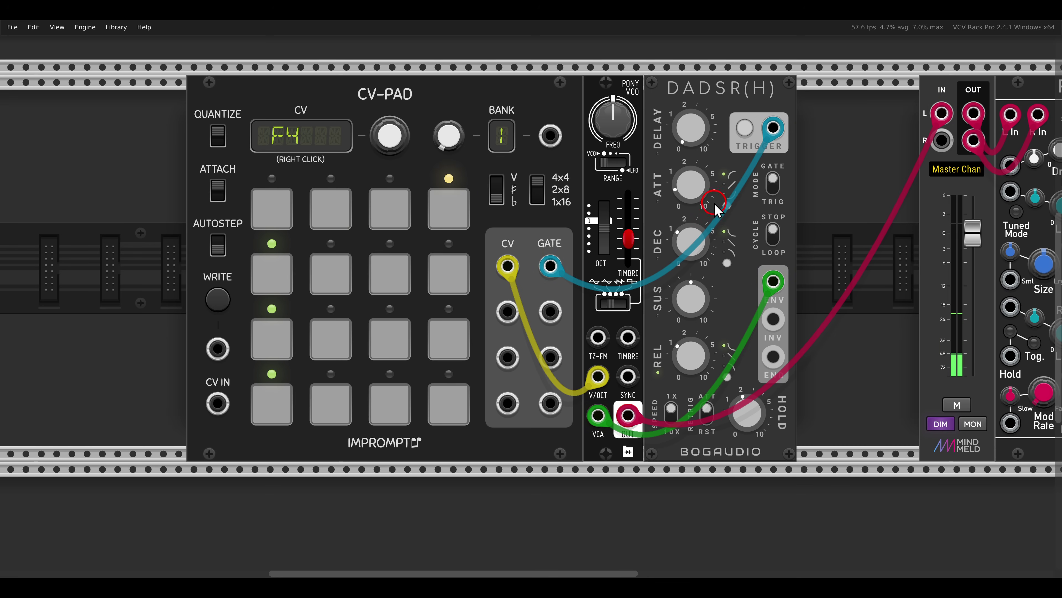
left_click(775, 189)
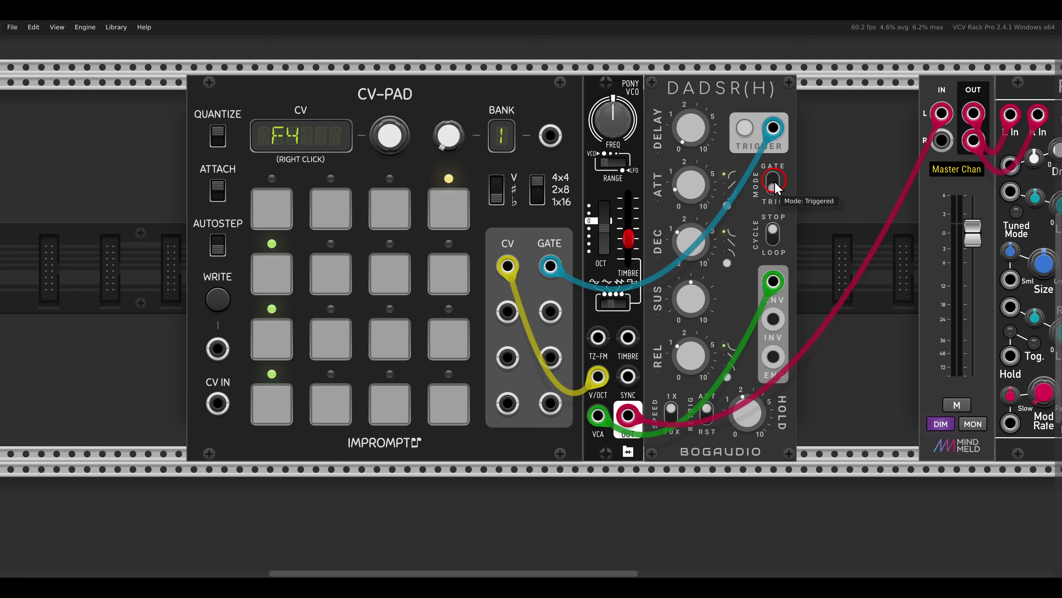
left_click(771, 234)
left_click(275, 209)
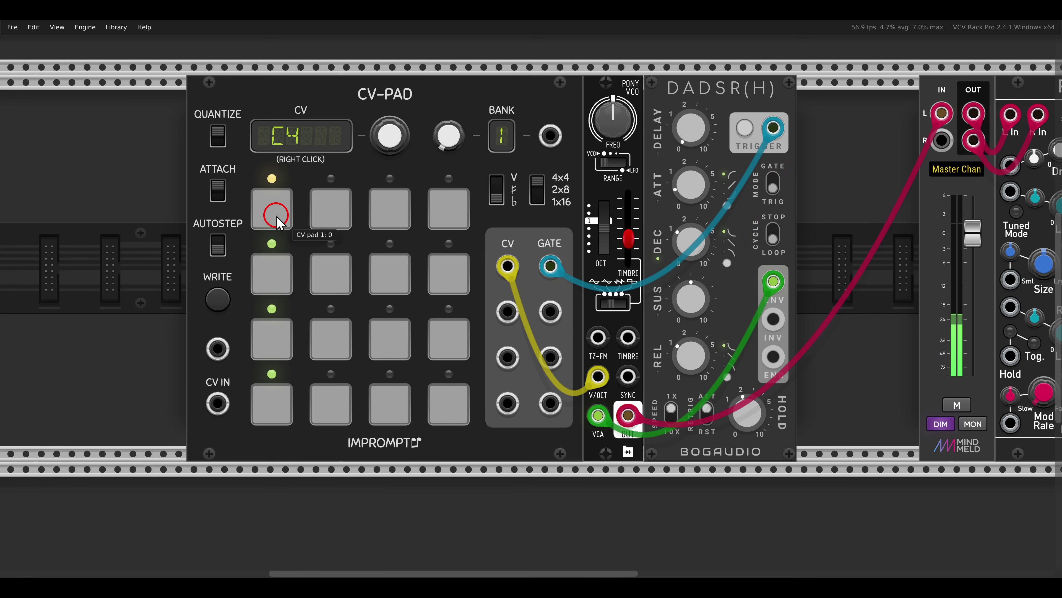
Lower the DADSR(H) hold, sustain, attack and release, then audition pads 4 and 3
left_click_drag(750, 419, 758, 522)
left_click_drag(696, 301, 728, 443)
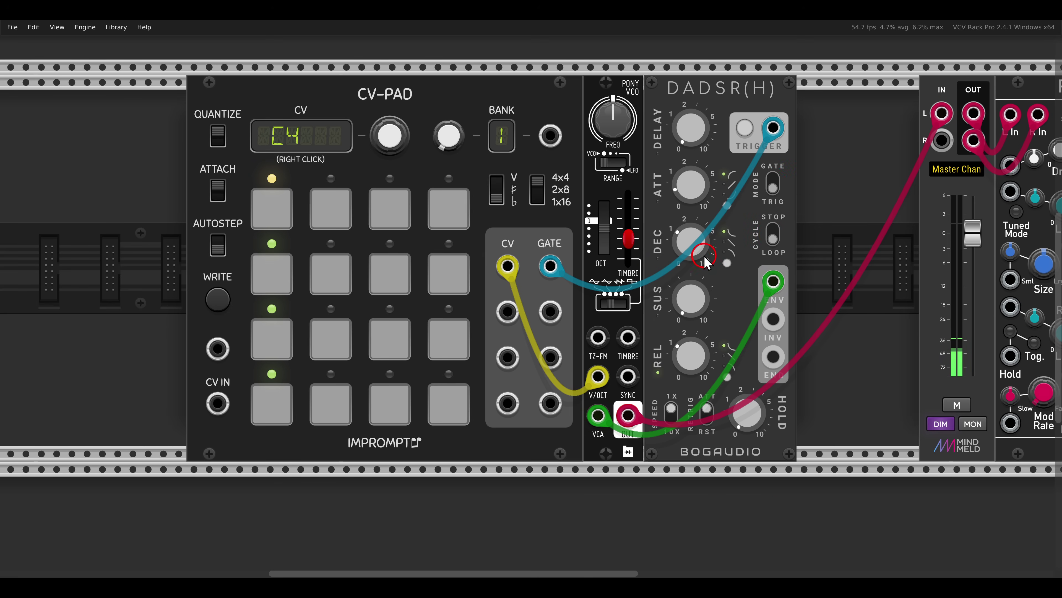
left_click_drag(691, 184, 692, 197)
left_click_drag(690, 334, 695, 410)
left_click(450, 209)
left_click(397, 209)
Set the DADSR(H) decay to about 0.08 s and release to about 0.58 s while playing pads 1 to 3
left_click_drag(683, 237, 684, 276)
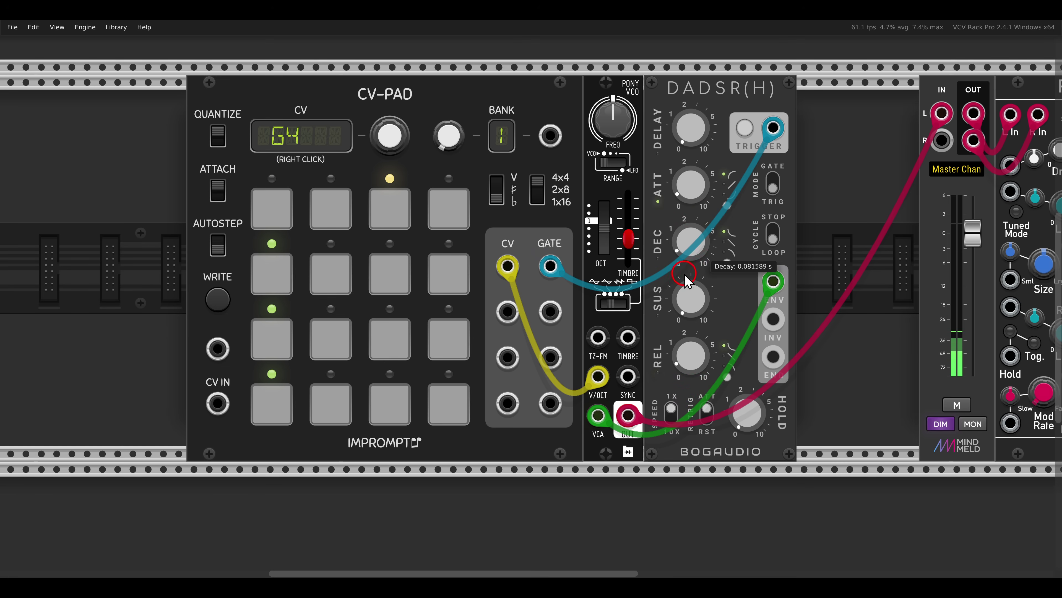
left_click(331, 209)
left_click_drag(680, 359, 680, 361)
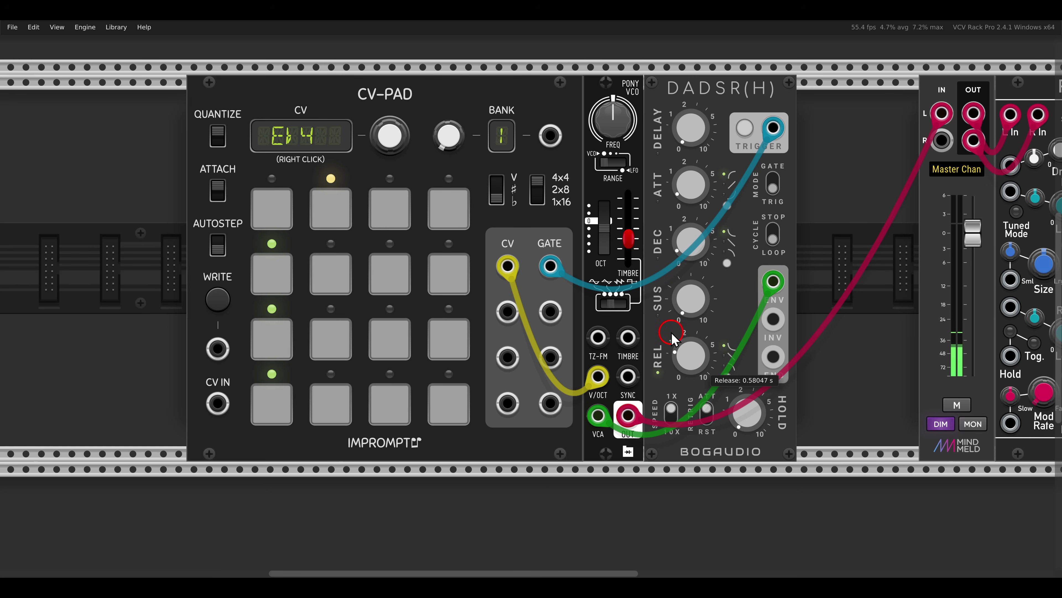
left_click(387, 212)
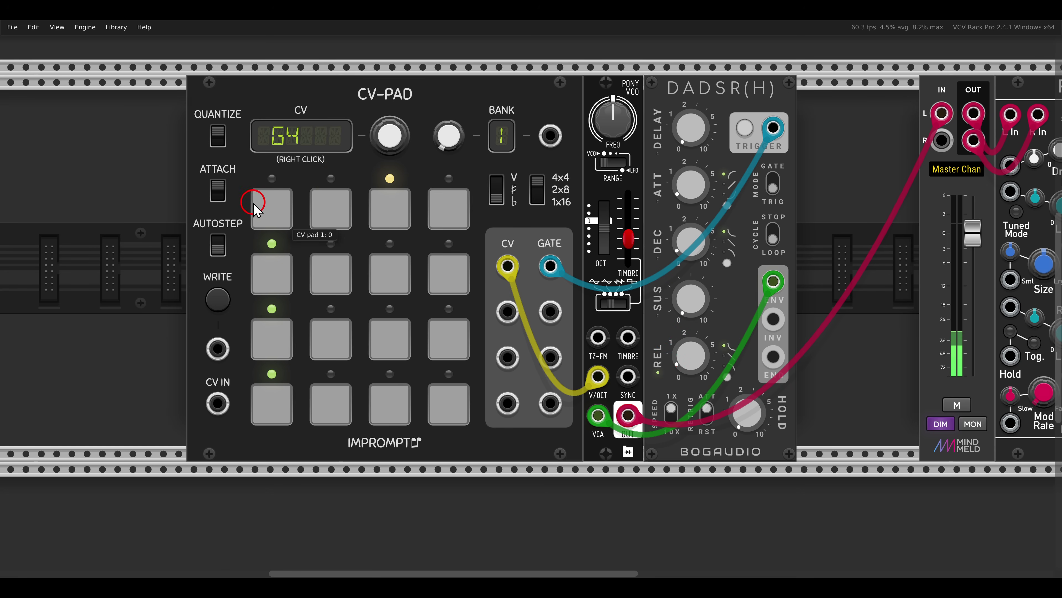
left_click(272, 208)
Set the DADSR(H) release to about 0.24 s and hold to about 0.20 s, play pad 3 and fine-tune release and decay
left_click_drag(688, 353, 687, 381)
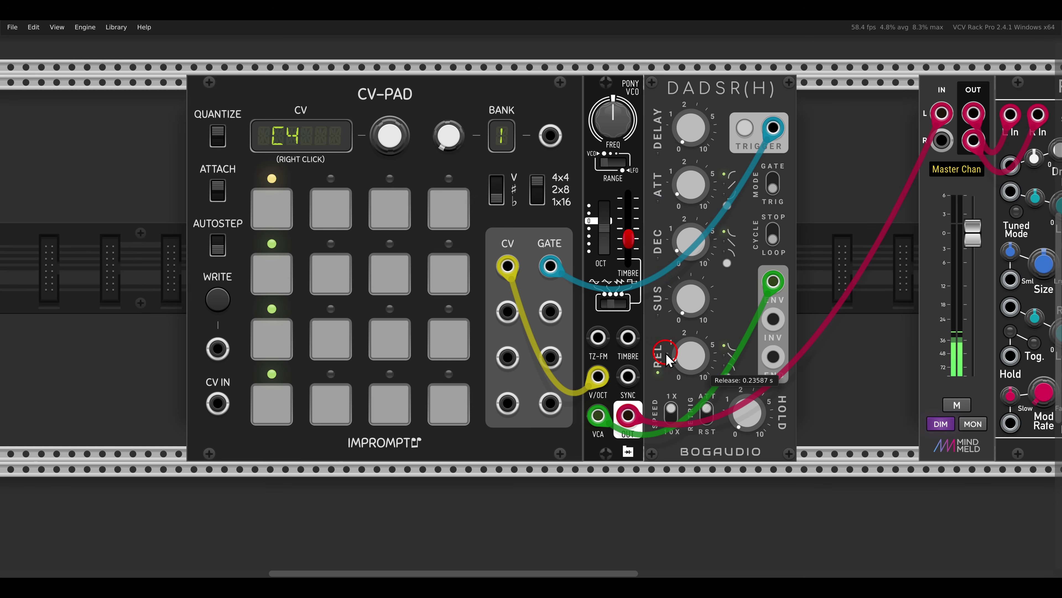
left_click_drag(745, 413, 723, 382)
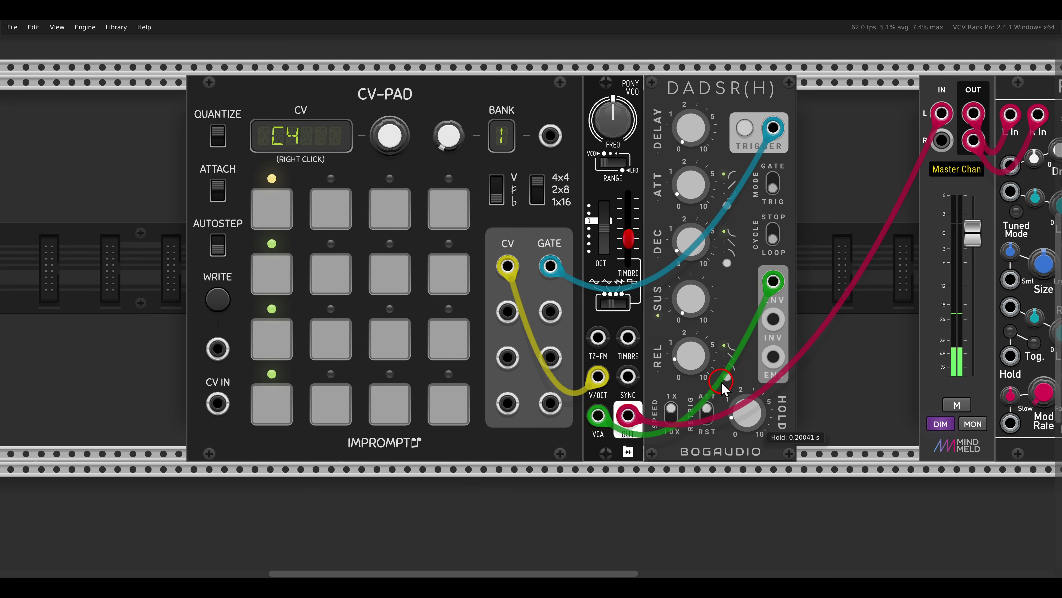
left_click(396, 205)
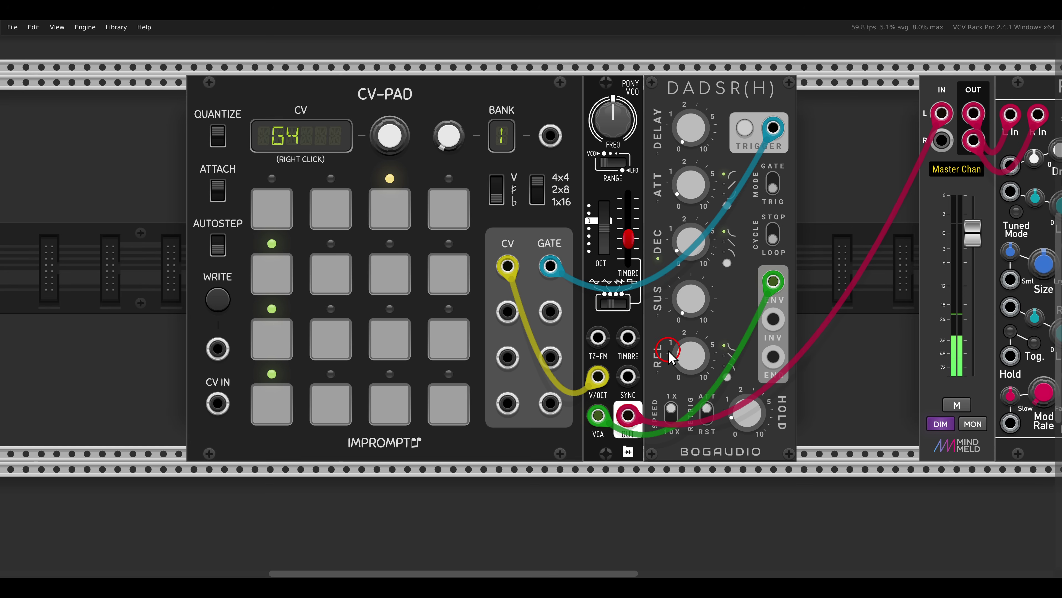
left_click_drag(670, 356, 669, 347)
mouse_move(693, 253)
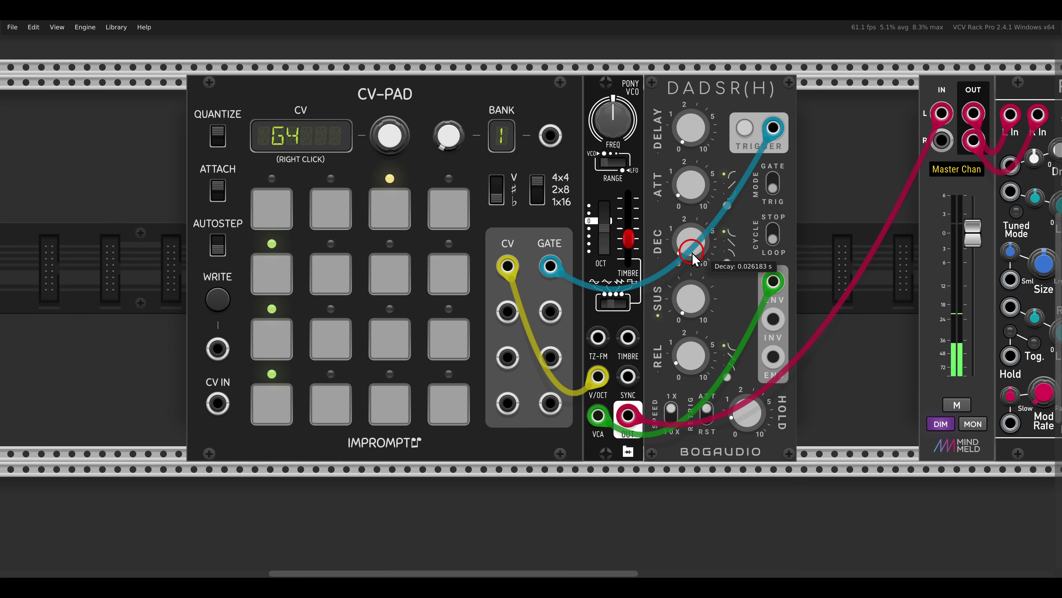
left_click_drag(692, 252, 690, 240)
left_click(748, 414)
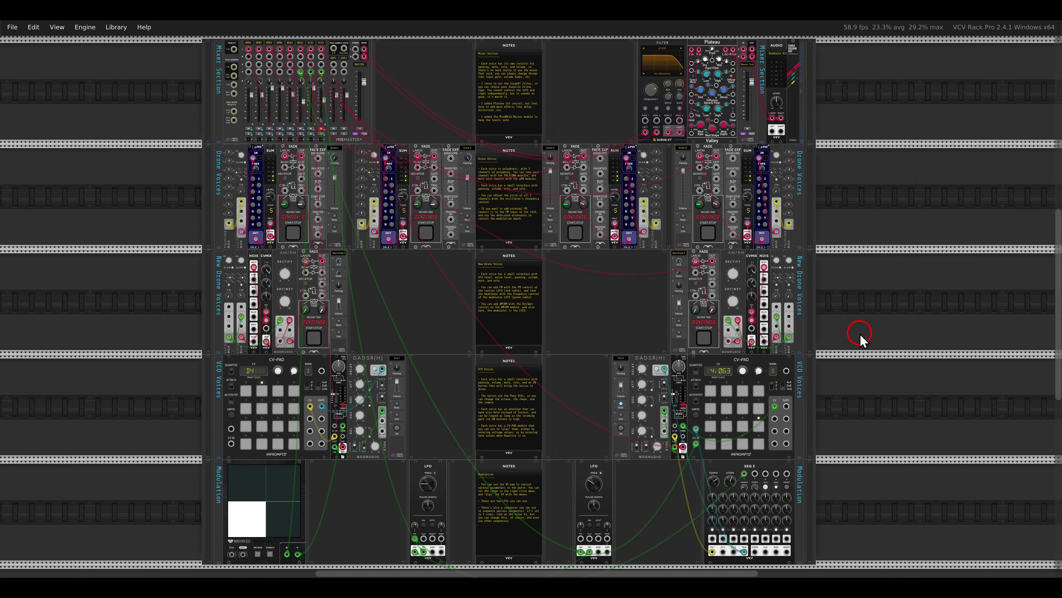
Switch to the full Solar 42 reference image and examine its four drone voices 1, 2, 6 and 7
key("alt+Tab")
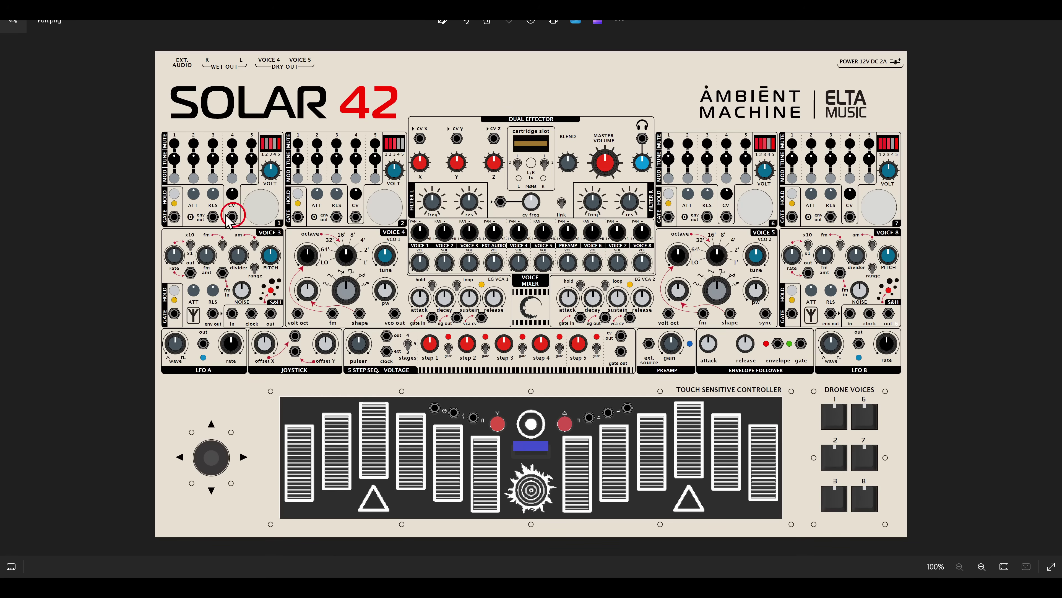
mouse_move(149, 119)
left_mouse_down()
mouse_move(255, 237)
mouse_move(268, 142)
mouse_move(397, 222)
mouse_move(272, 134)
left_mouse_up()
mouse_move(681, 119)
left_mouse_down()
mouse_move(652, 197)
mouse_move(778, 234)
left_mouse_up()
left_click_drag(794, 168, 786, 176)
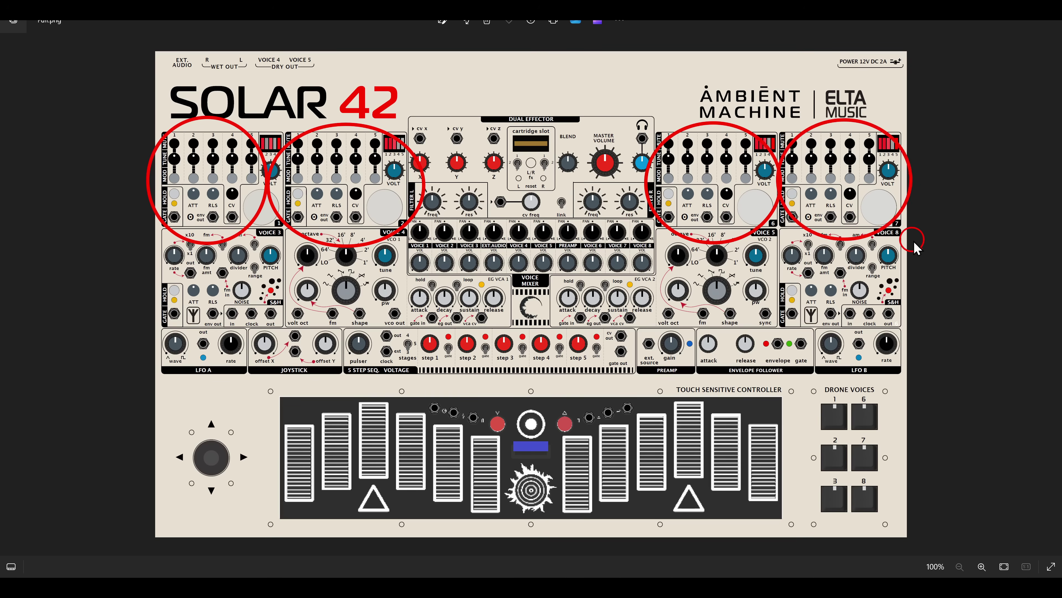
left_click_drag(913, 229, 914, 247)
Return to the complete VCV Rack patch and examine the Drone Voices row with its four matching voices
key("Escape")
key("alt+F4")
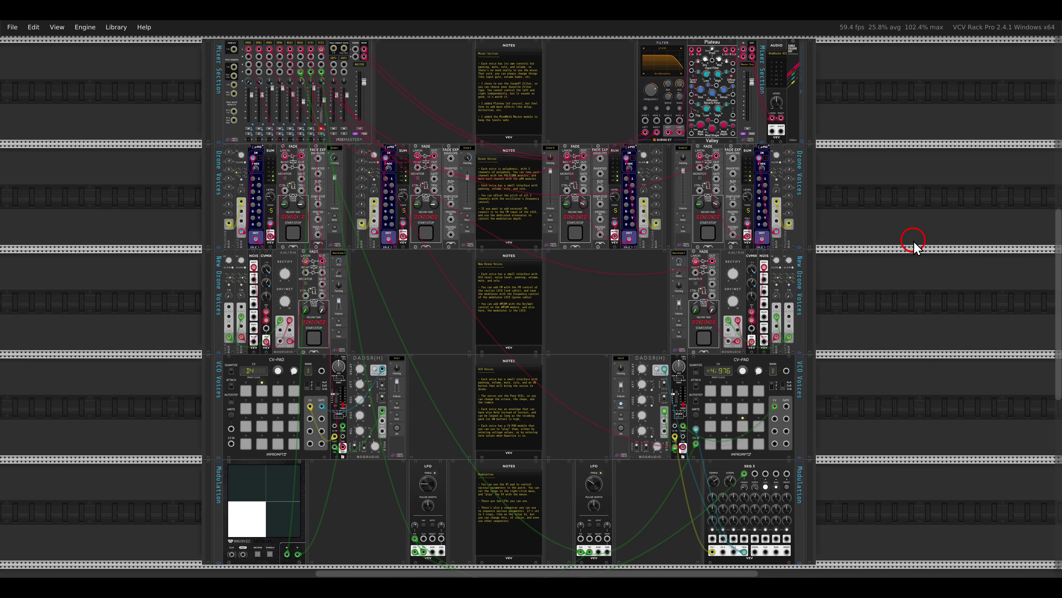
mouse_move(205, 159)
left_mouse_down()
mouse_move(607, 237)
mouse_move(847, 244)
mouse_move(878, 262)
left_mouse_up()
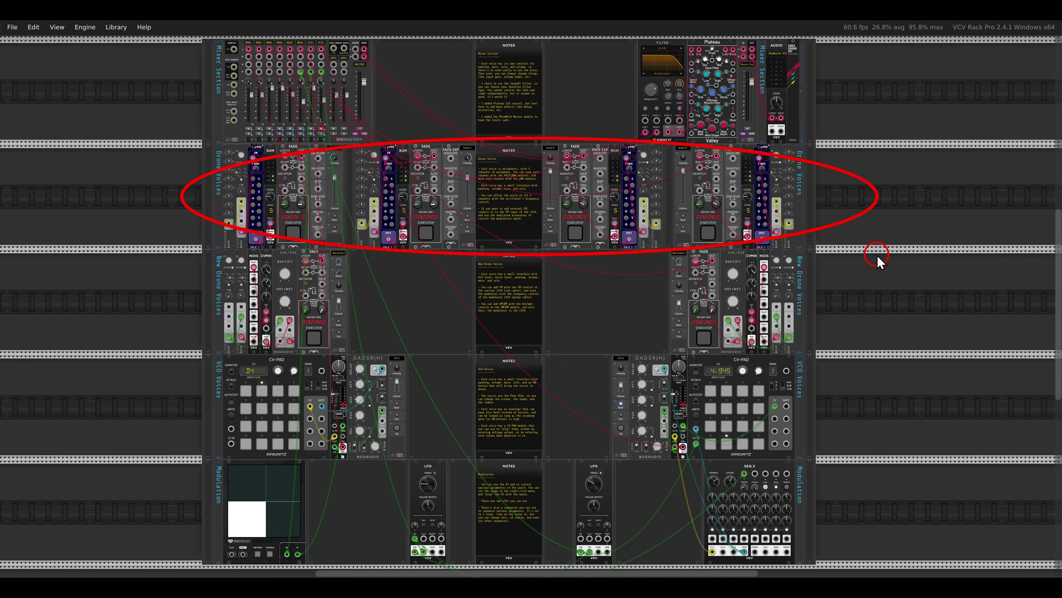
Switch to the Solar 42 reference image and examine drone voices 3 and 8 at the outer edges
key("Escape")
key("alt+Tab")
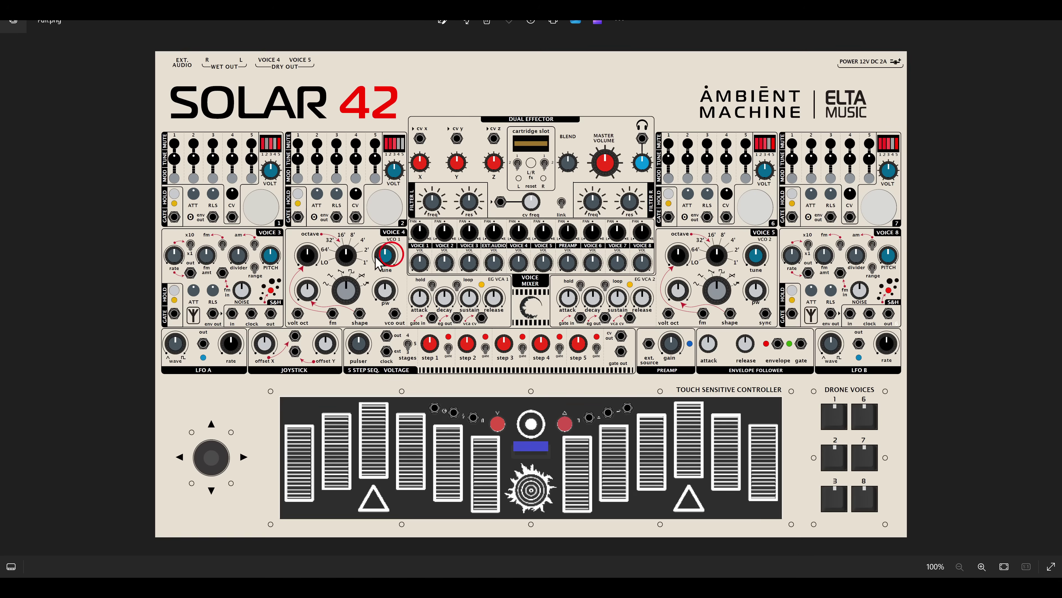
mouse_move(161, 228)
left_mouse_down()
mouse_move(281, 320)
mouse_move(167, 224)
left_mouse_up()
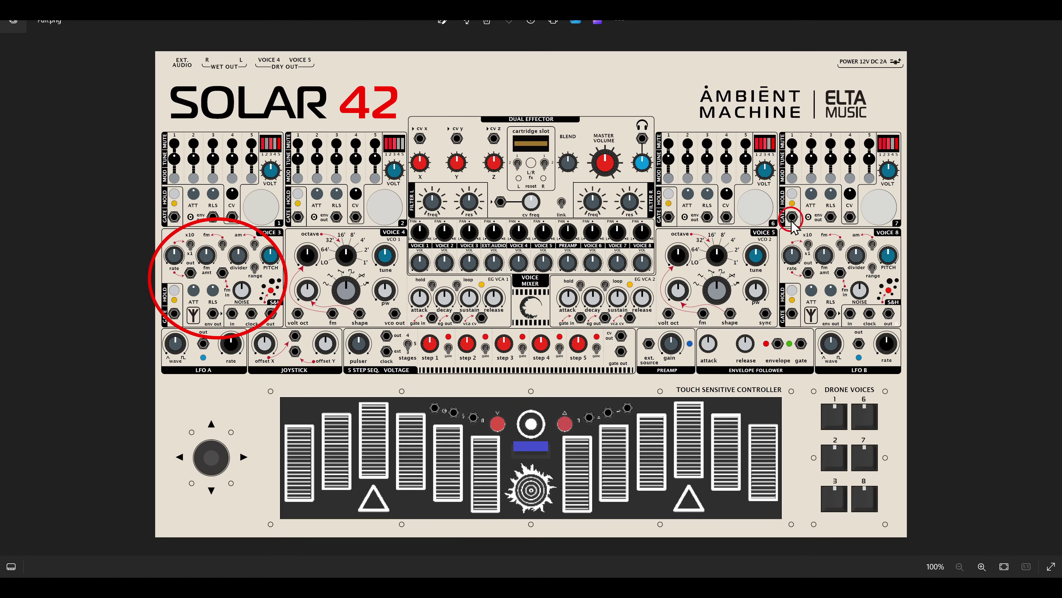
left_click_drag(791, 219, 923, 328)
key("Escape")
Return to the VCV Rack patch and examine the two matching voices in the New Drone Voices row
key("alt+Tab")
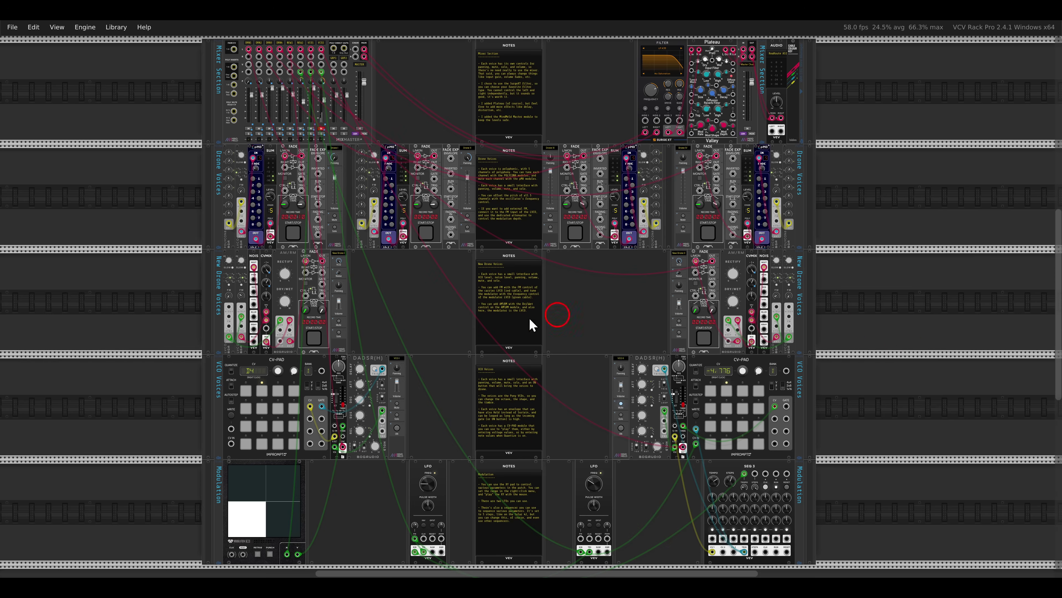
left_click_drag(187, 258, 384, 346)
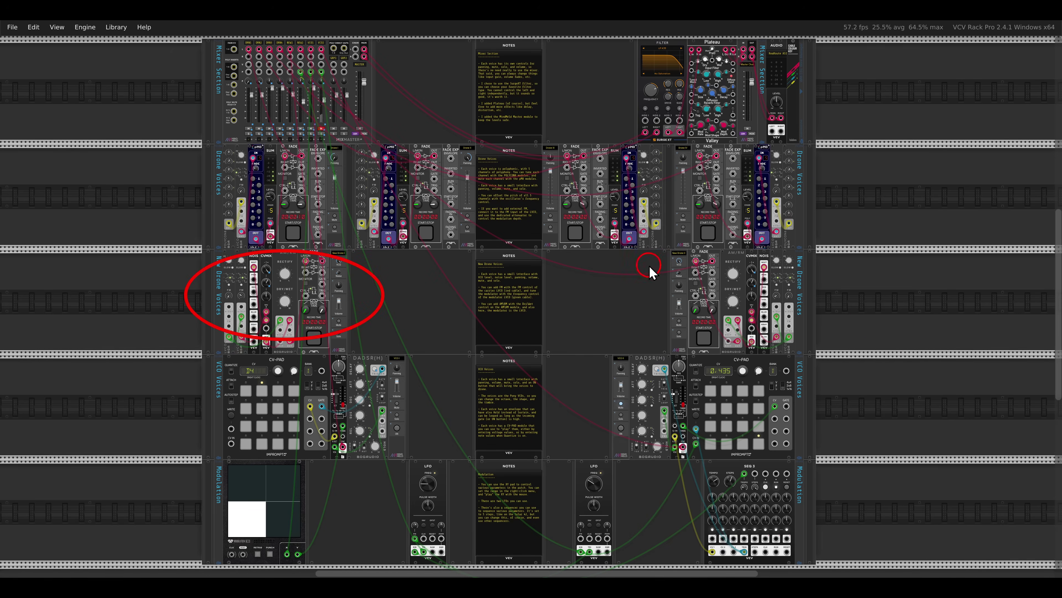
mouse_move(649, 271)
left_mouse_down()
mouse_move(799, 310)
mouse_move(835, 359)
left_mouse_up()
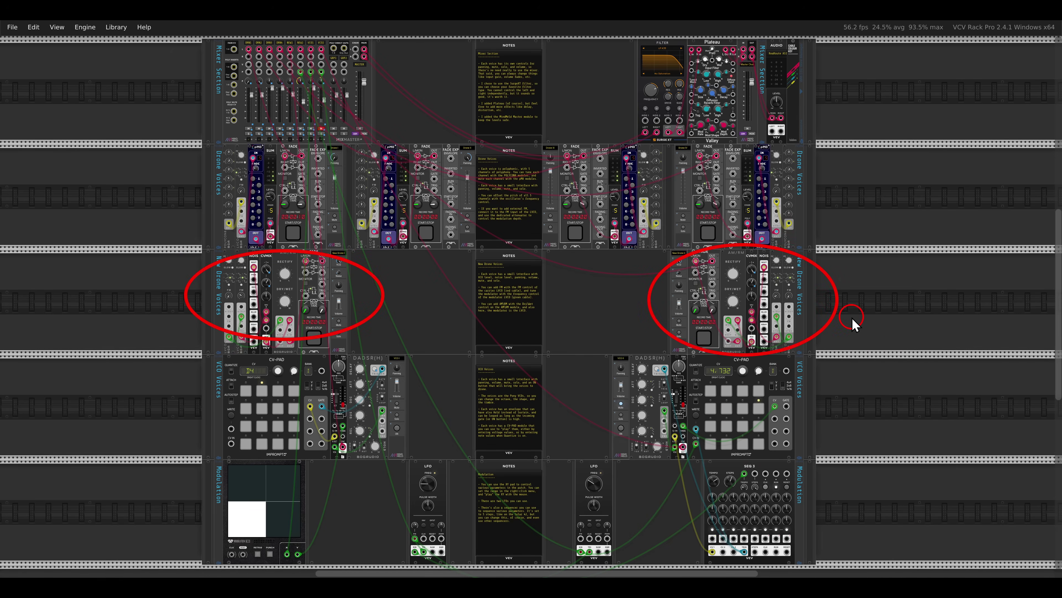
key("Escape")
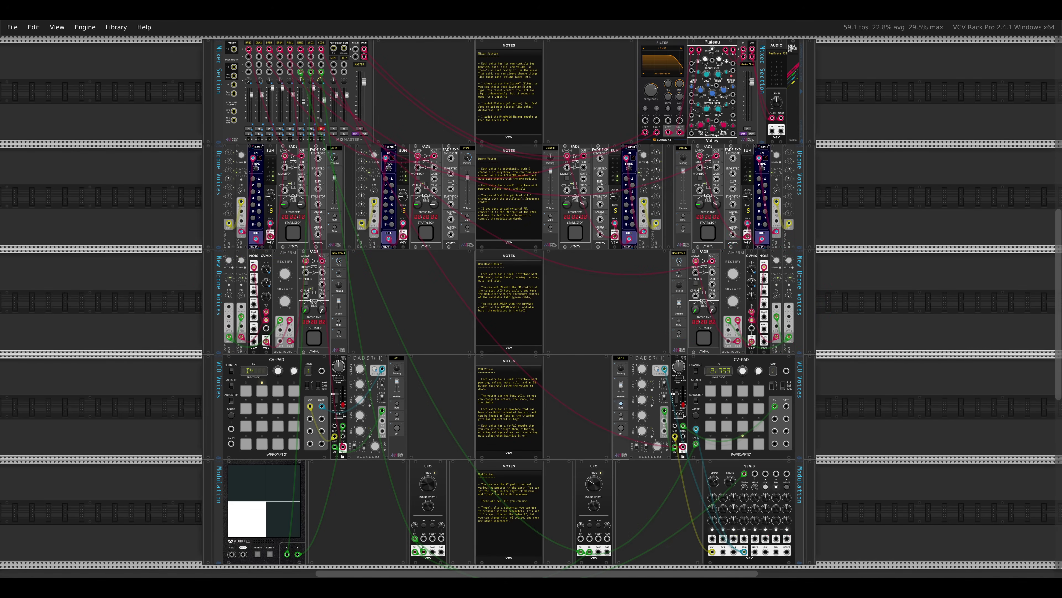
Switch to the Solar 42 reference image and examine the VCO sections of voices 4 and 5
key("alt+Tab")
mouse_move(286, 249)
left_mouse_down()
mouse_move(368, 275)
mouse_move(412, 324)
left_mouse_up()
left_click_drag(669, 237, 773, 329)
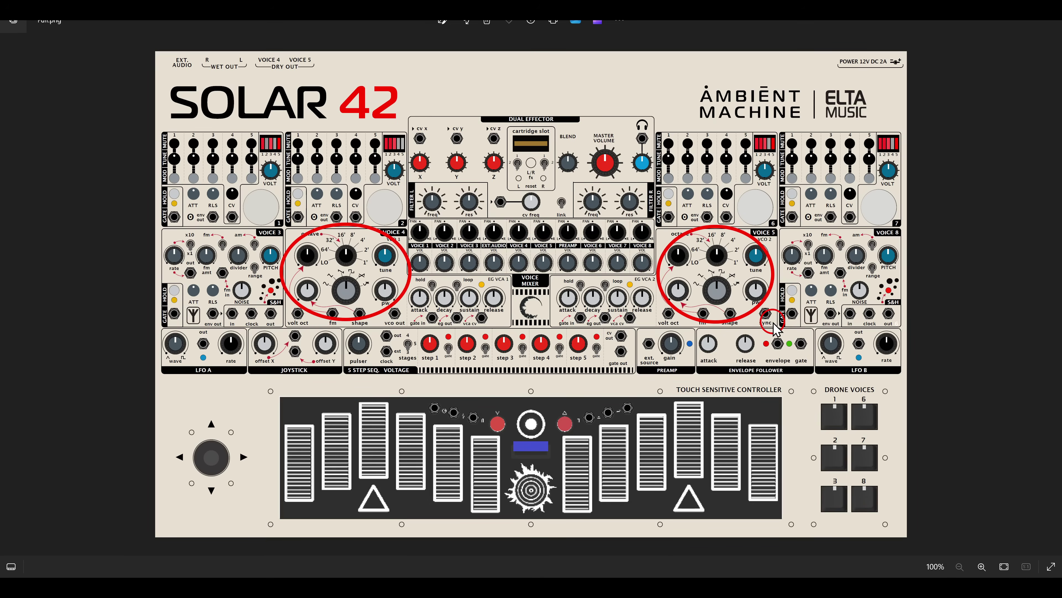
key("Escape")
Return to the VCV Rack patch and examine the two matching voices in the VCO Voices row
key("alt+Tab")
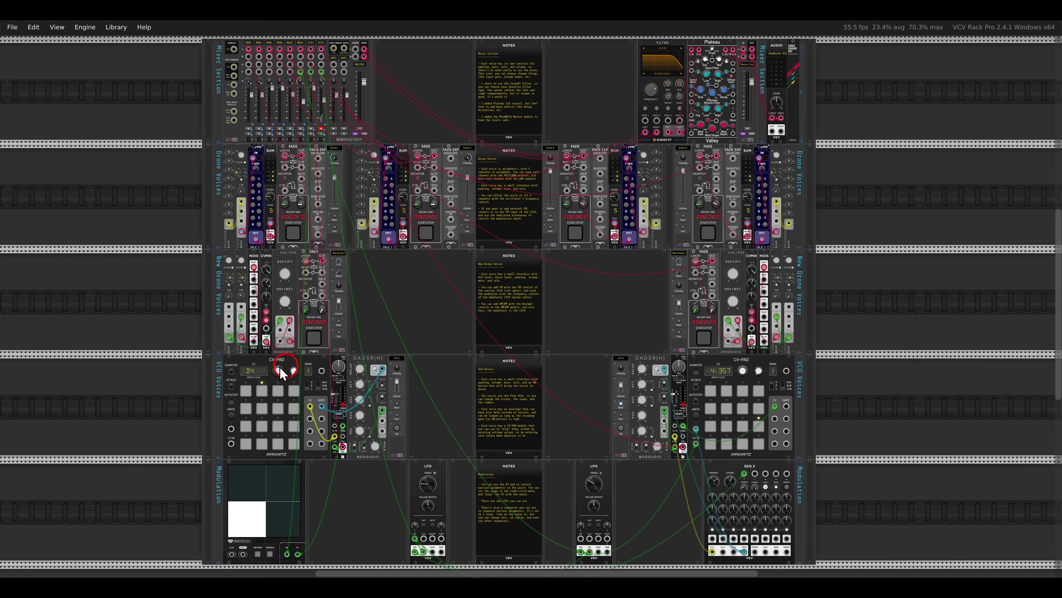
mouse_move(222, 353)
left_mouse_down()
mouse_move(233, 372)
mouse_move(418, 444)
mouse_move(435, 460)
left_mouse_up()
left_click_drag(602, 362, 867, 442)
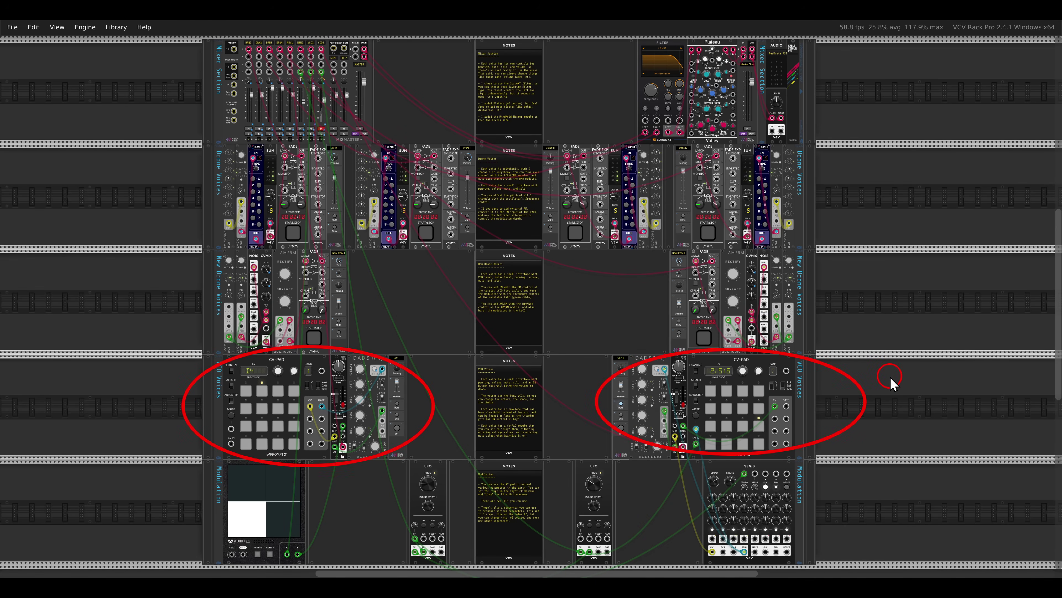
key("Escape")
Switch to the Solar 42 reference image and examine the pan and volume knobs of its Voice Mixer
key("alt+Tab")
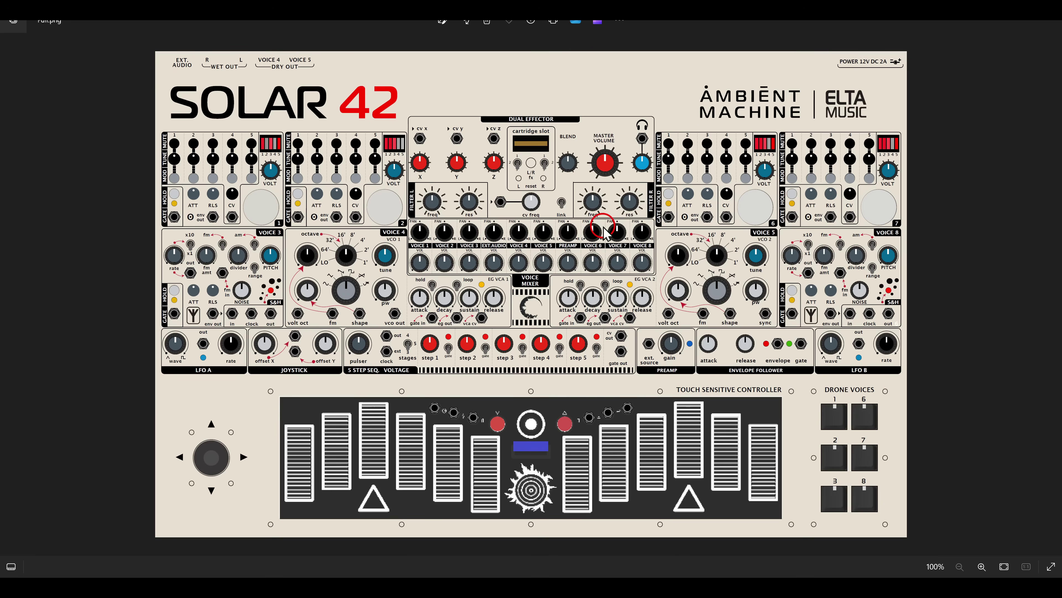
left_click_drag(390, 212, 678, 299)
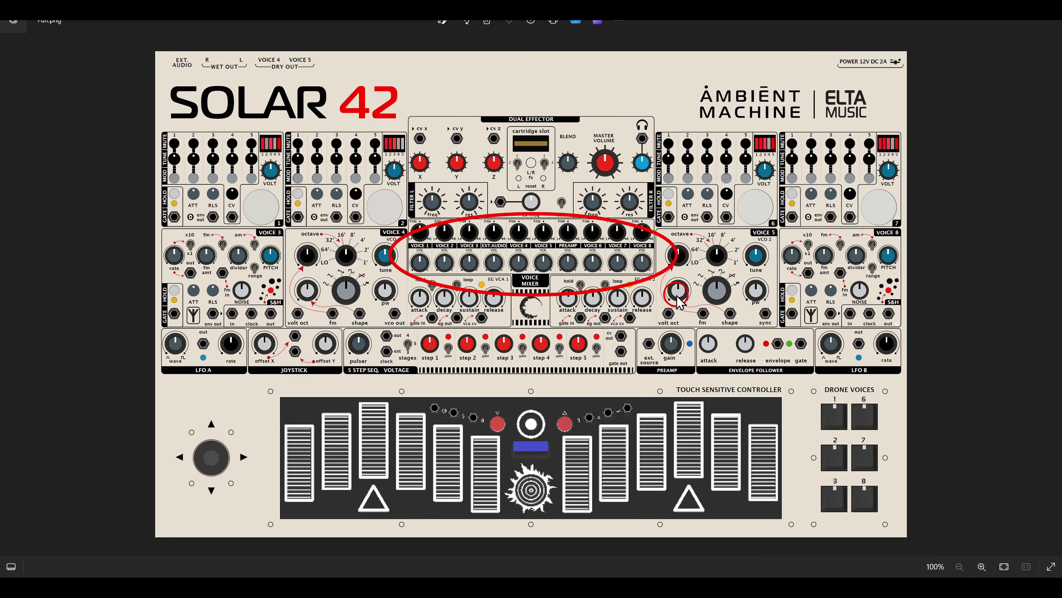
key("Escape")
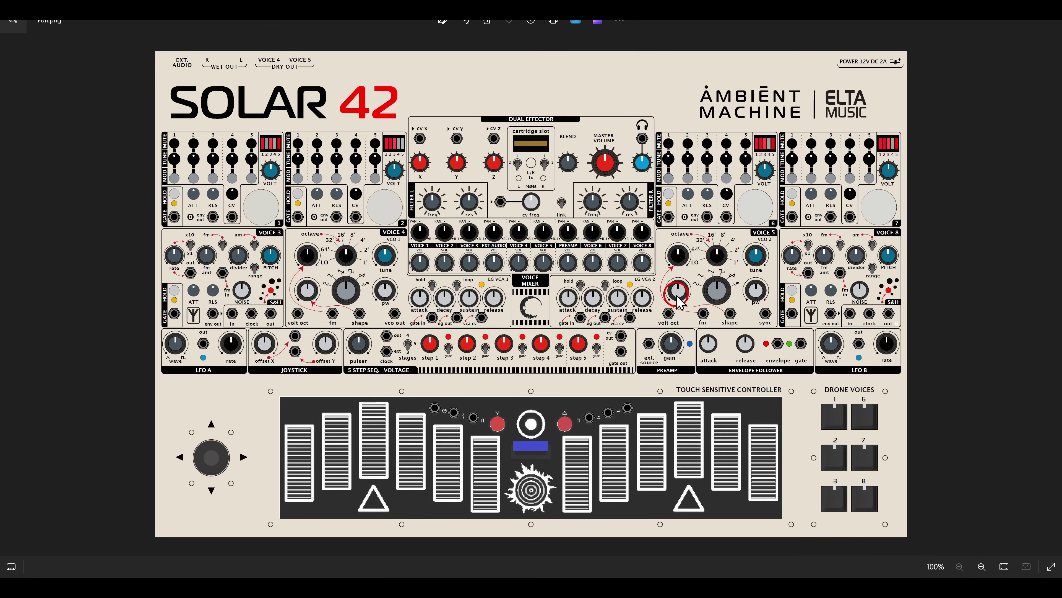
Return to the VCV Rack patch and examine the MixMaster module in the Mixer Section row
key("alt+Tab")
scroll(219, 165, "up", 5)
scroll(219, 165, "up", 3)
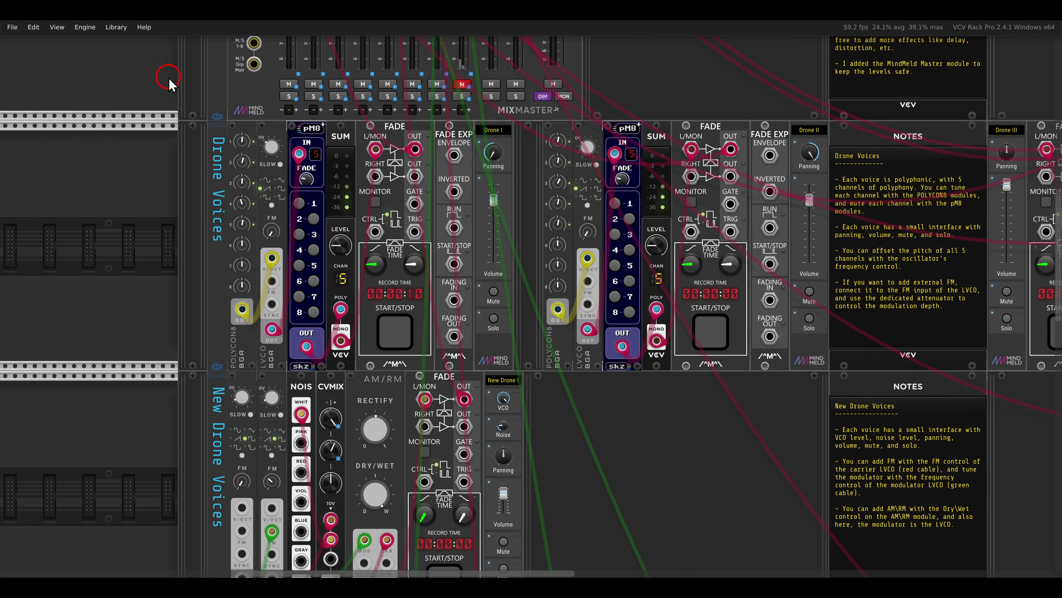
left_click_drag(170, 83, 230, 316)
mouse_move(237, 104)
left_mouse_down()
mouse_move(591, 286)
mouse_move(680, 353)
left_mouse_up()
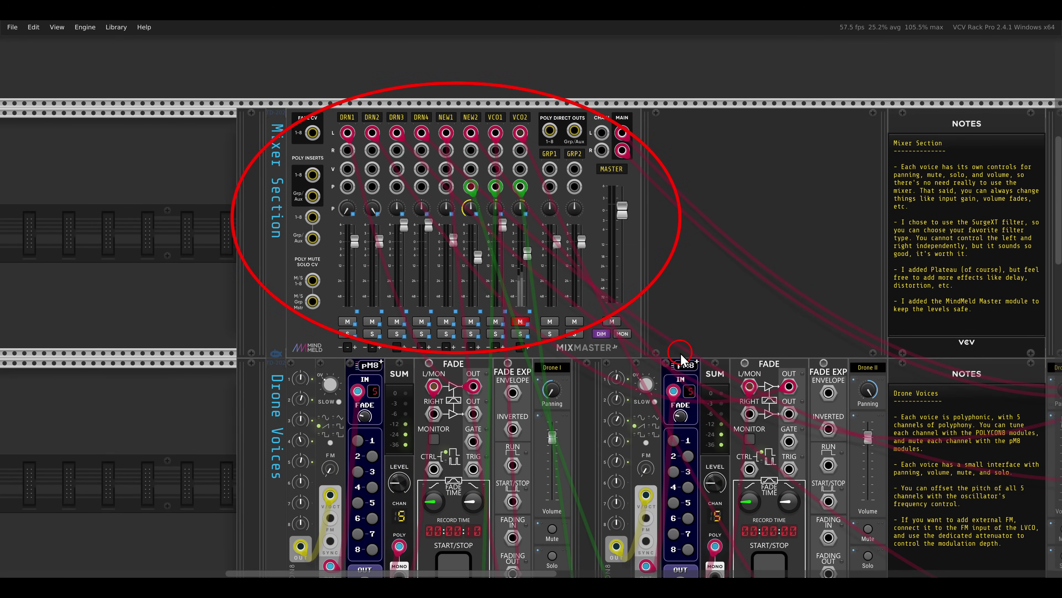
Examine the Drone I voice's own panning, volume, mute and solo controls in the Drone Voices row
left_click_drag(680, 353, 566, 209)
left_click_drag(455, 315, 509, 281)
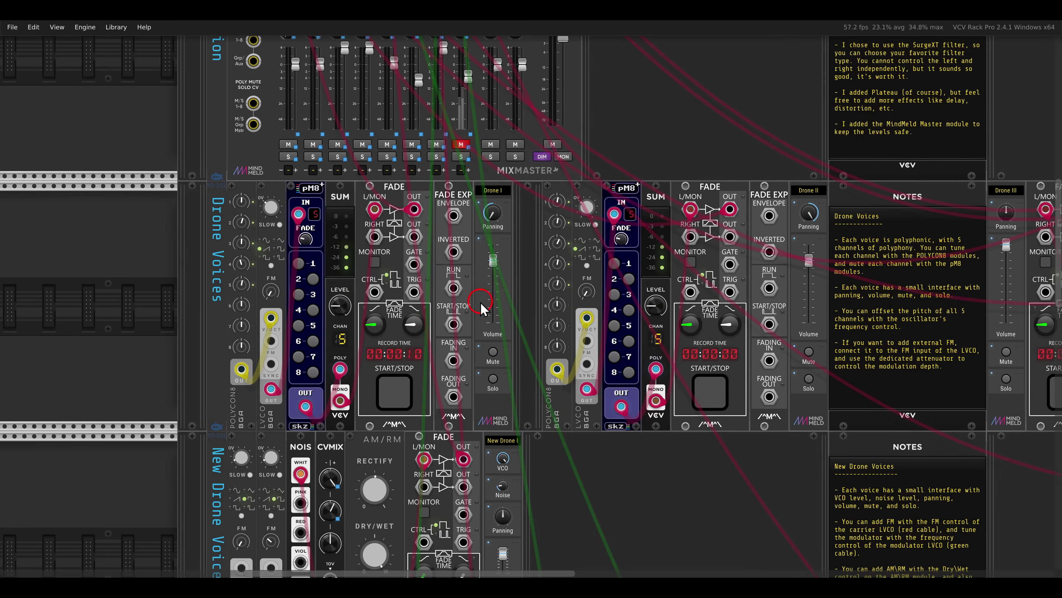
scroll(498, 283, "up", 2)
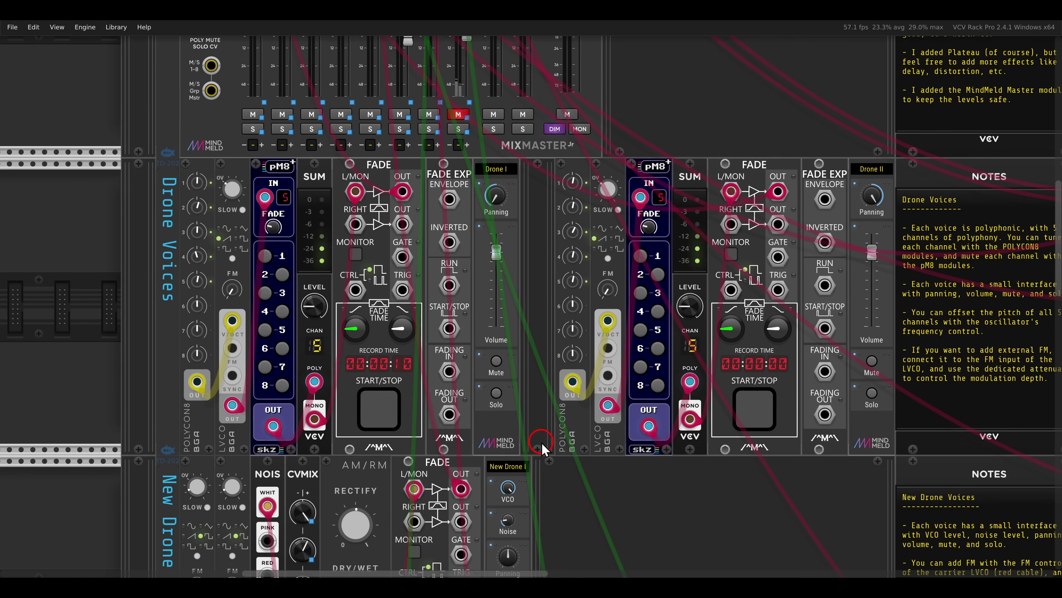
scroll(548, 363, "down", 2)
Examine the rest of the Mixer Section row, including the Surge XT filter, Plateau reverb, master channel and audio output
left_click_drag(558, 142, 518, 289)
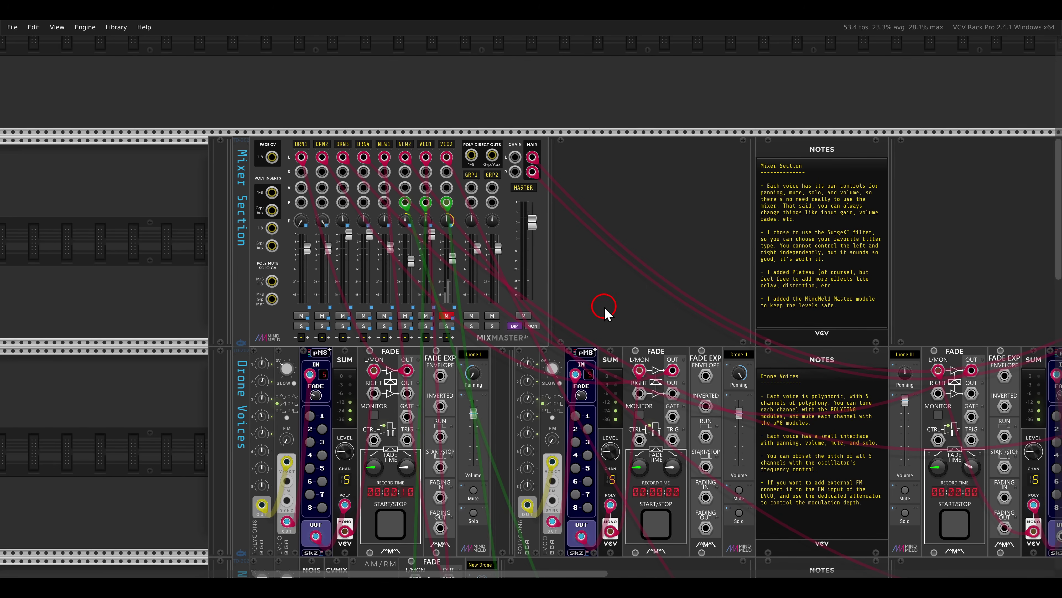
left_click_drag(606, 312, 135, 277)
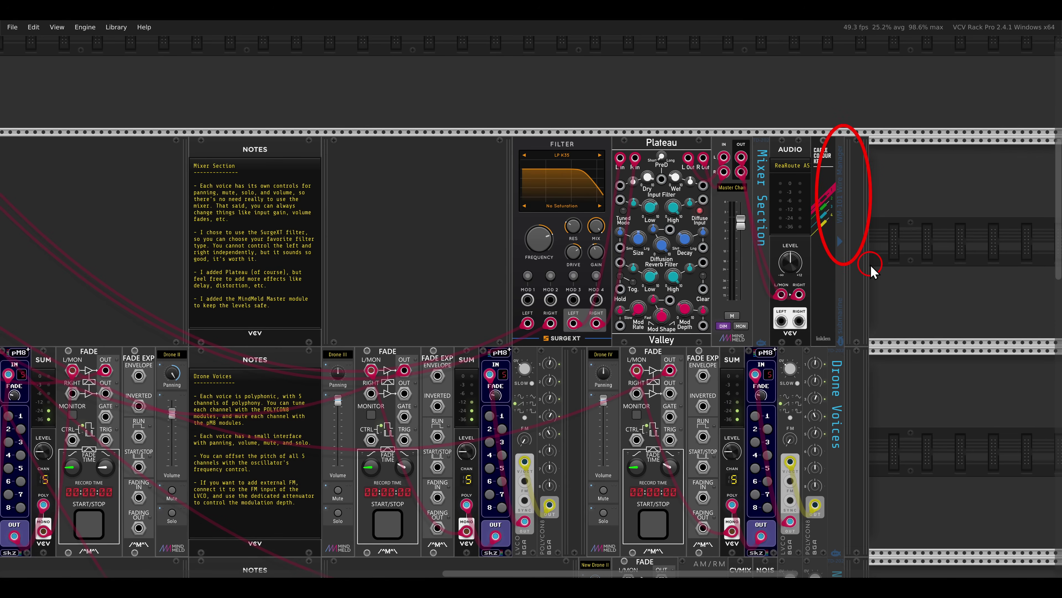
left_click_drag(408, 202, 968, 173)
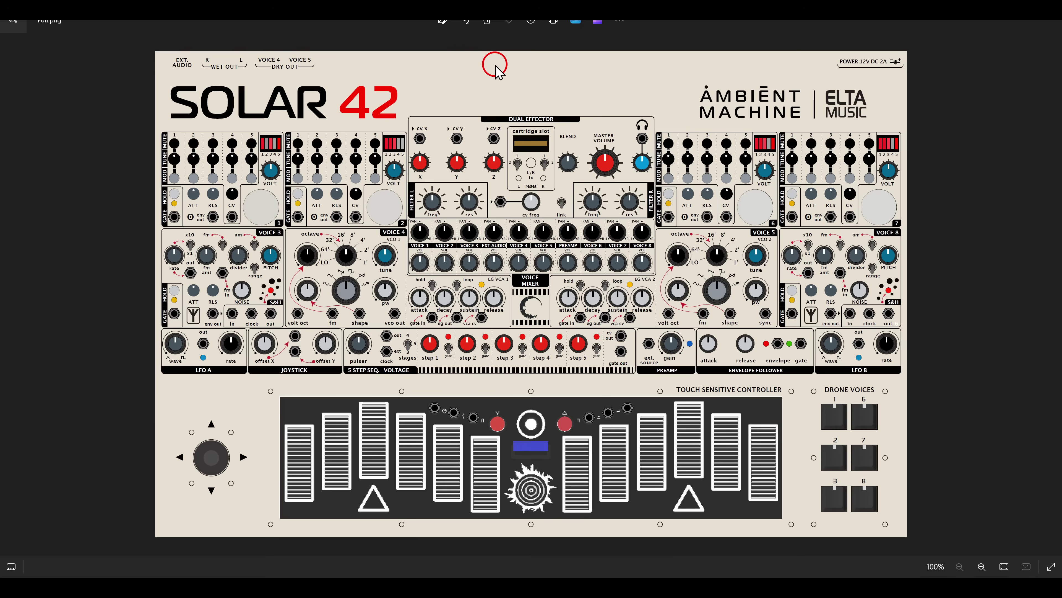
Compare LFO A and LFO B on the Solar 42 reference image with the two LFO modules in the patch's Modulation row
left_click_drag(151, 315, 253, 388)
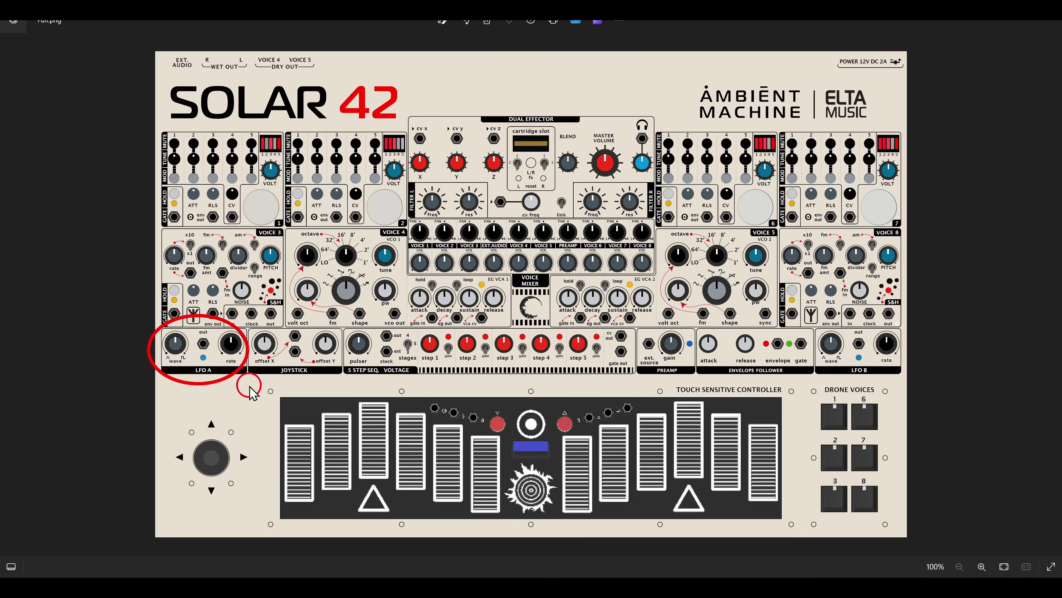
left_click_drag(816, 330, 911, 381)
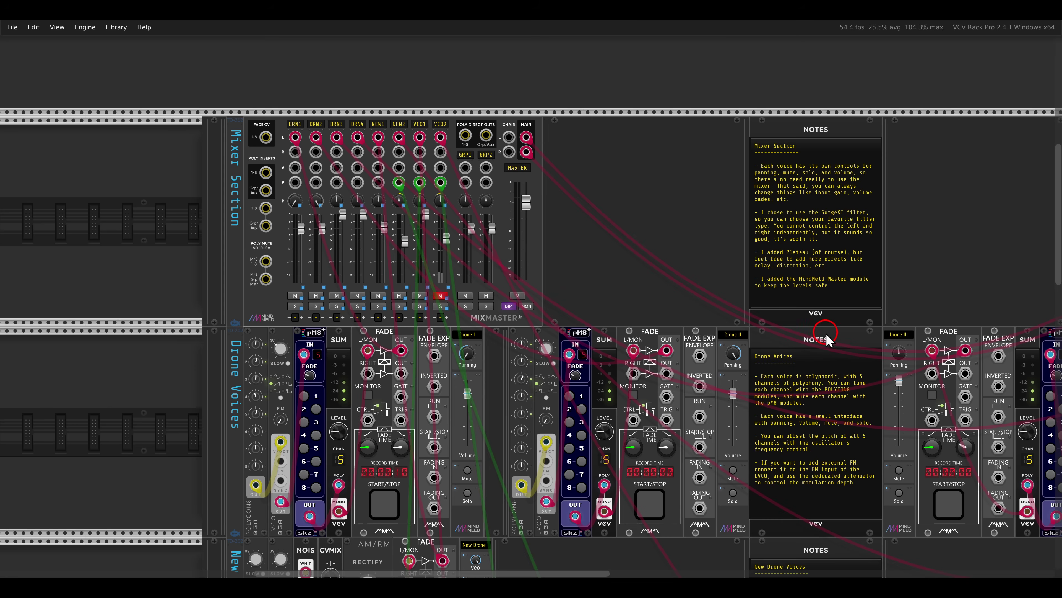
scroll(834, 335, "down", 5)
scroll(727, 284, "down", 10)
scroll(645, 249, "right", 5)
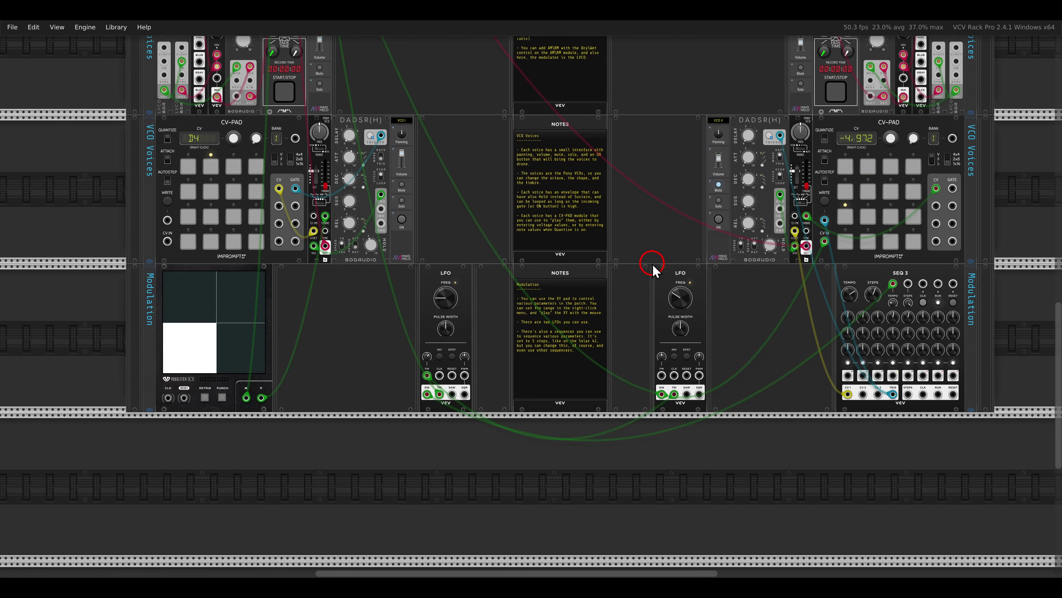
left_click_drag(392, 265, 747, 485)
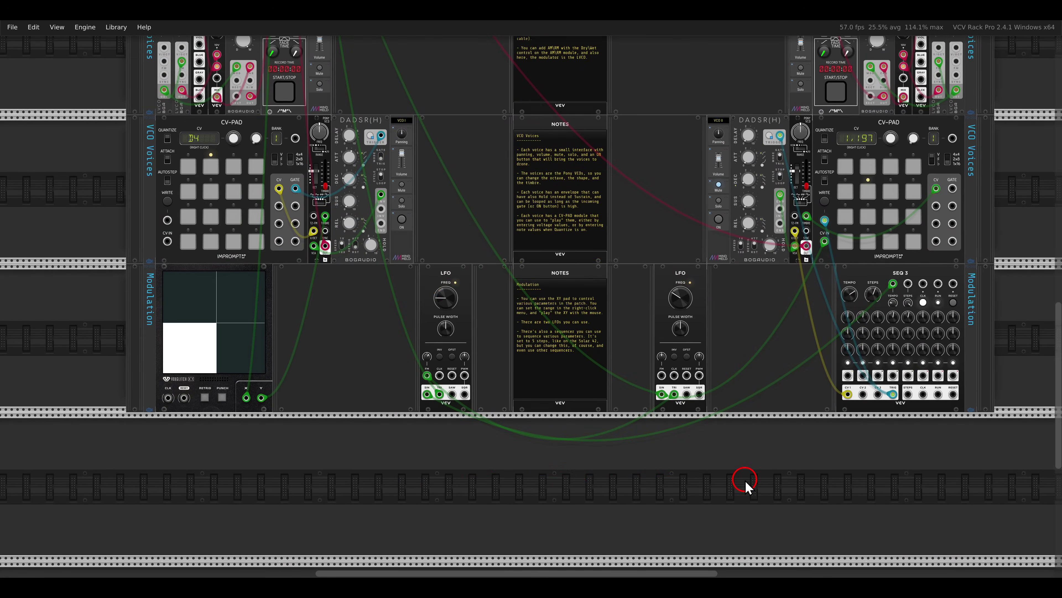
Compare the reference image's joystick with the Voxglitch XY pad in the Modulation row and move the pad's point near its centre
key("alt+Tab")
left_click_drag(136, 385, 281, 529)
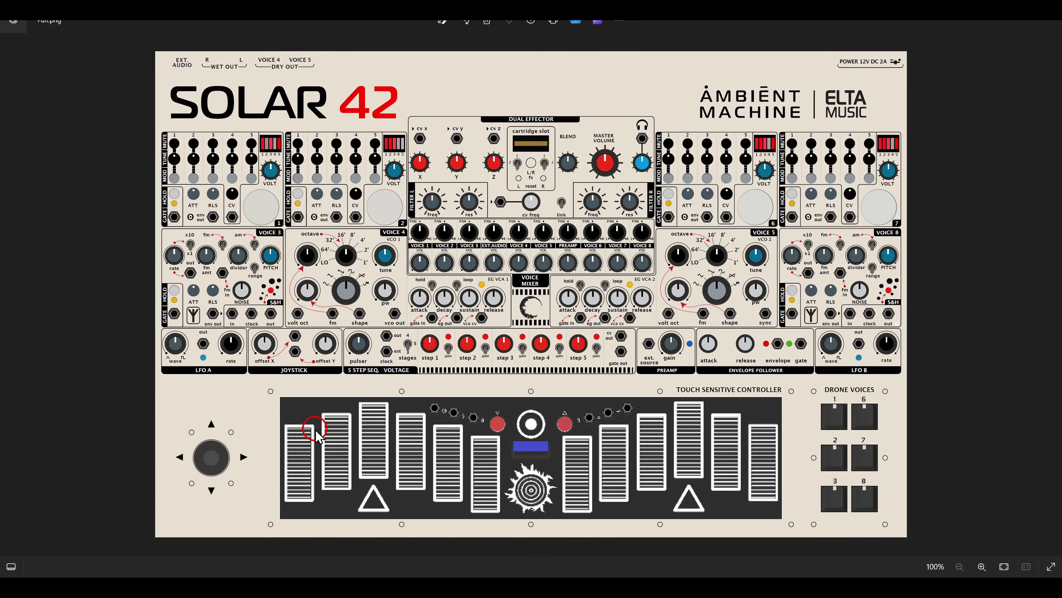
key("alt+Tab")
scroll(232, 399, "up", 3)
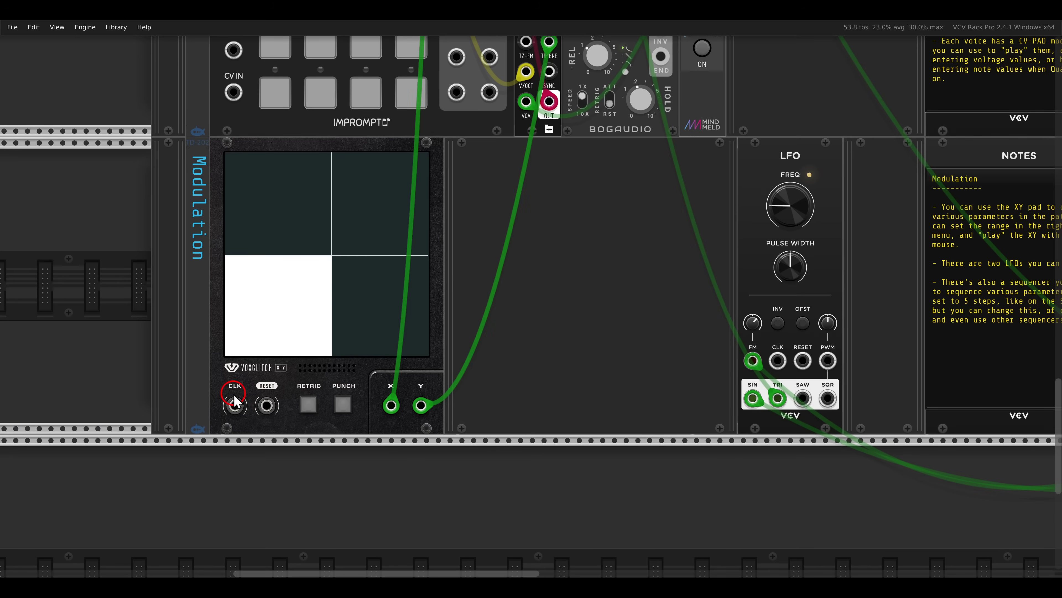
mouse_move(180, 131)
left_mouse_down()
mouse_move(197, 176)
mouse_move(341, 274)
mouse_move(472, 436)
left_mouse_up()
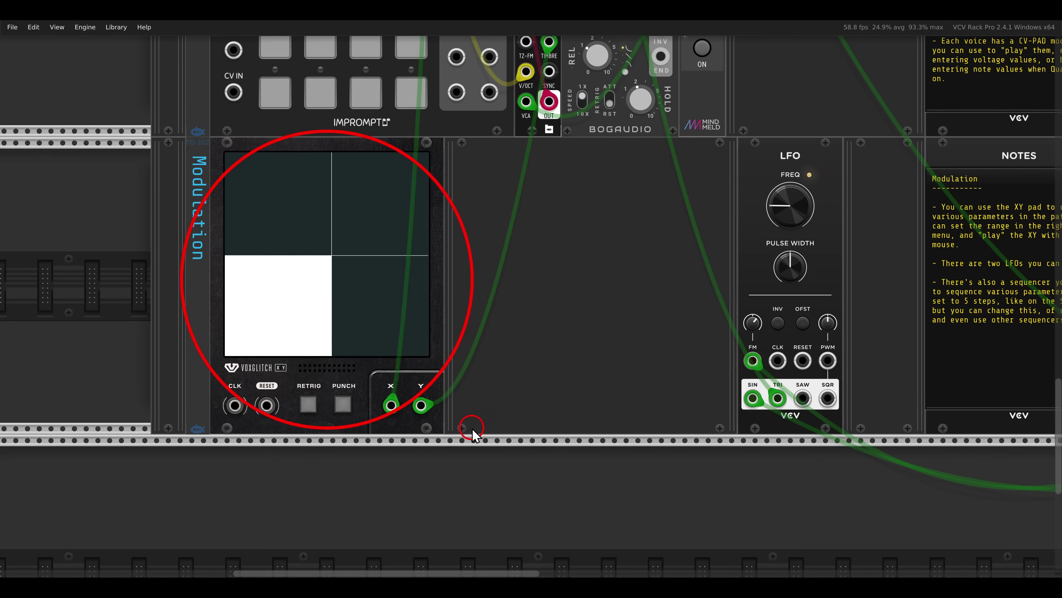
mouse_move(285, 268)
left_mouse_down()
mouse_move(268, 254)
mouse_move(373, 199)
mouse_move(308, 300)
mouse_move(365, 218)
mouse_move(339, 275)
mouse_move(330, 251)
left_mouse_up()
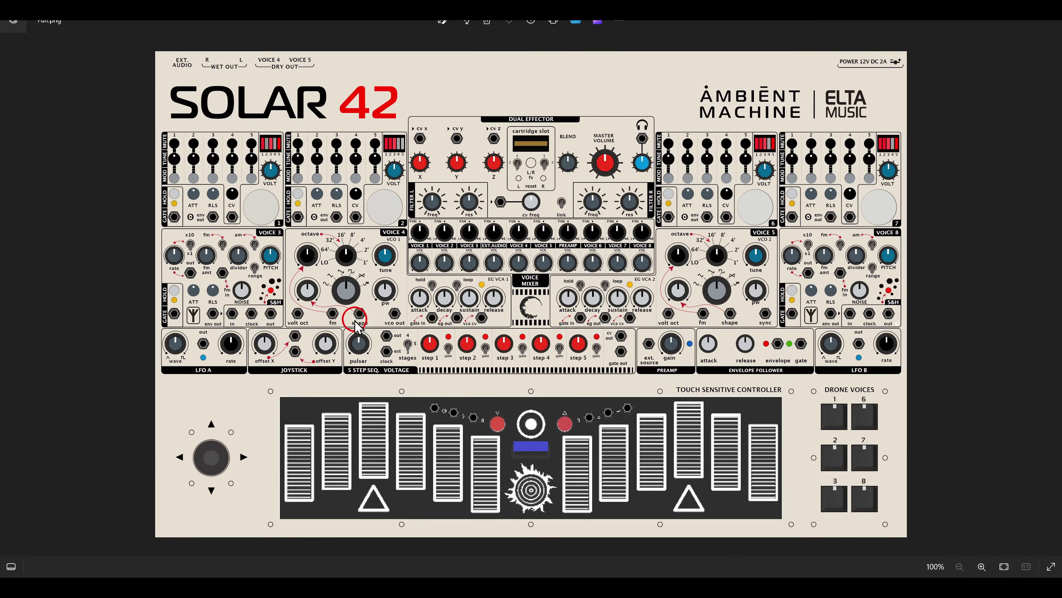
Compare the 5 Step Sequencer on the reference image with the SEQ 3 module in the Modulation row, including its Steps setting
mouse_move(344, 319)
left_mouse_down()
mouse_move(352, 333)
mouse_move(623, 396)
left_mouse_up()
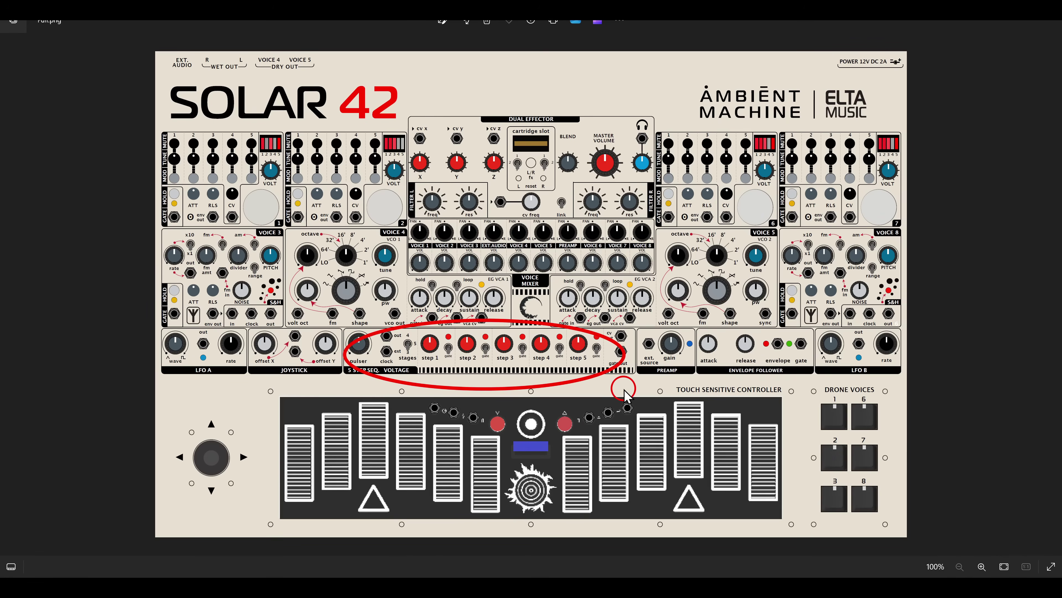
key("Escape")
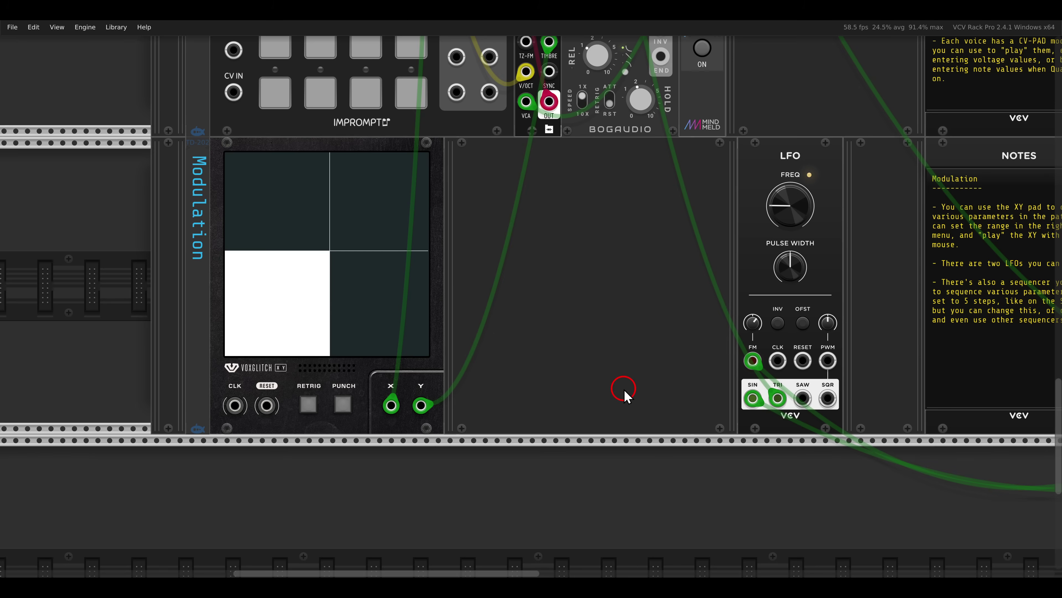
scroll(623, 391, "right", 10)
left_click_drag(762, 267, 266, 290)
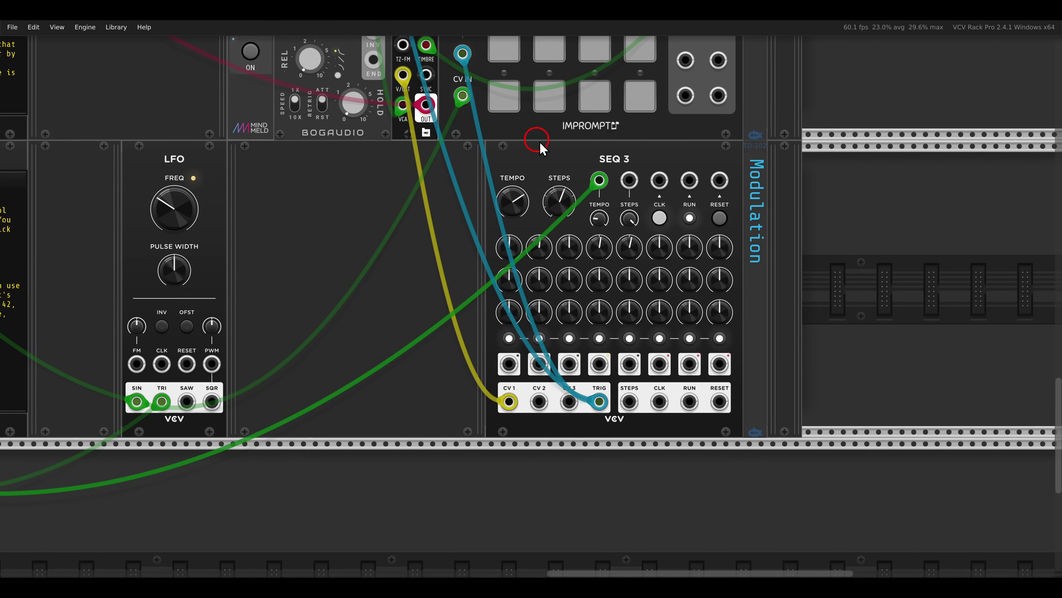
left_click_drag(553, 144, 663, 192)
key("Escape")
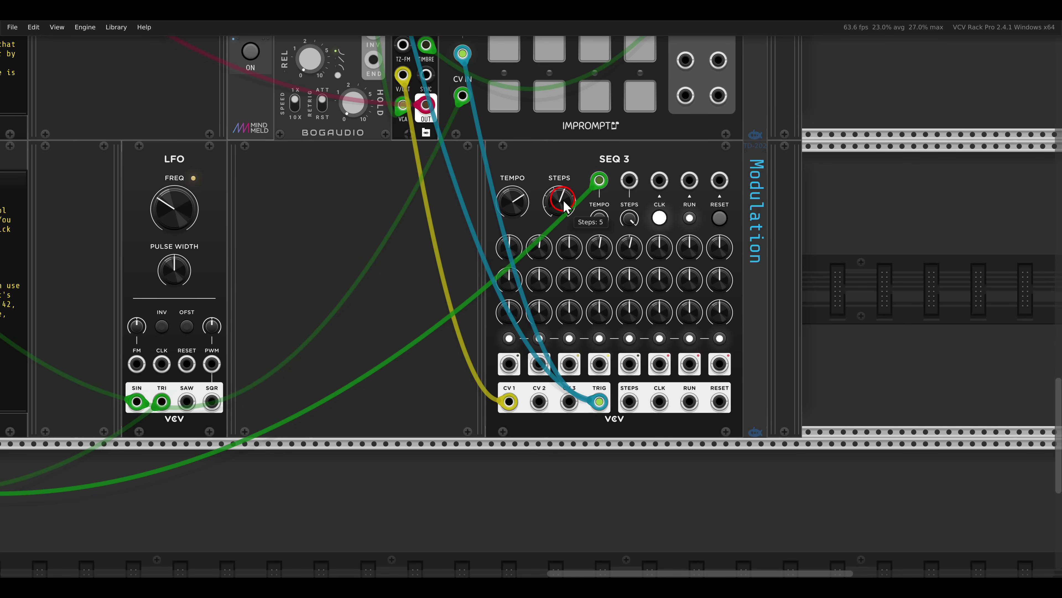
Compare the Dual Effector section on the Solar 42 reference image with the Plateau reverb in the patch's Mixer Section row
key("alt+Tab")
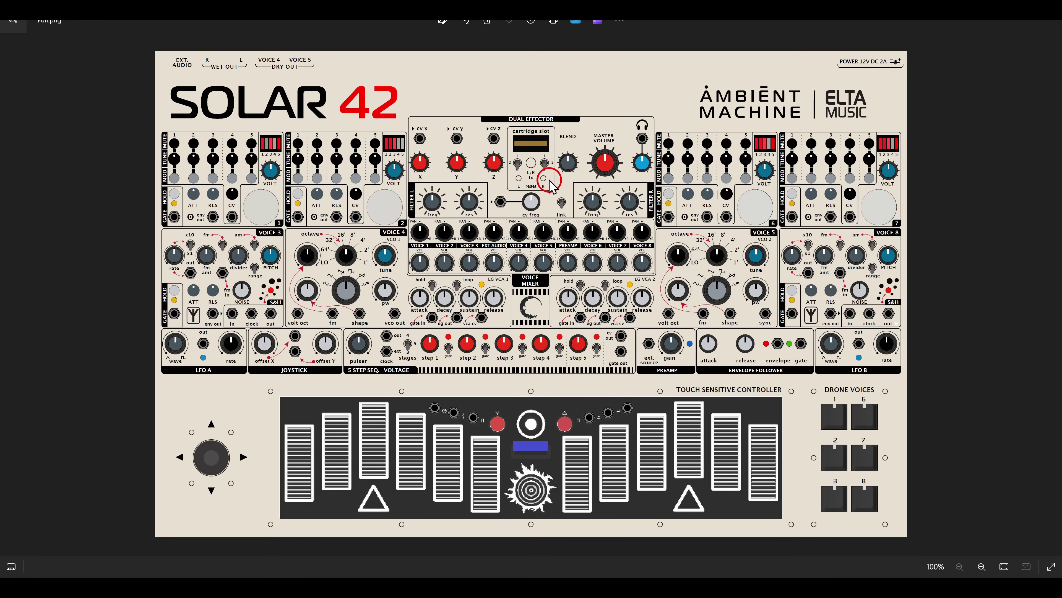
left_click_drag(430, 102, 604, 225)
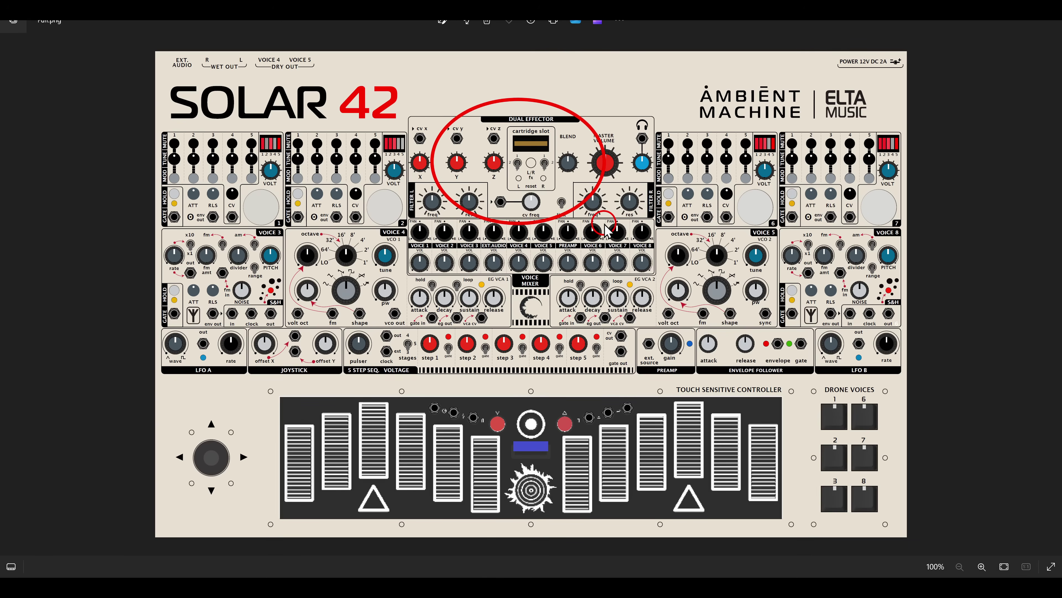
key("alt+Tab")
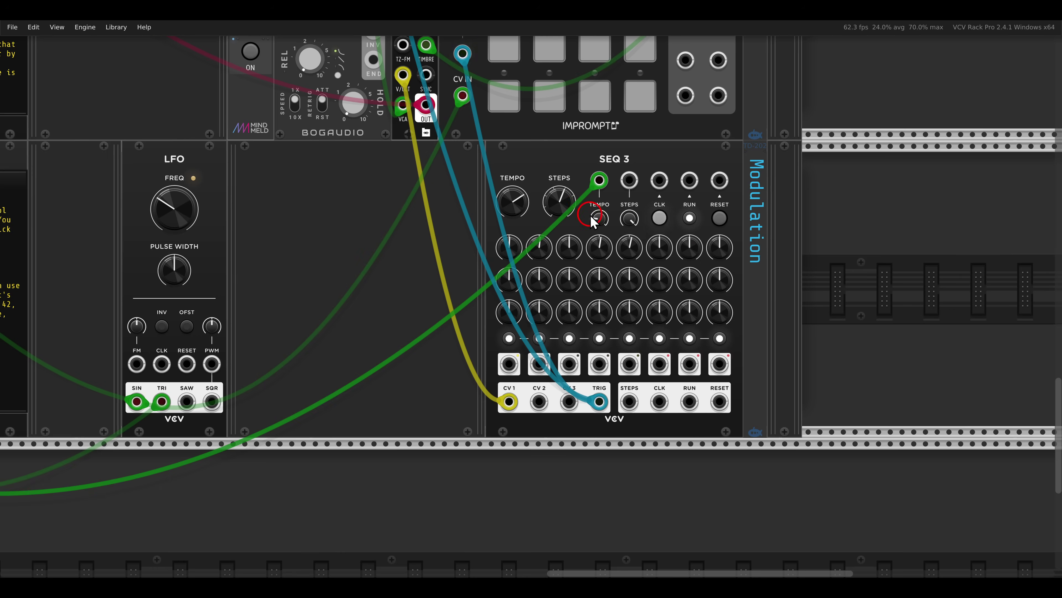
scroll(591, 214, "down", 6)
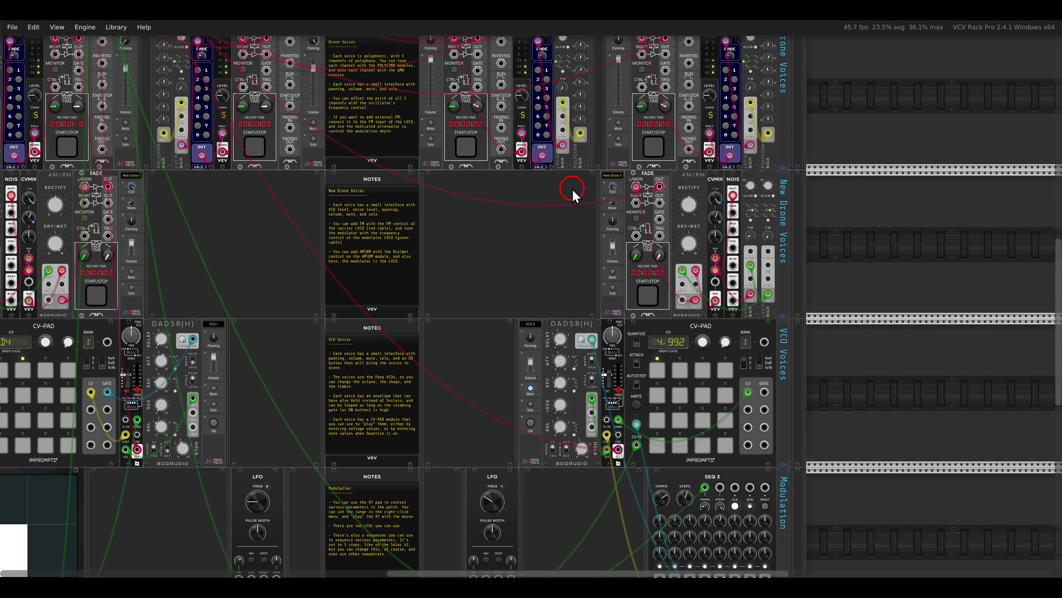
left_click_drag(572, 190, 592, 423)
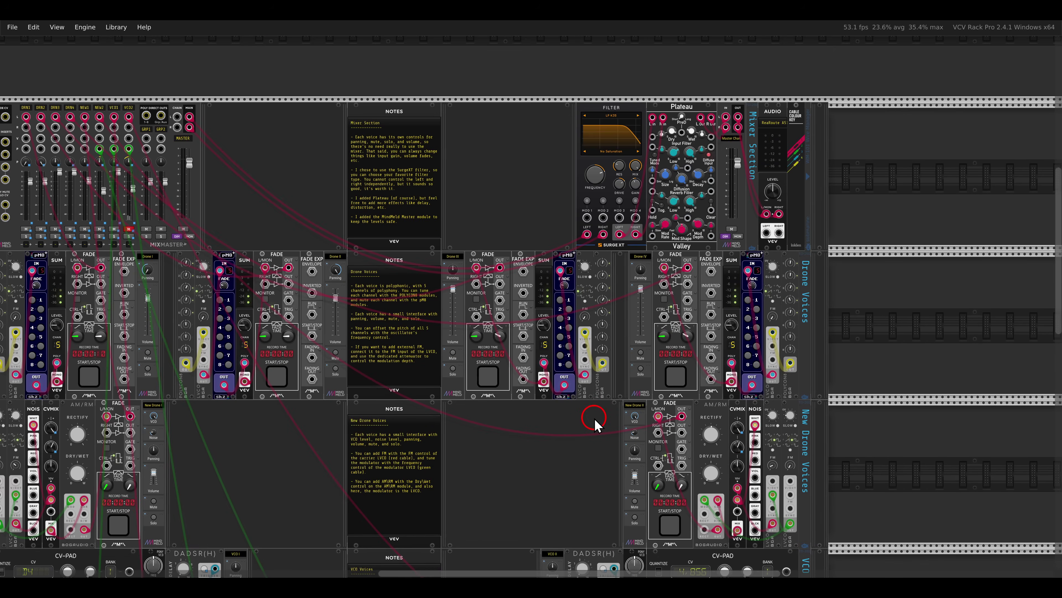
left_click_drag(653, 86, 711, 145)
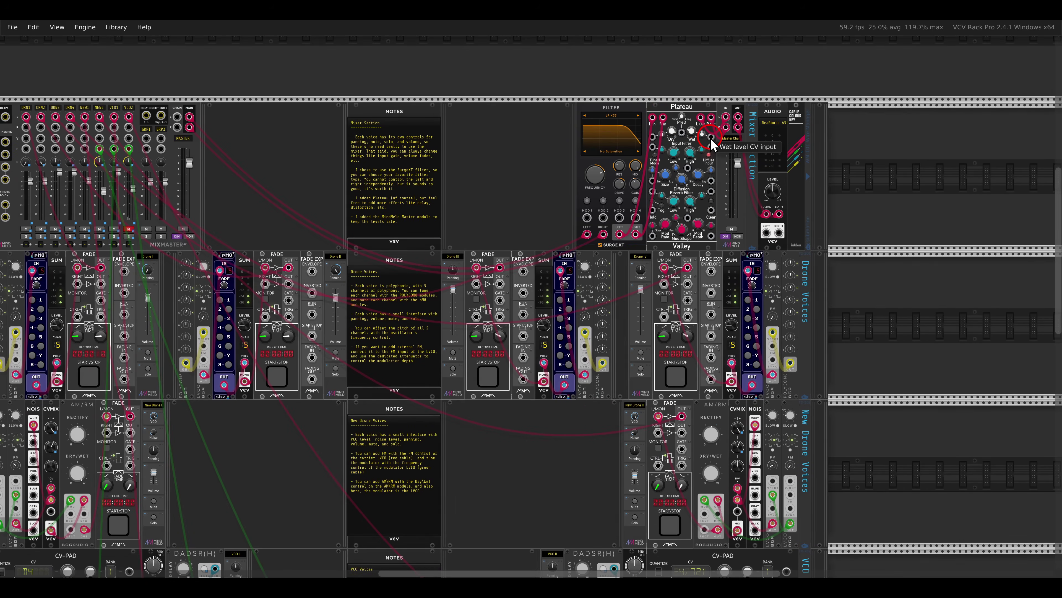
Compare the reference image's left and right filters with the Surge XT filter in the Mixer Section row, including its filter type selection
key("alt+Tab")
mouse_move(426, 187)
left_mouse_down()
mouse_move(401, 205)
mouse_move(422, 178)
left_mouse_up()
mouse_move(586, 174)
left_mouse_down()
mouse_move(571, 177)
mouse_move(656, 230)
left_mouse_up()
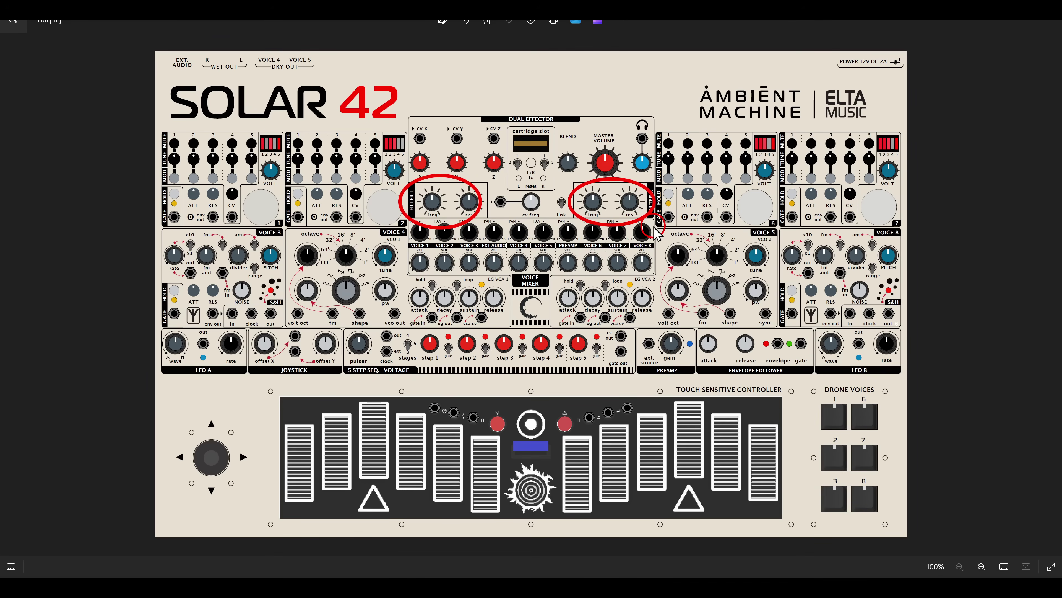
key("Escape")
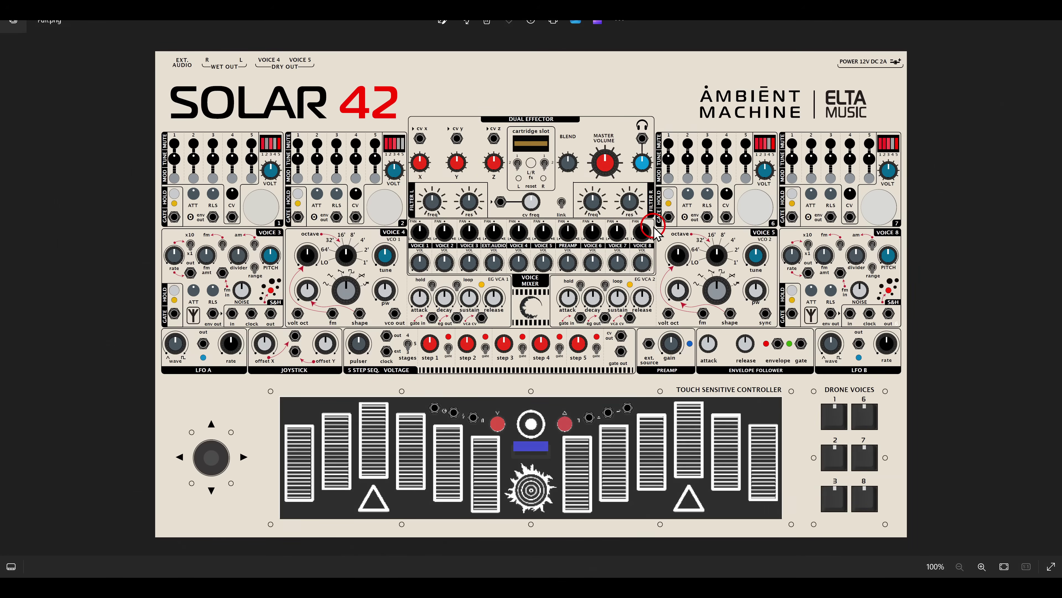
key("alt+Tab")
scroll(643, 119, "up", 6)
scroll(643, 118, "up", 3)
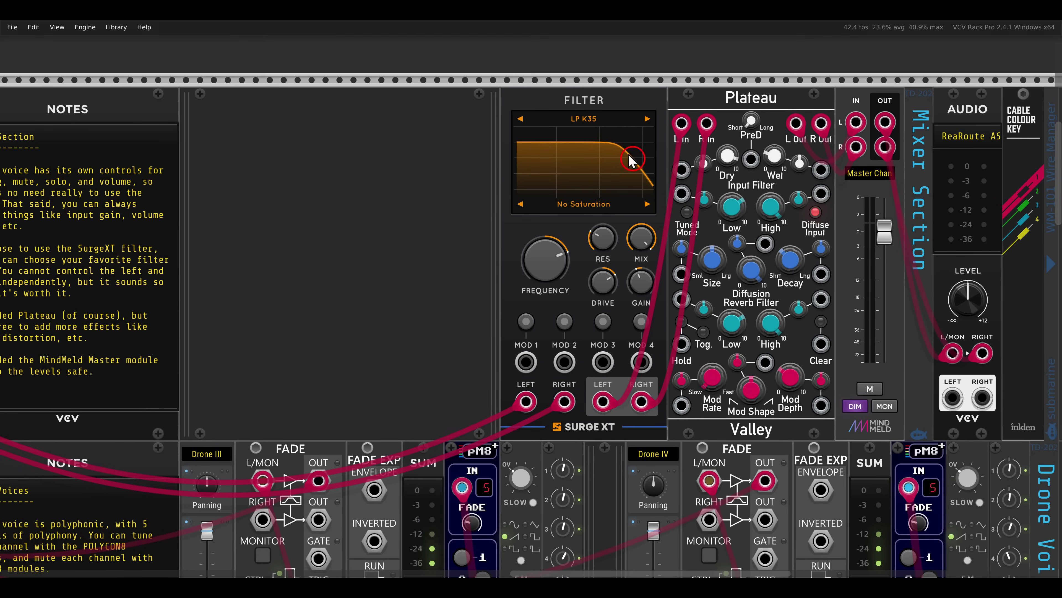
mouse_move(544, 73)
left_mouse_down()
mouse_move(529, 94)
mouse_move(623, 172)
left_mouse_up()
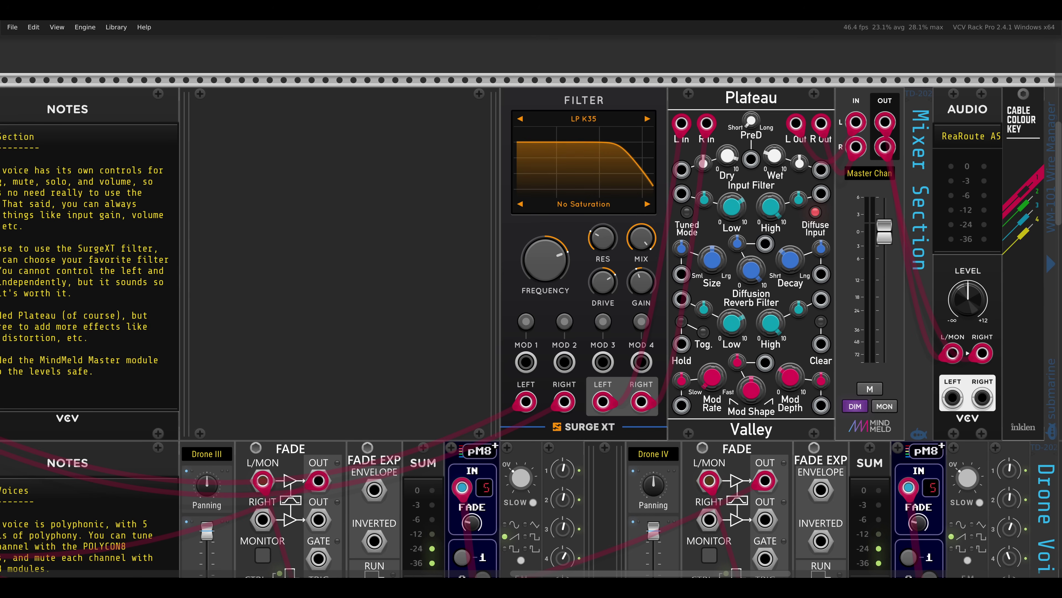
Review the POLYCON8 tuning knobs of the Drone I voice and start its Fade module so it plays
scroll(482, 268, "down", 8)
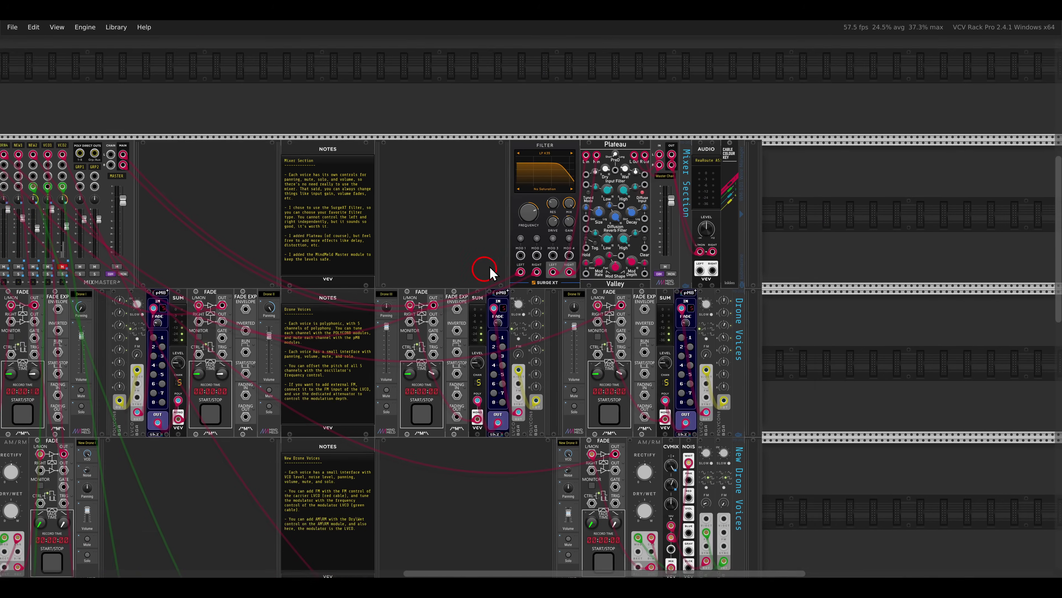
scroll(612, 131, "up", 8)
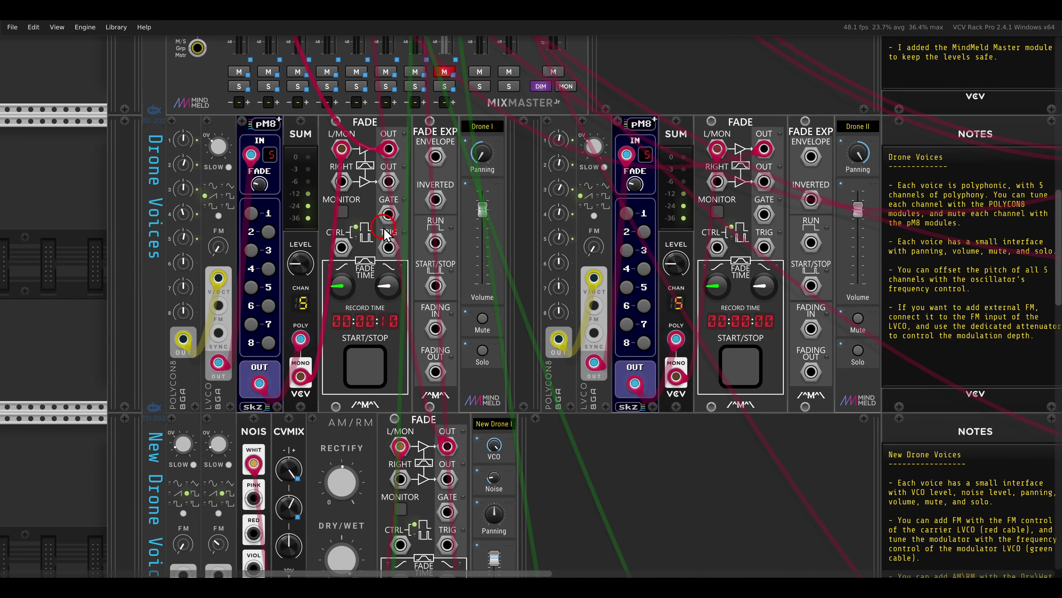
left_click_drag(383, 228, 430, 222)
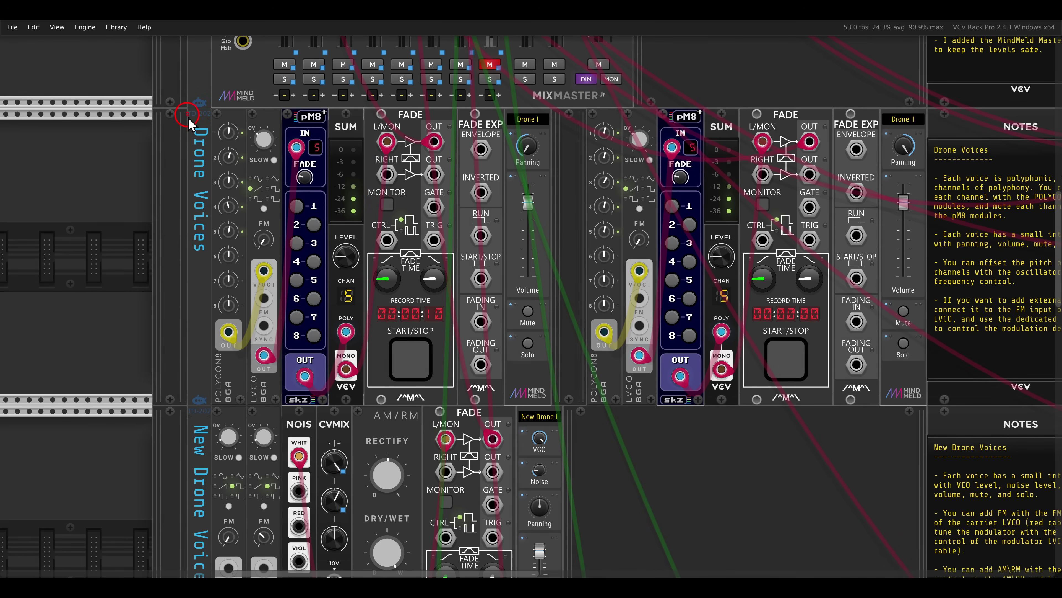
left_click_drag(217, 114, 256, 259)
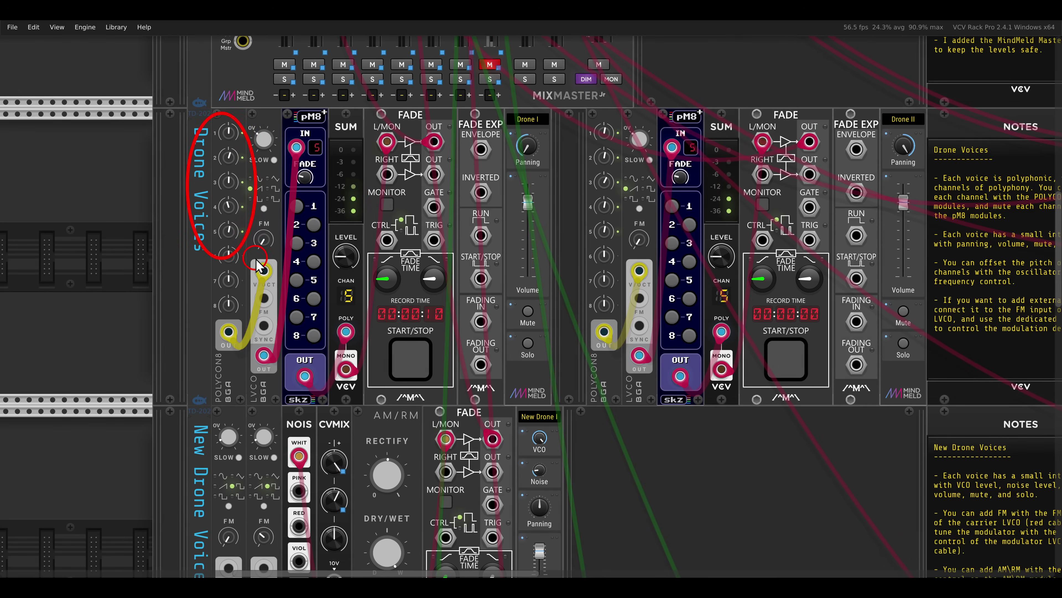
left_click(407, 359)
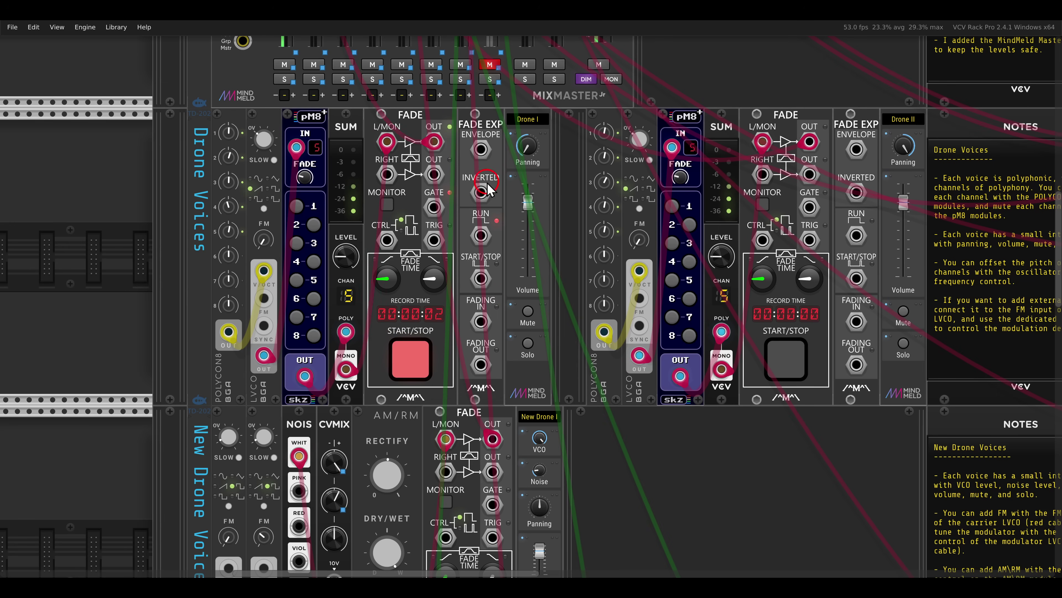
Check the Drone II voice's panning control and start its Fade module alongside Drone I
mouse_move(557, 184)
left_mouse_down()
mouse_move(529, 109)
mouse_move(572, 196)
left_mouse_up()
scroll(572, 196, "right", 5)
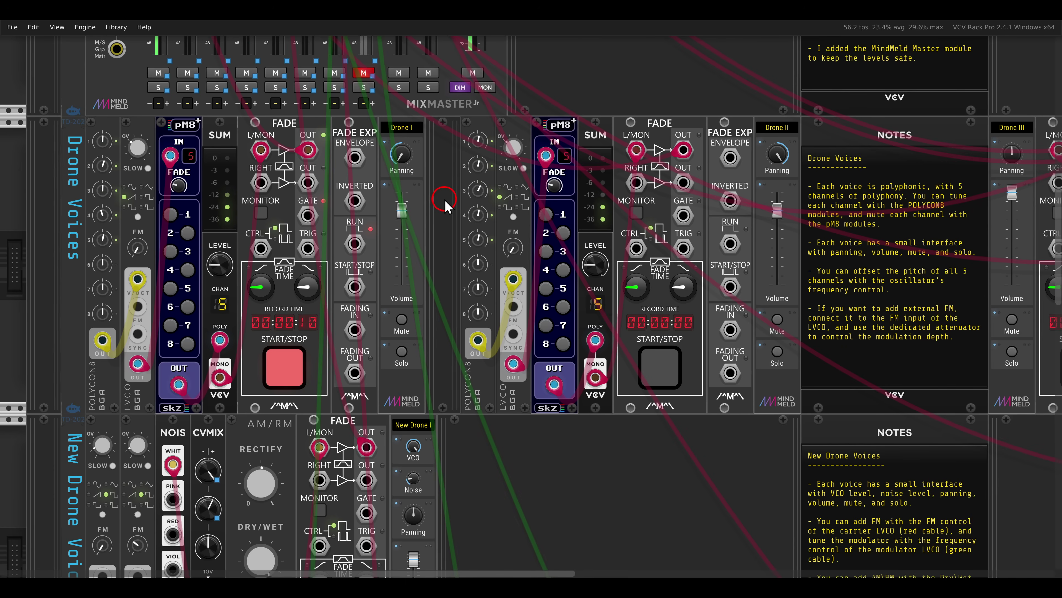
left_click_drag(752, 130, 804, 197)
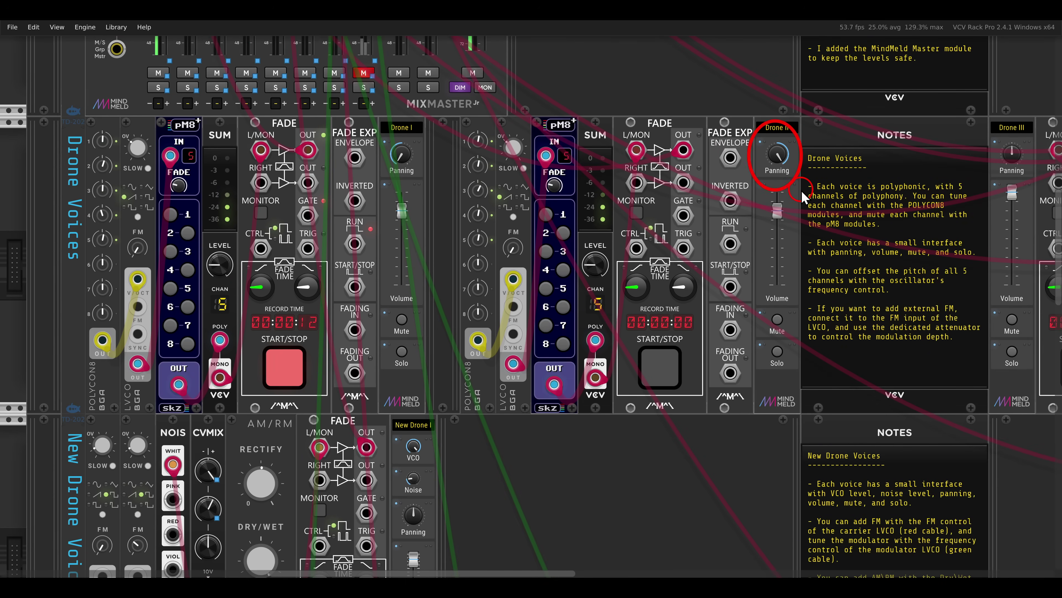
left_click(664, 364)
left_click(663, 367)
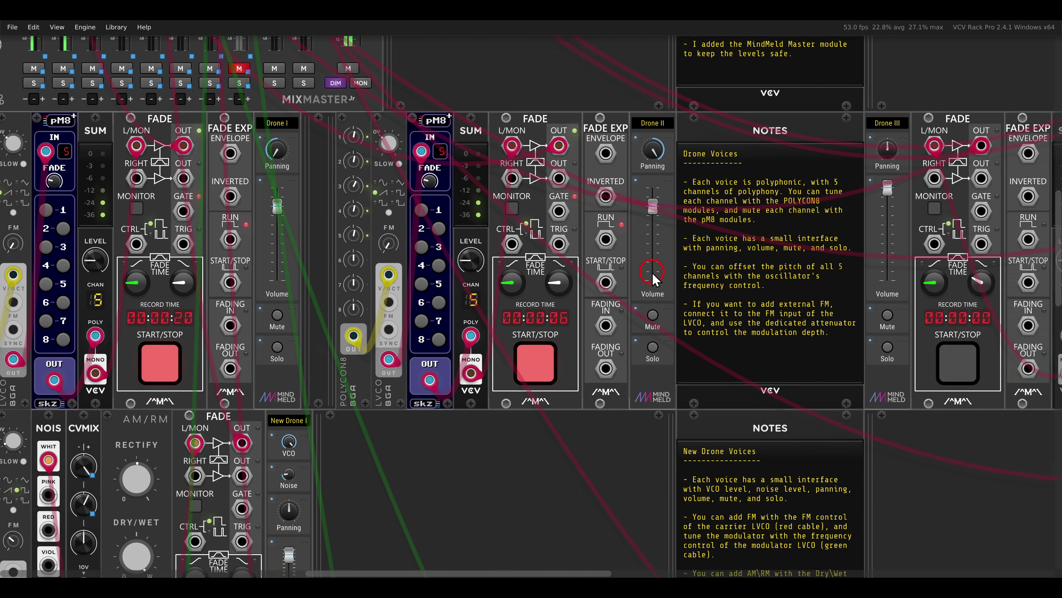
Audition the Drone III and Drone IV voices by starting and stopping each one's Fade module in turn
scroll(711, 289, "right", 10)
scroll(627, 280, "right", 4)
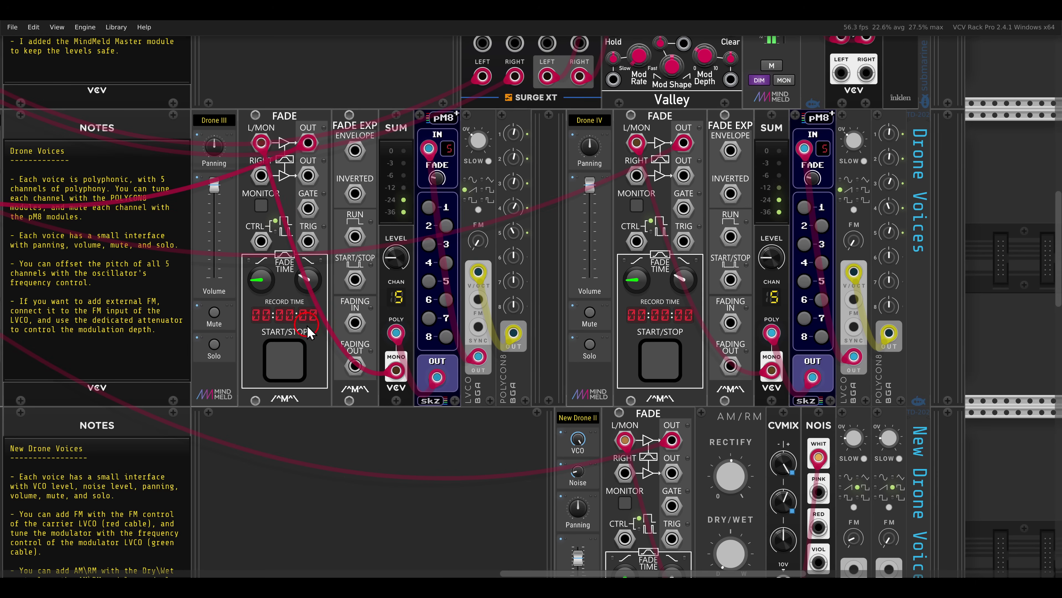
left_click(292, 357)
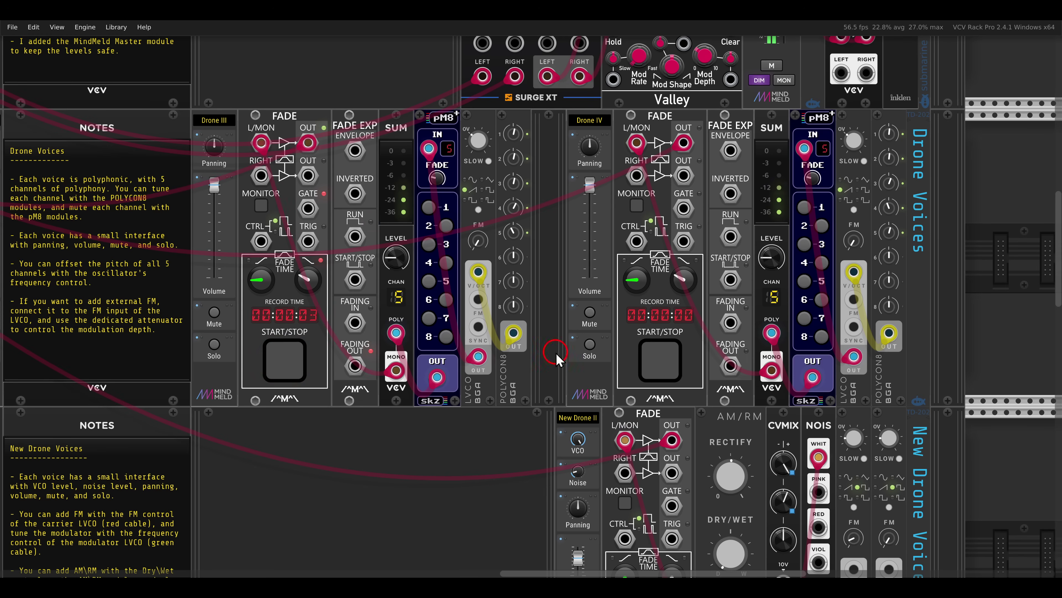
left_click(658, 364)
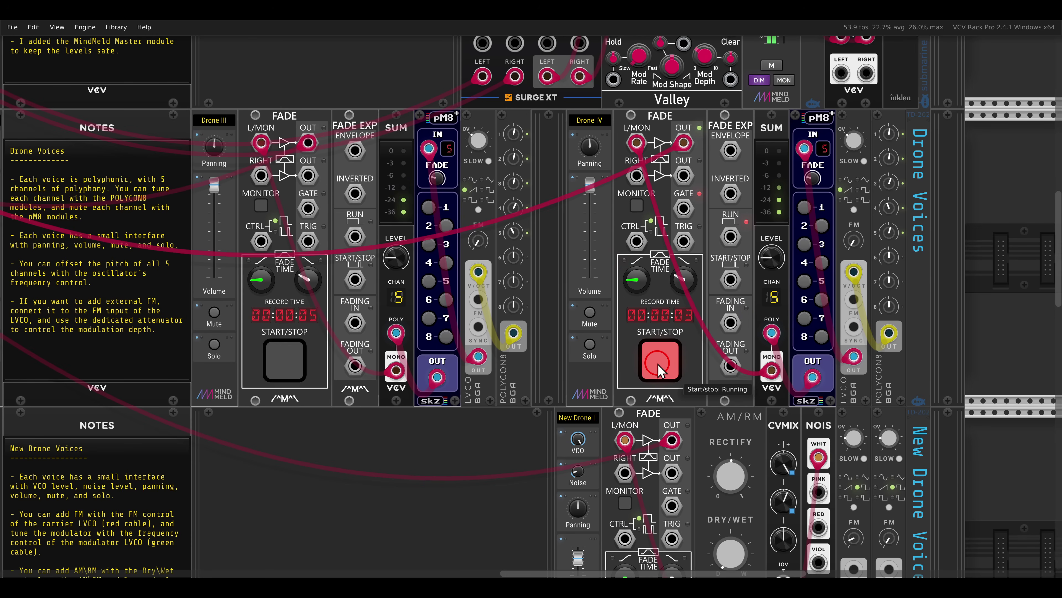
left_click(659, 363)
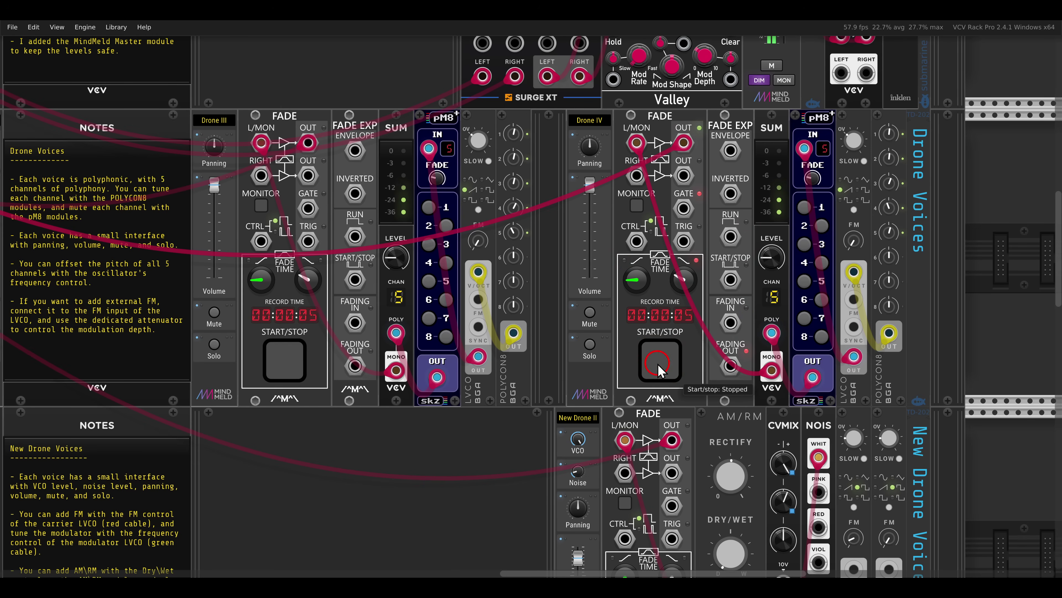
Start the New Drone I voice's Fade module in the New Drone Voices row
scroll(659, 371, "down", 5)
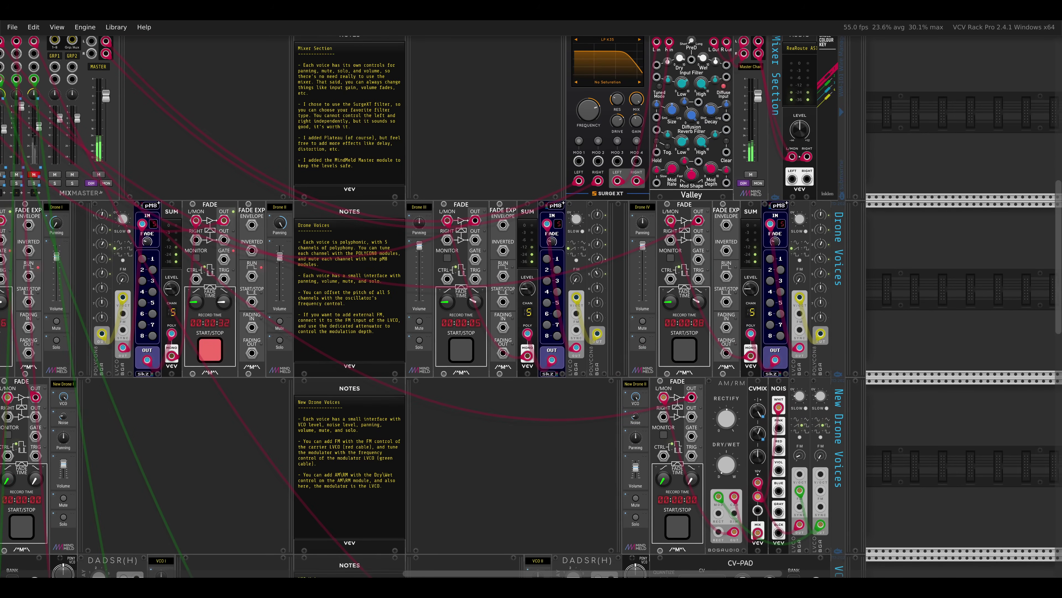
left_click_drag(531, 402, 1006, 234)
left_click_drag(434, 309, 423, 333)
scroll(426, 326, "up", 4)
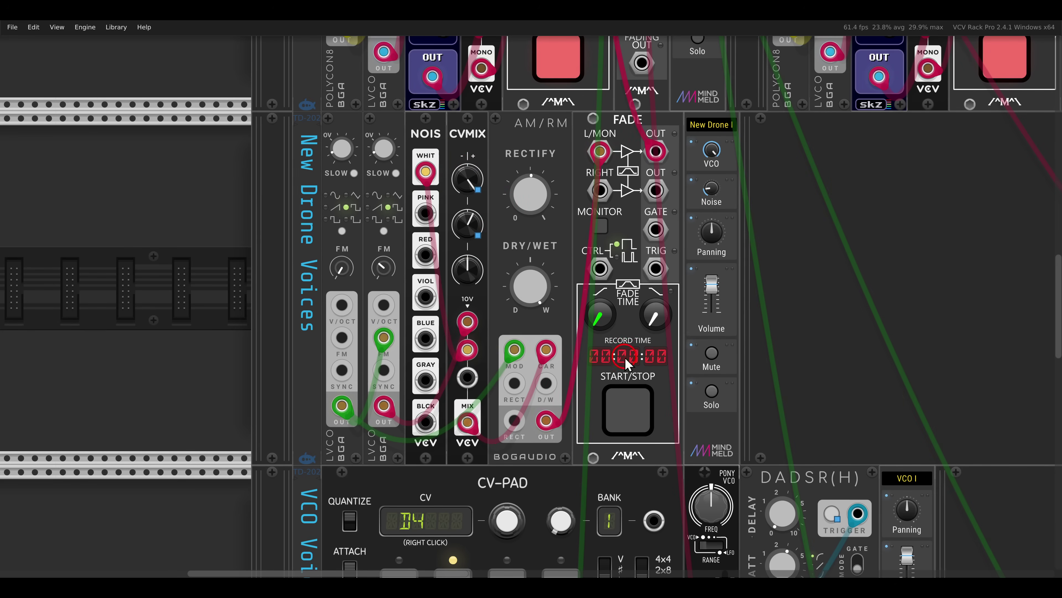
left_click(630, 427)
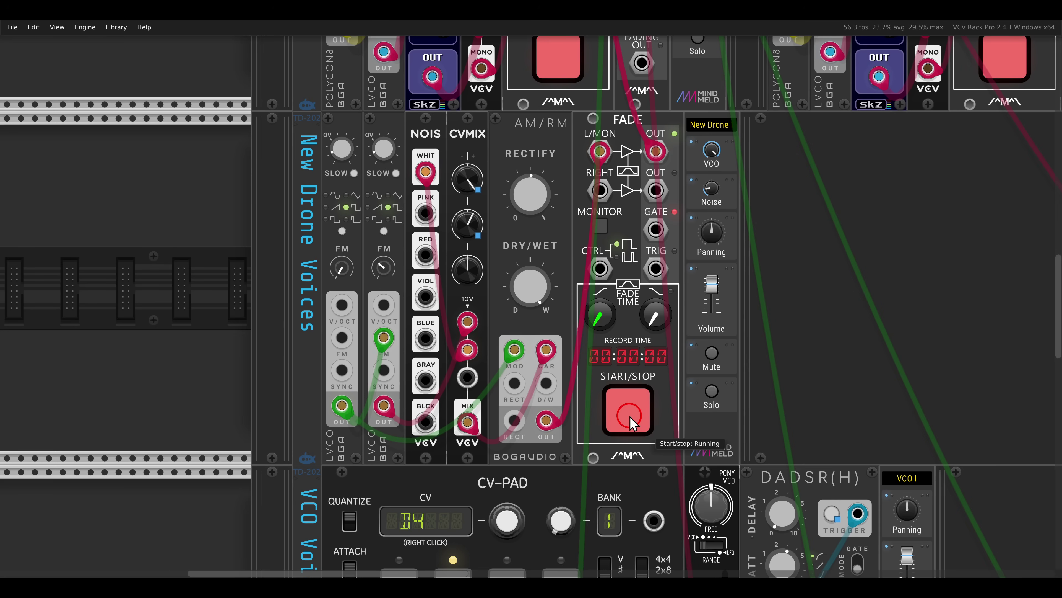
Start the New Drone II voice's Fade module at the other end of the New Drone Voices row
scroll(636, 332, "down", 3)
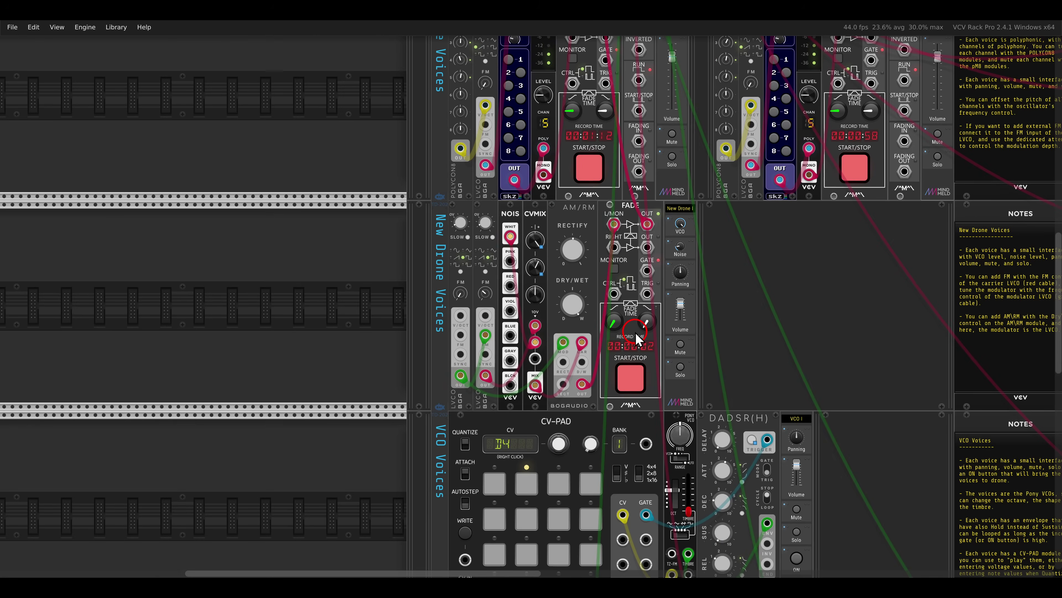
scroll(652, 301, "right", 5)
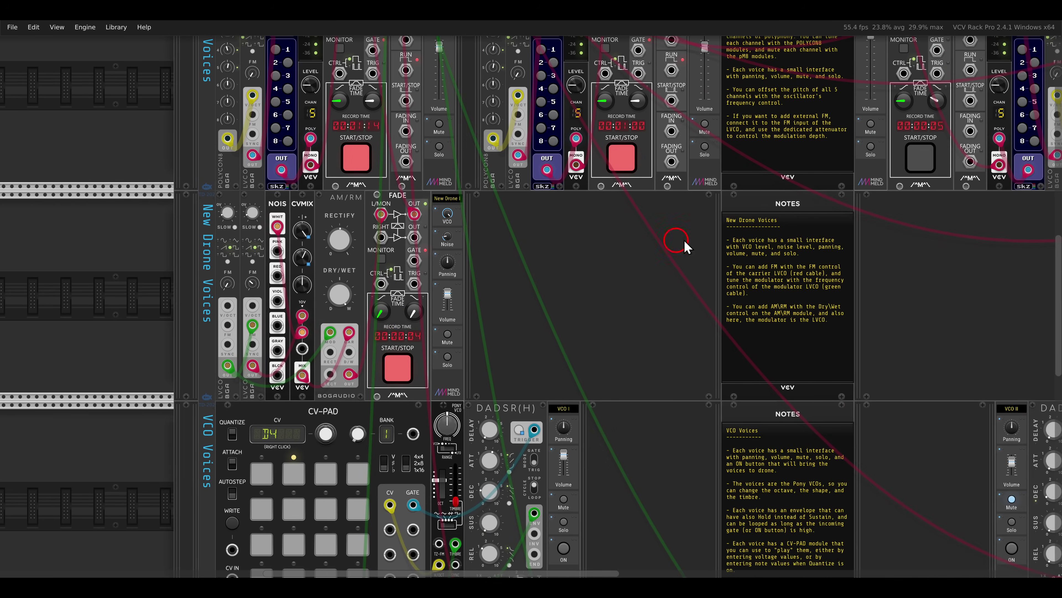
scroll(497, 209, "right", 10)
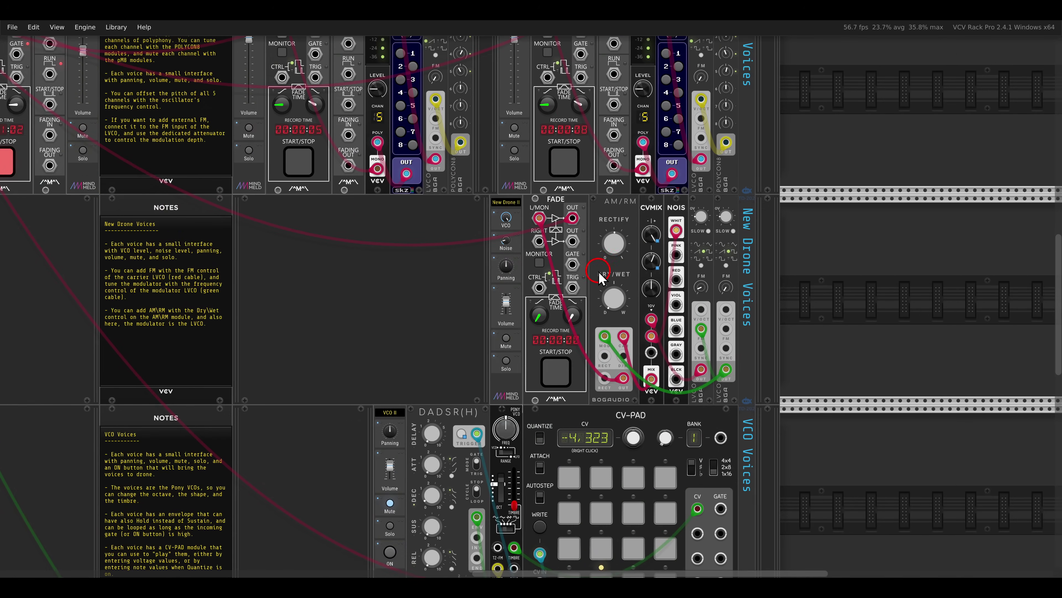
scroll(605, 280, "up", 3)
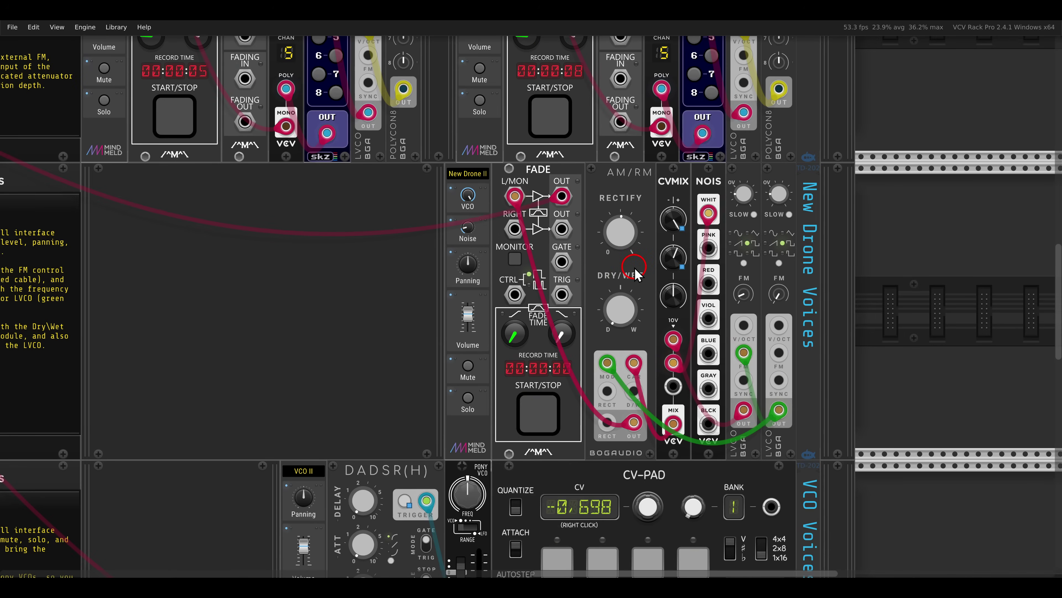
left_click(533, 406)
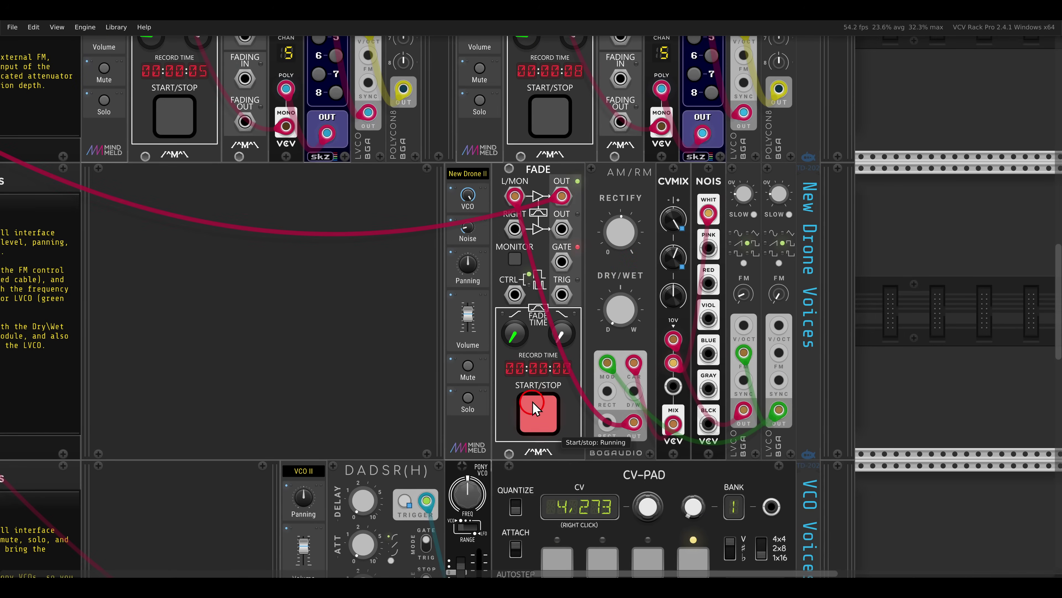
Look over the running voices, their MixMaster channels, the VCO Voices and Modulation rows, and the Surge XT filter's Frequency control
scroll(478, 229, "down", 5)
scroll(663, 243, "up", 3)
scroll(686, 245, "left", 4)
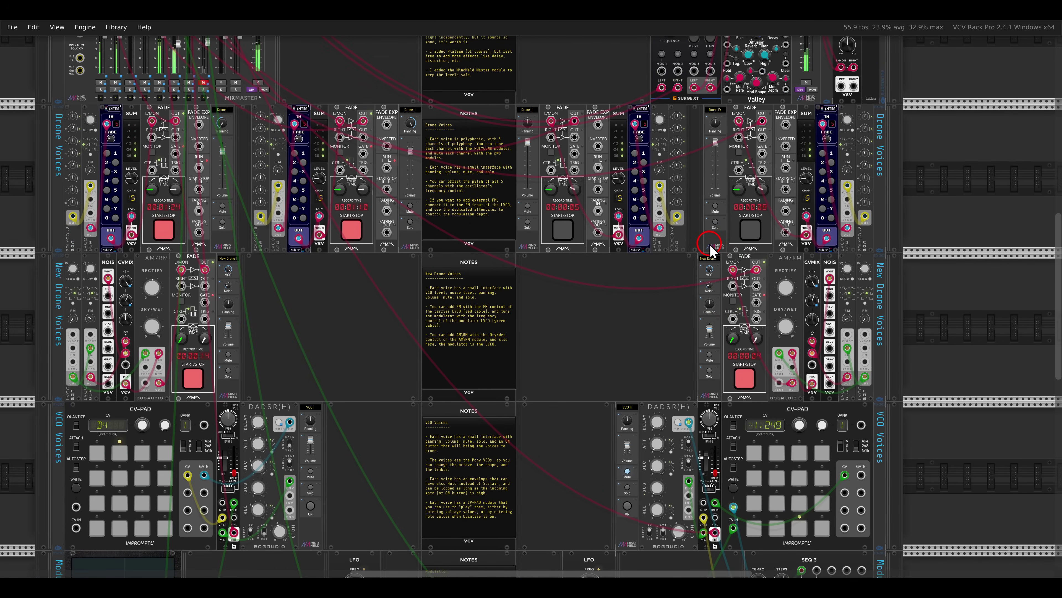
scroll(709, 244, "down", 2)
scroll(711, 244, "up", 3)
scroll(281, 105, "up", 5)
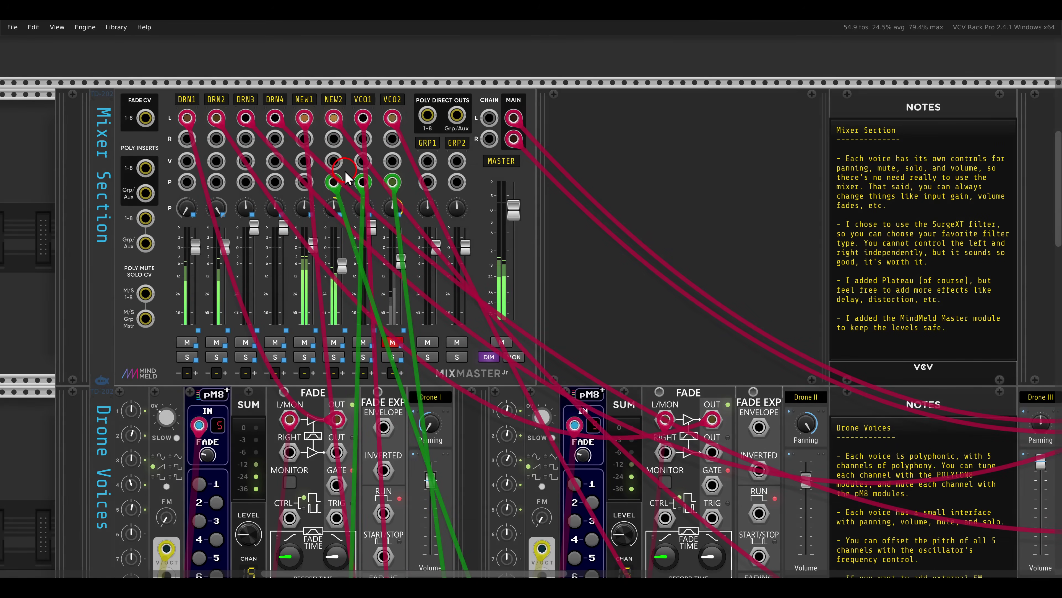
scroll(350, 178, "down", 4)
left_click_drag(581, 230, 480, 208)
scroll(480, 208, "down", 6)
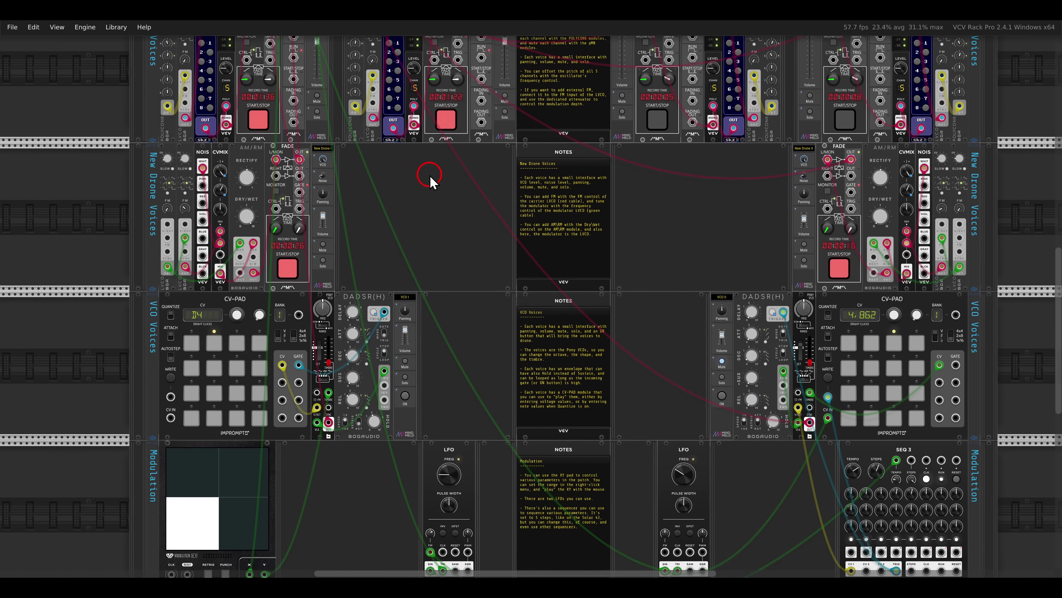
left_click_drag(431, 175, 467, 314)
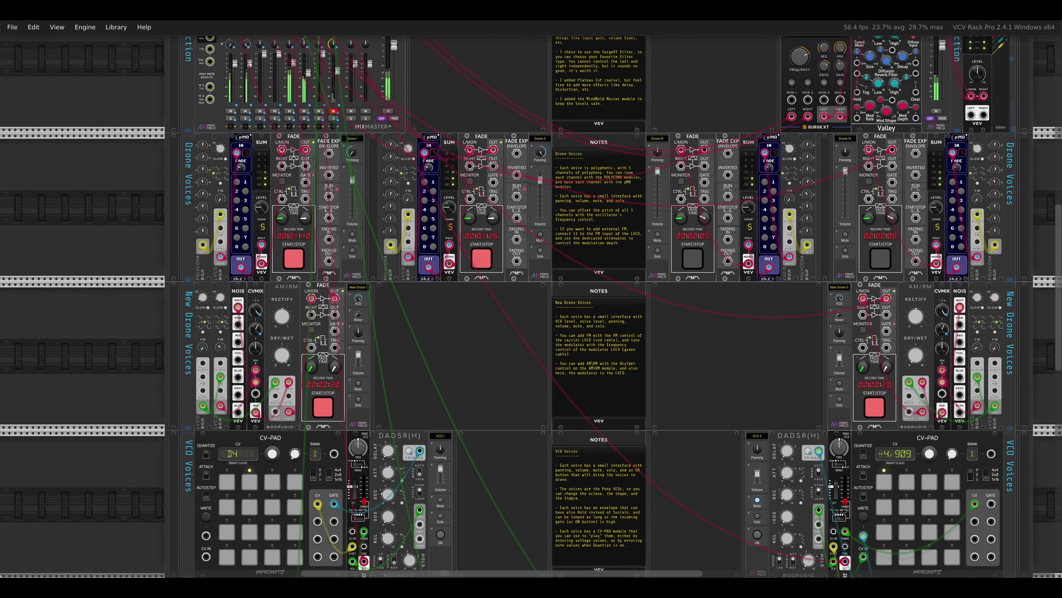
scroll(737, 171, "up", 3)
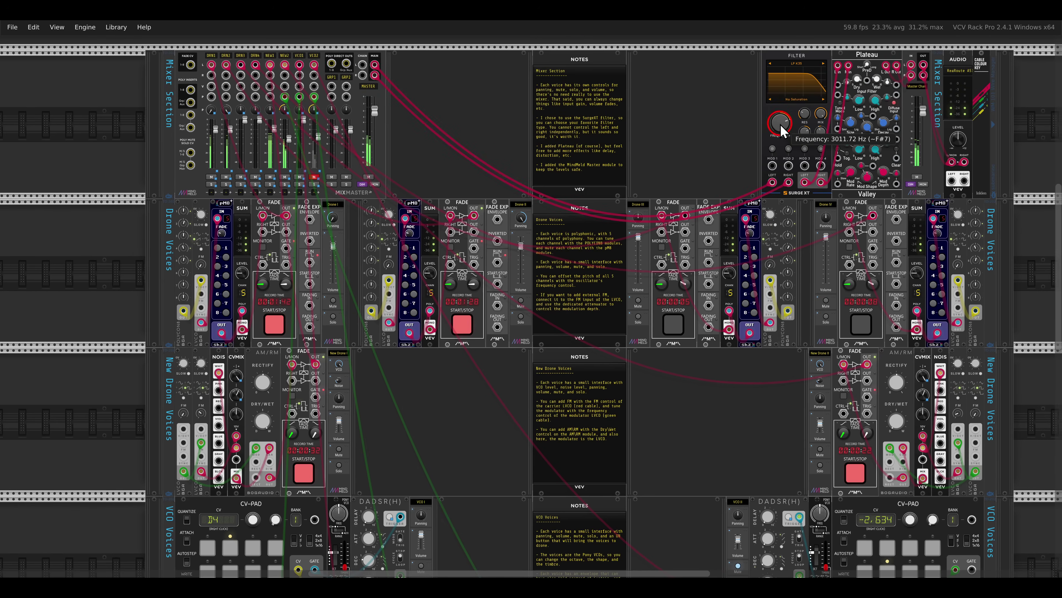
Sweep the Surge XT filter's Frequency while briefly starting and stopping the Fade modules of Drone IV and Drone III
left_click_drag(774, 120, 764, 73)
mouse_move(768, 110)
left_mouse_down()
mouse_move(779, 136)
mouse_move(769, 99)
left_mouse_up()
left_click(862, 324)
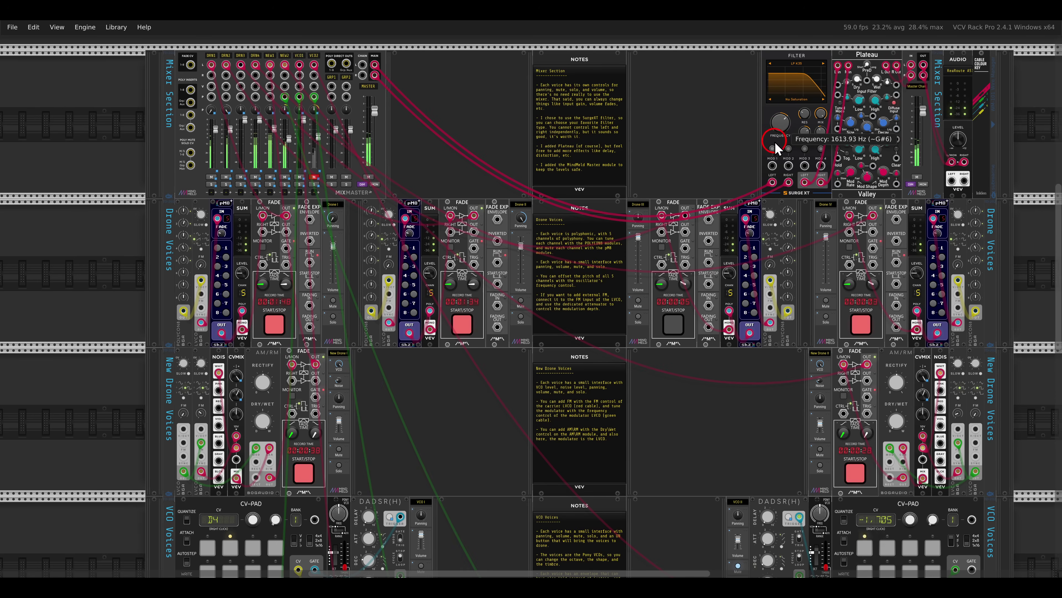
left_click(861, 324)
left_click(672, 324)
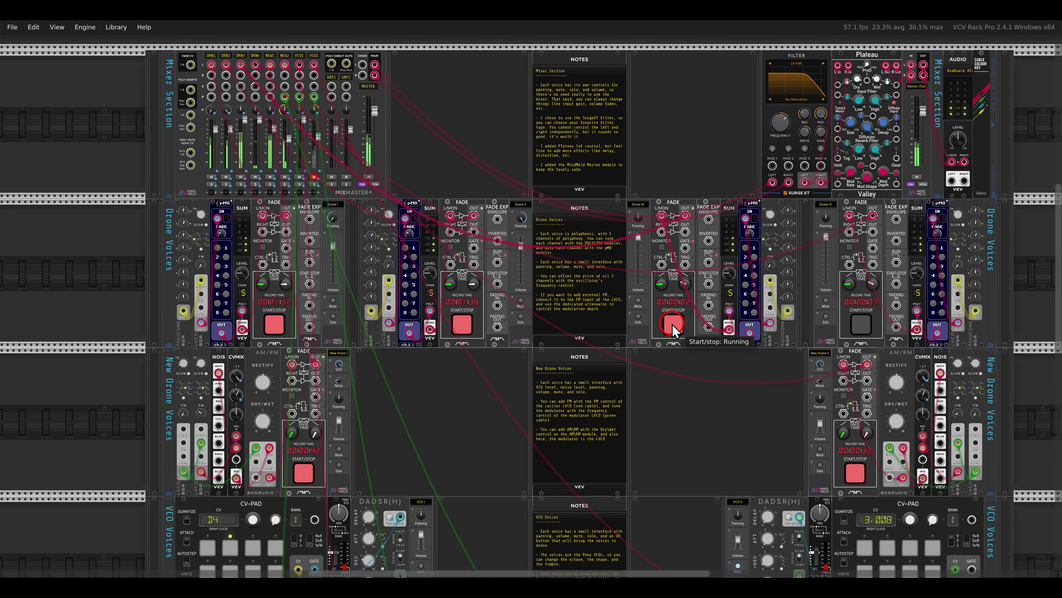
left_click(673, 326)
Nudge the XY pad's point near its centre and switch the VCO I voice ON so that it drones
left_click_drag(506, 415, 752, 130)
scroll(563, 256, "up", 3)
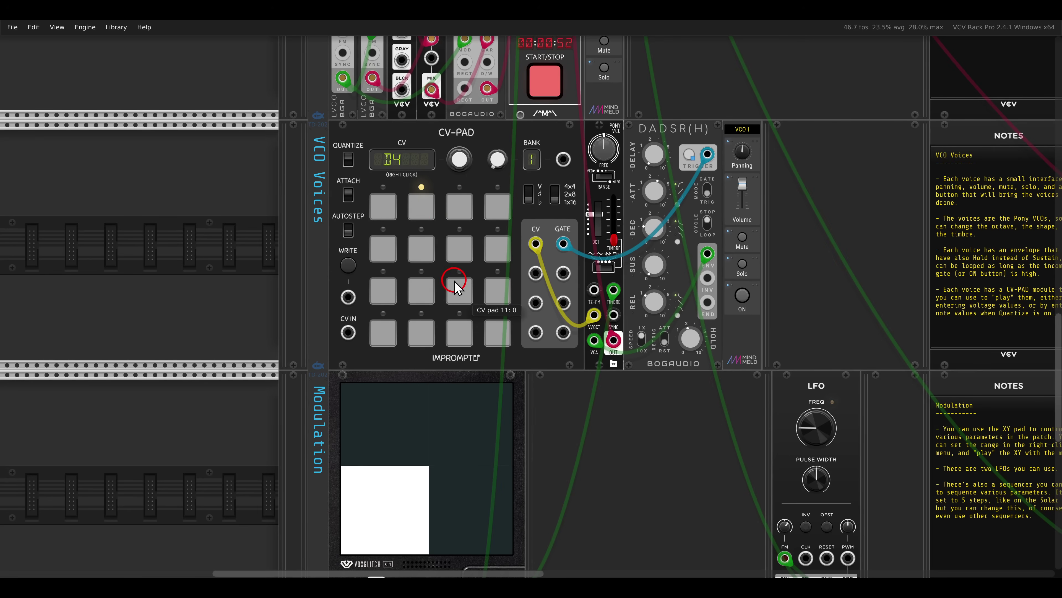
scroll(458, 288, "down", 2)
mouse_move(418, 417)
left_mouse_down()
mouse_move(360, 419)
mouse_move(460, 422)
mouse_move(399, 424)
mouse_move(422, 392)
mouse_move(431, 466)
mouse_move(429, 367)
mouse_move(441, 434)
mouse_move(422, 414)
left_mouse_up()
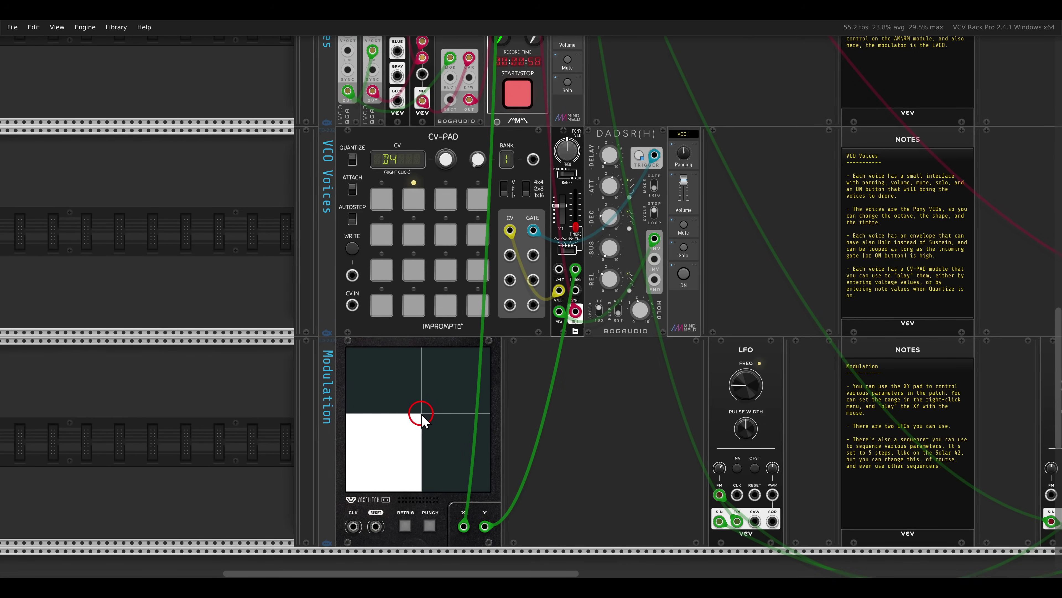
scroll(617, 275, "up", 2)
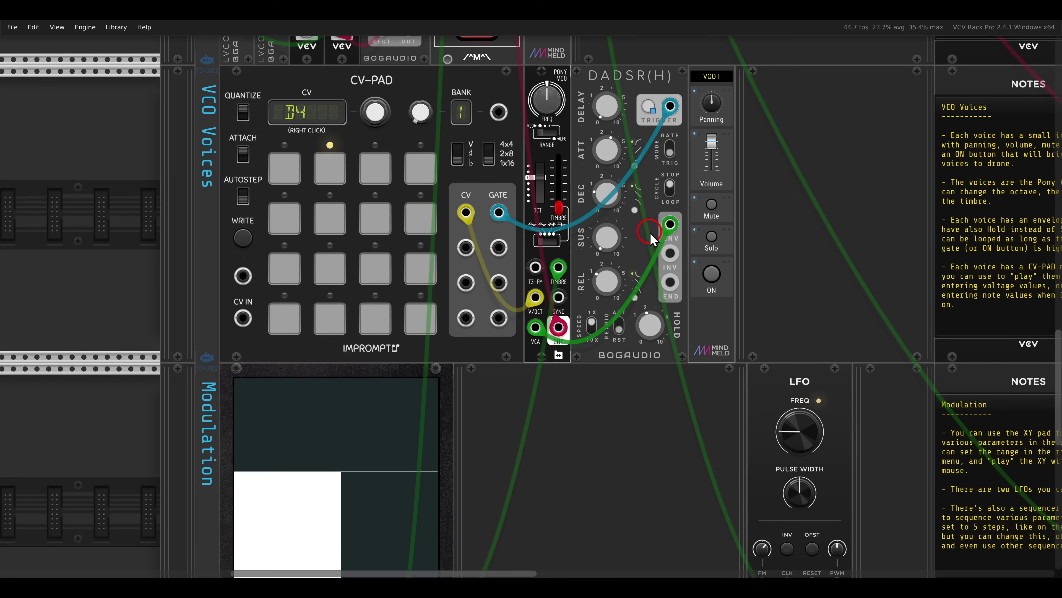
scroll(650, 238, "up", 2)
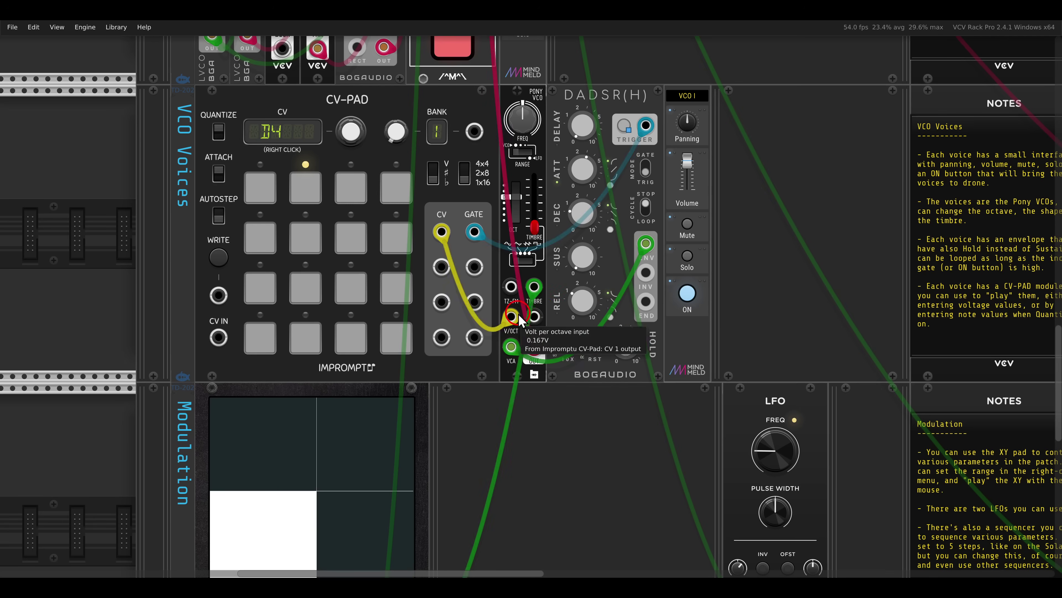
Play a series of notes on VCO I's CV-PAD, ending on A4, and shift the XY pad's point to modulate the patch
left_click(351, 193)
left_click(387, 197)
left_click(313, 190)
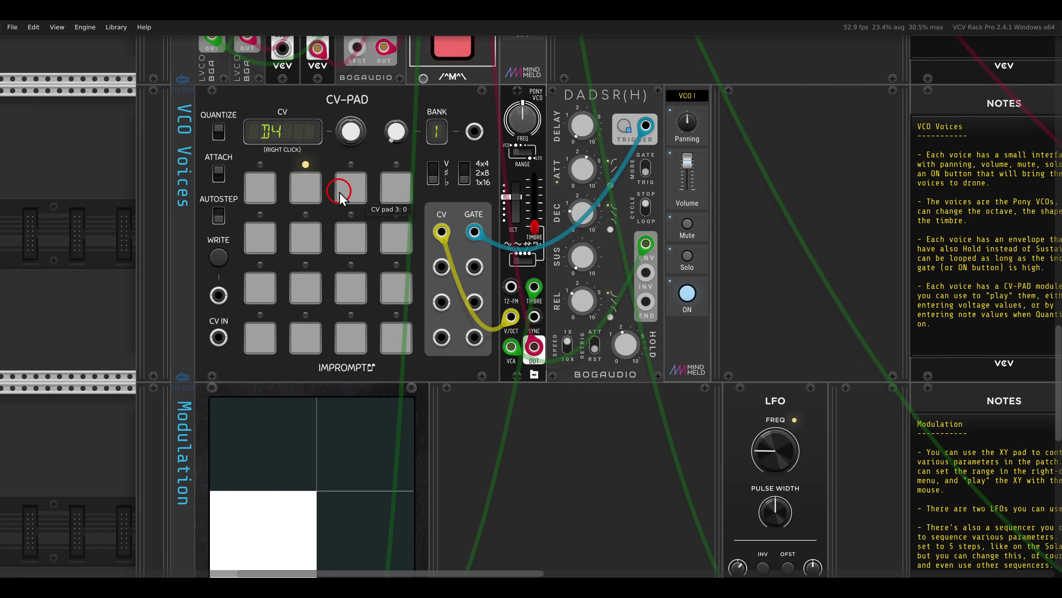
mouse_move(309, 455)
left_mouse_down()
mouse_move(258, 421)
mouse_move(344, 415)
mouse_move(326, 447)
mouse_move(368, 477)
mouse_move(309, 472)
left_mouse_up()
left_click(254, 200)
left_click(346, 190)
scroll(345, 423, "up", 1)
left_click(313, 220)
left_click(306, 265)
Check the running voices in the Mixer Section and the Surge XT filter's Frequency control
scroll(309, 472, "down", 5)
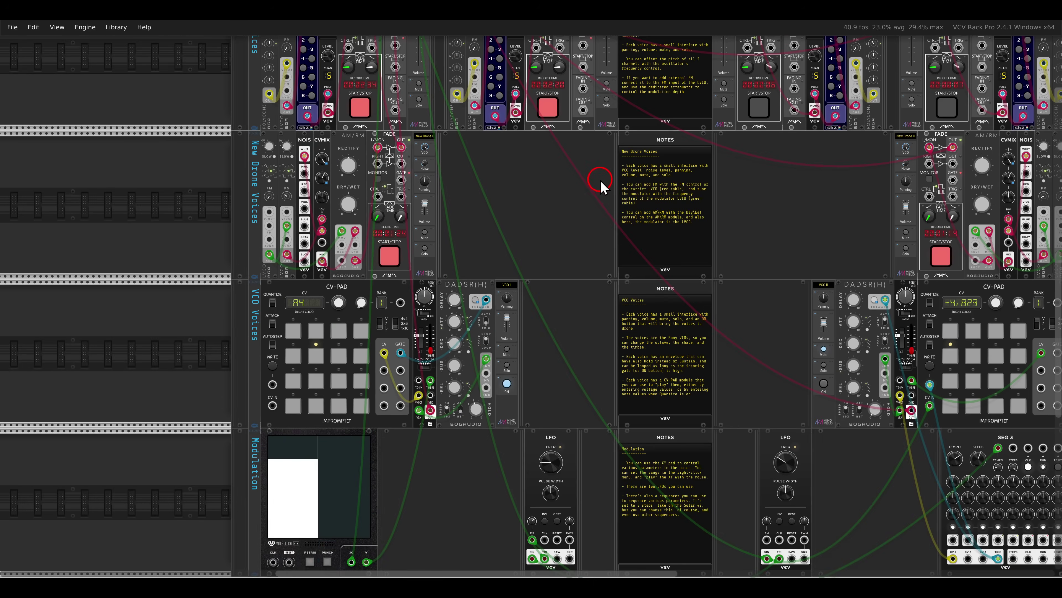
scroll(600, 181, "up", 4)
mouse_move(694, 105)
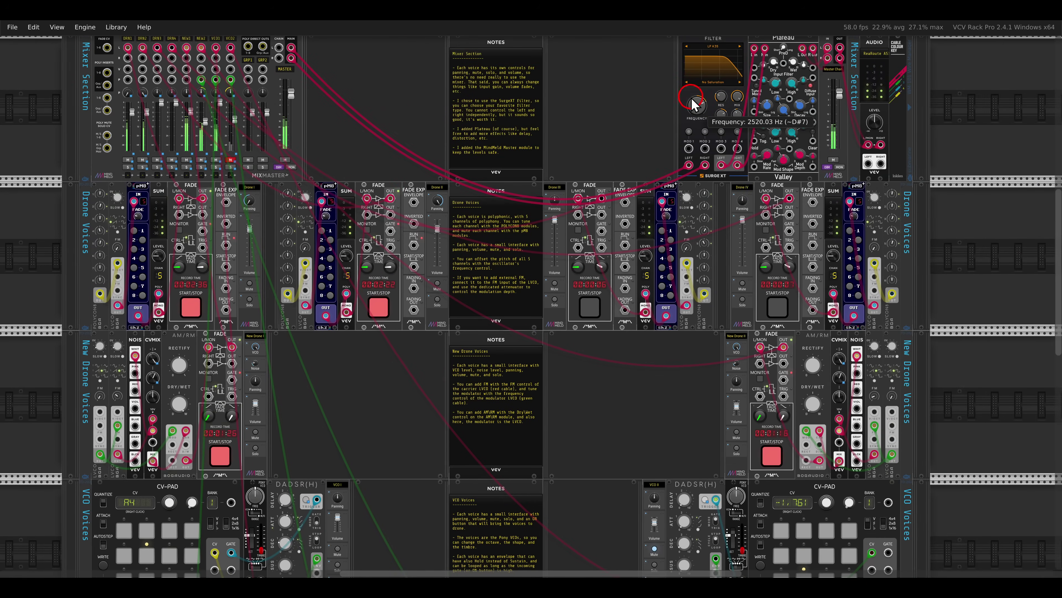
left_click_drag(379, 392, 571, 173)
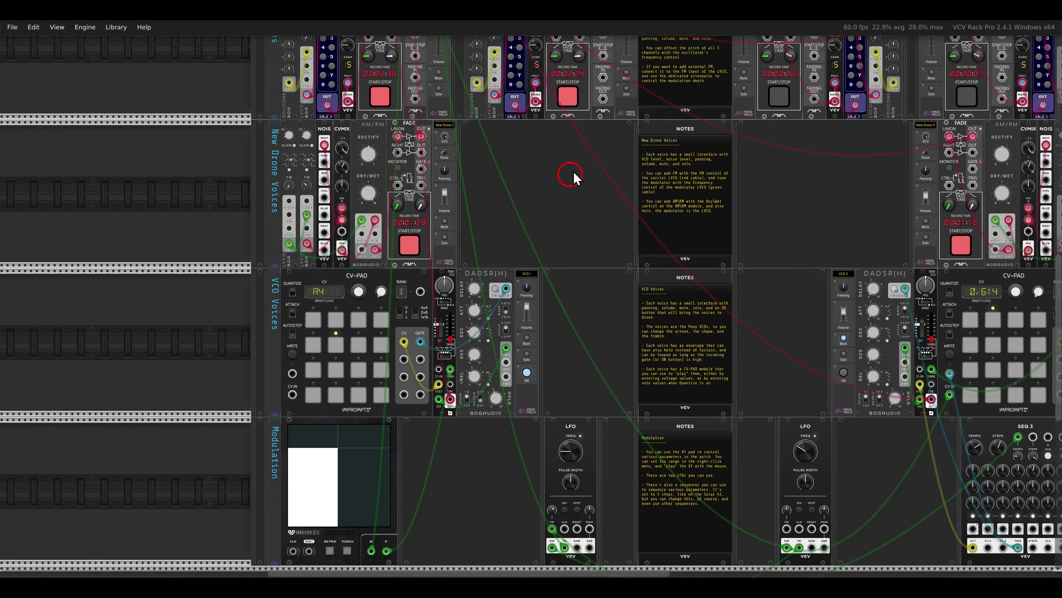
scroll(399, 418, "down", 2)
scroll(399, 419, "up", 3)
Continue the VCO I melody with the second-row CV-PAD notes, including G4 and A4, while moving the XY pad's point around
mouse_move(408, 308)
left_mouse_down()
mouse_move(457, 275)
mouse_move(471, 358)
mouse_move(373, 273)
mouse_move(344, 339)
mouse_move(428, 305)
mouse_move(495, 339)
mouse_move(343, 304)
mouse_move(419, 288)
left_mouse_up()
scroll(410, 230, "up", 3)
left_click(368, 183)
left_click(398, 403)
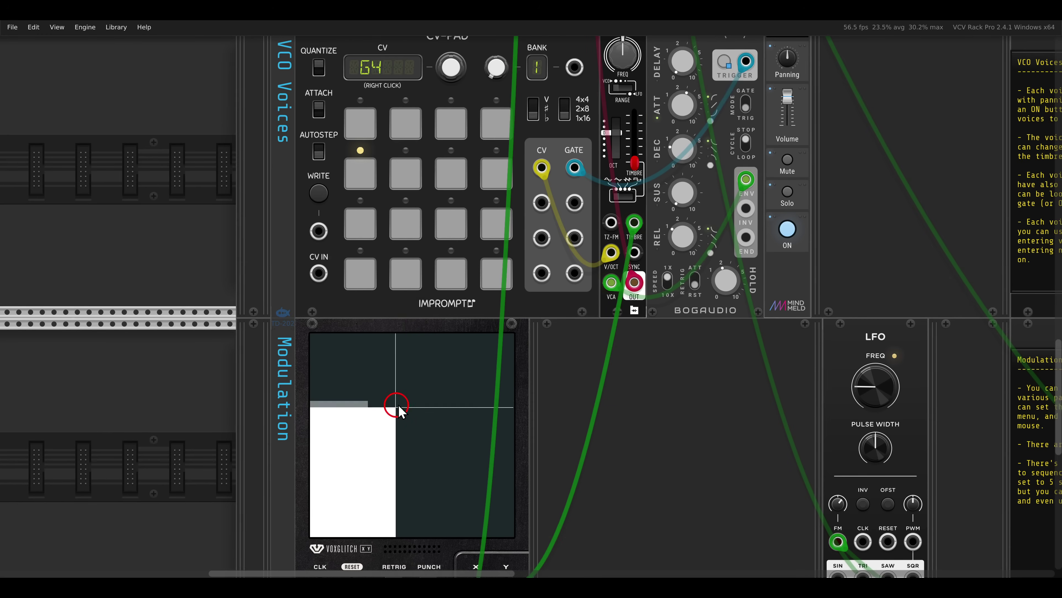
left_click(439, 179)
mouse_move(424, 343)
left_mouse_down()
mouse_move(427, 363)
mouse_move(495, 349)
mouse_move(458, 429)
mouse_move(406, 448)
mouse_move(349, 416)
mouse_move(398, 336)
mouse_move(422, 417)
mouse_move(418, 474)
mouse_move(438, 462)
left_mouse_up()
left_click(407, 175)
Examine the VCO II voice, its externally driven CV-PAD and the SEQ 3 and LFO modules that modulate it
scroll(493, 277, "down", 5)
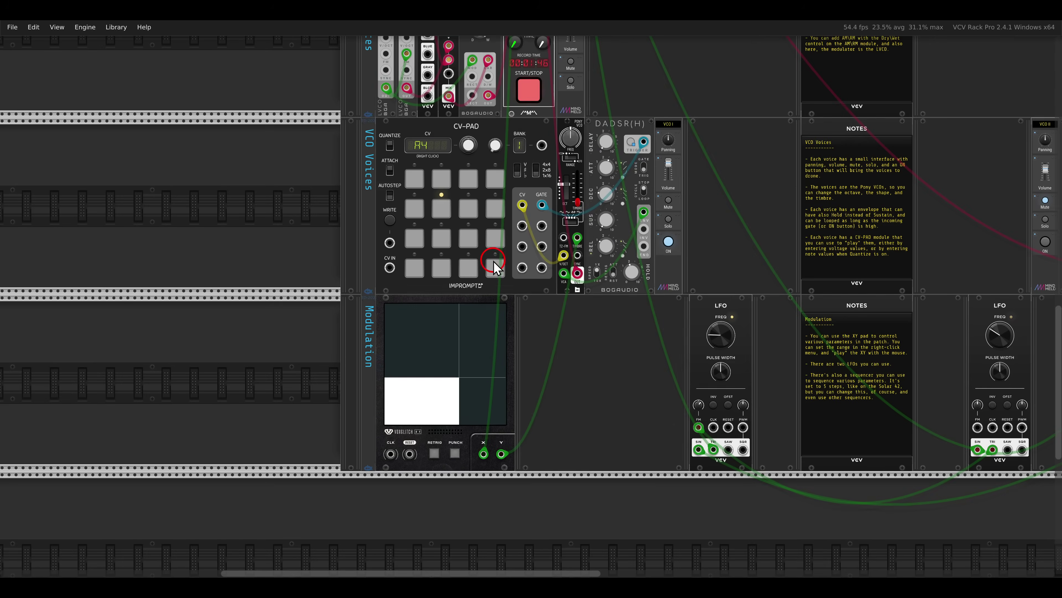
scroll(493, 268, "up", 2)
scroll(712, 259, "down", 5)
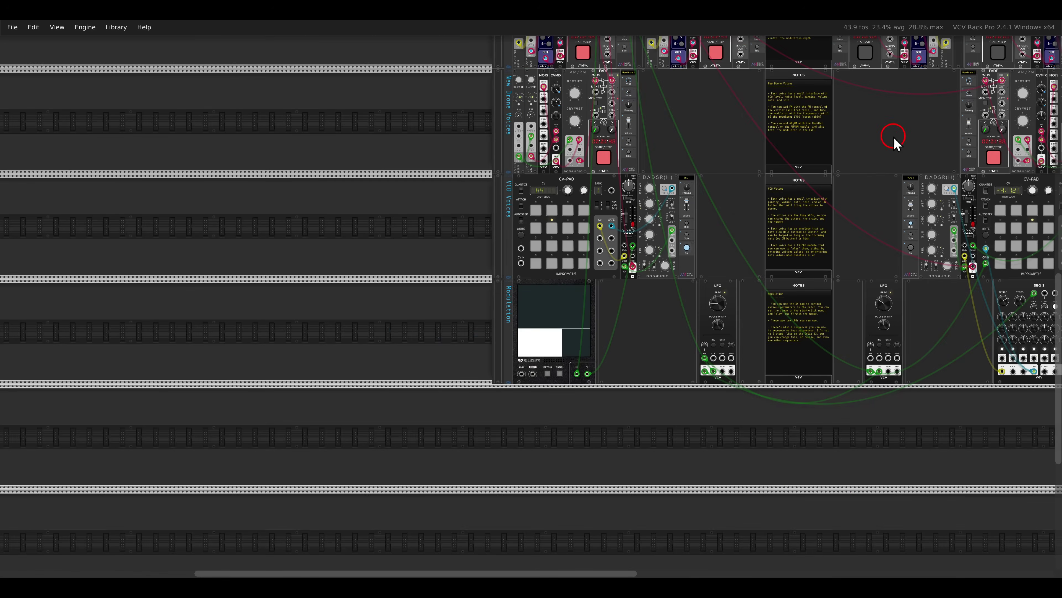
scroll(488, 455, "up", 2)
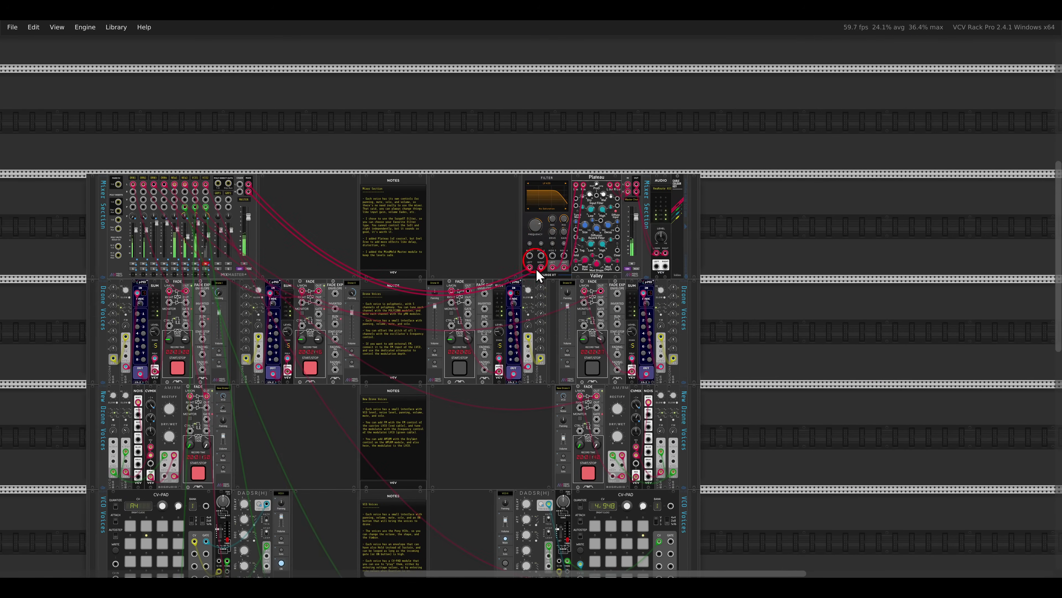
scroll(536, 289, "down", 3)
scroll(550, 321, "up", 4)
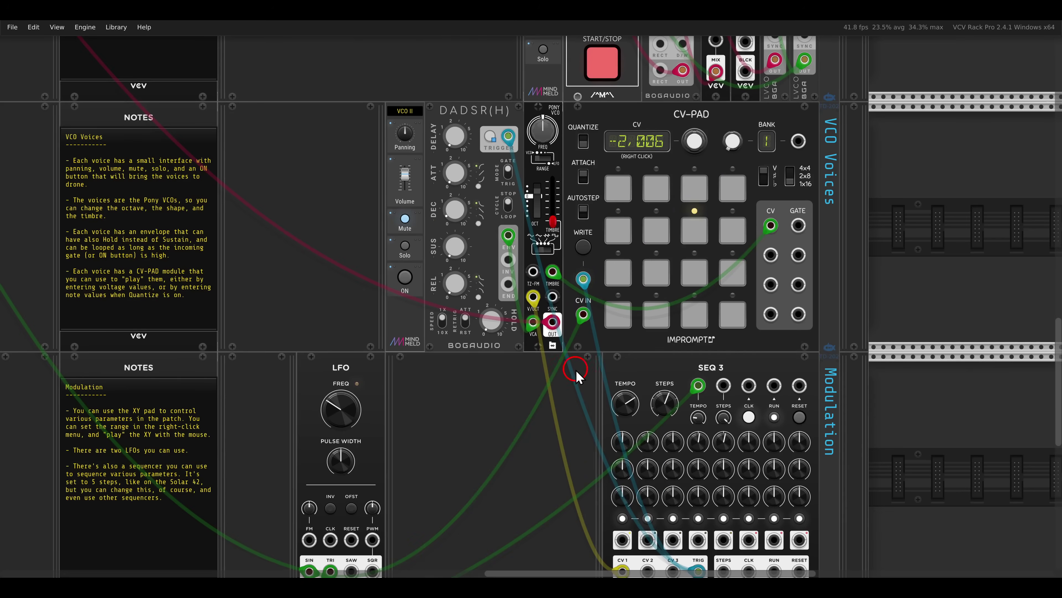
scroll(572, 412, "down", 4)
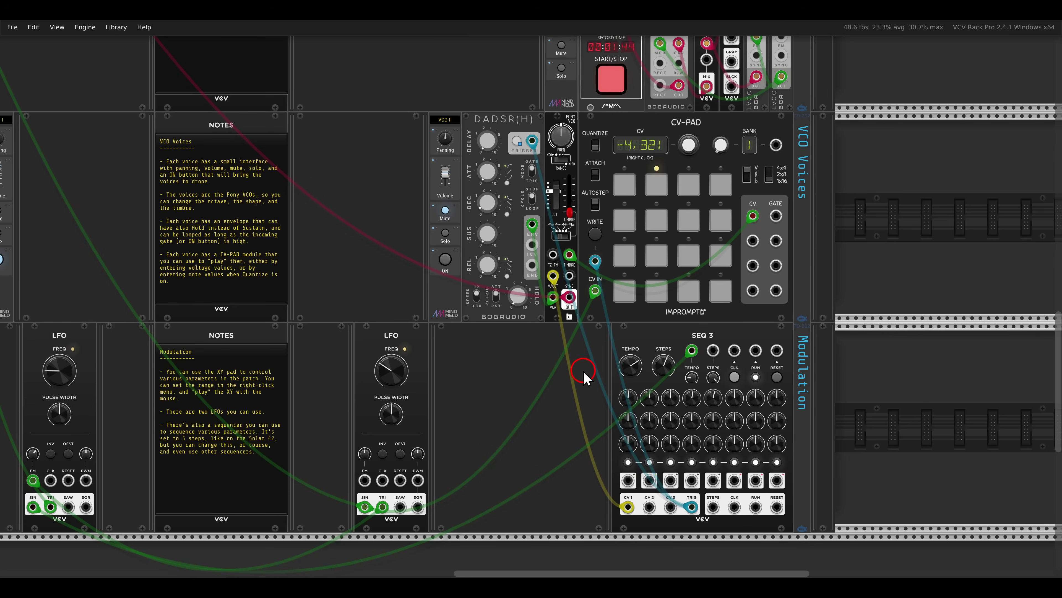
scroll(580, 361, "up", 2)
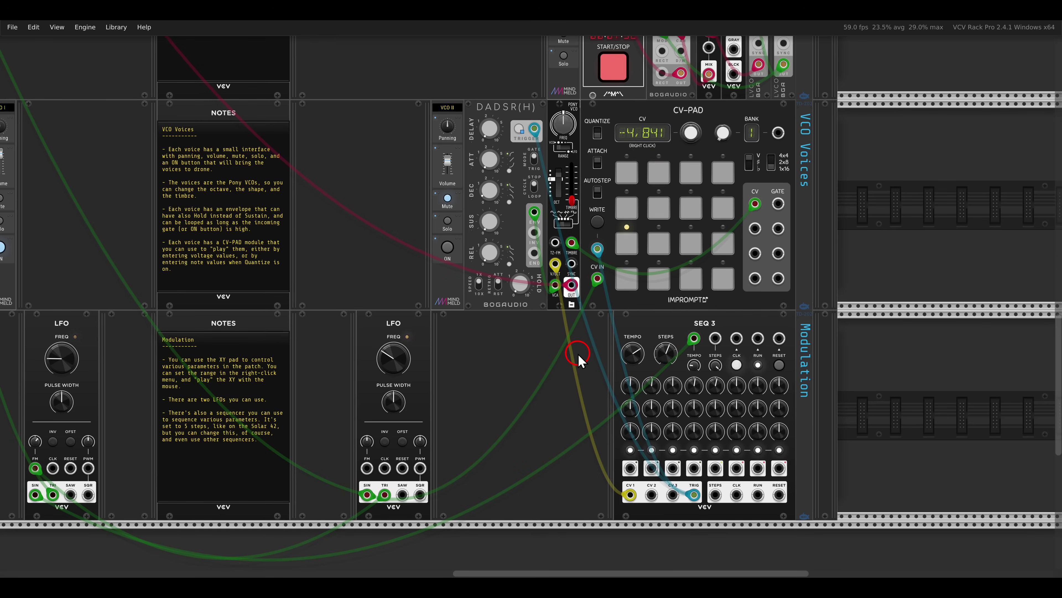
left_click_drag(638, 108, 741, 147)
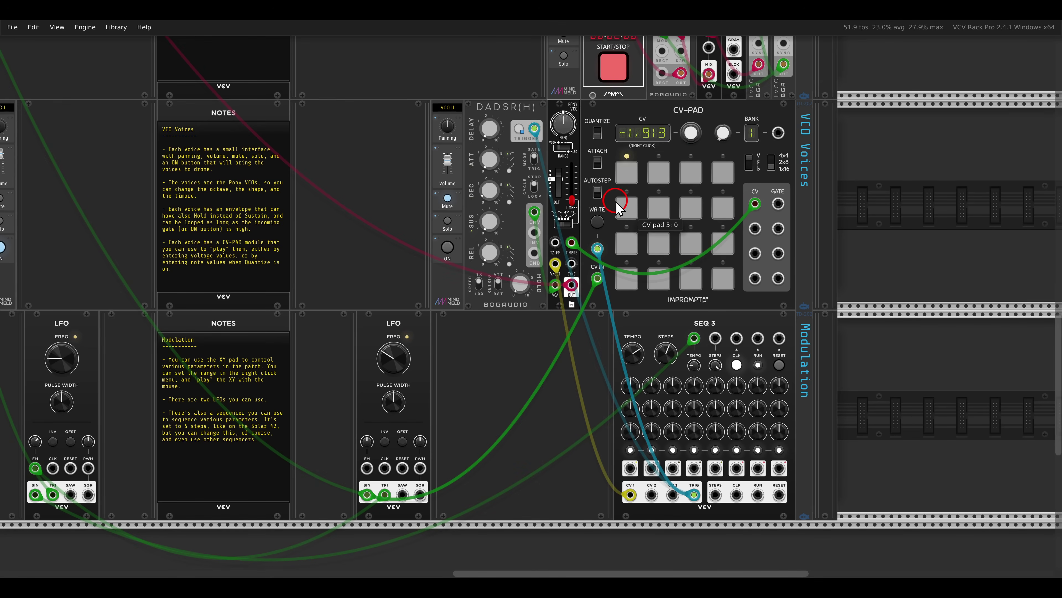
Unmute the VCO II voice and briefly solo it to hear it alone
scroll(447, 205, "up", 5)
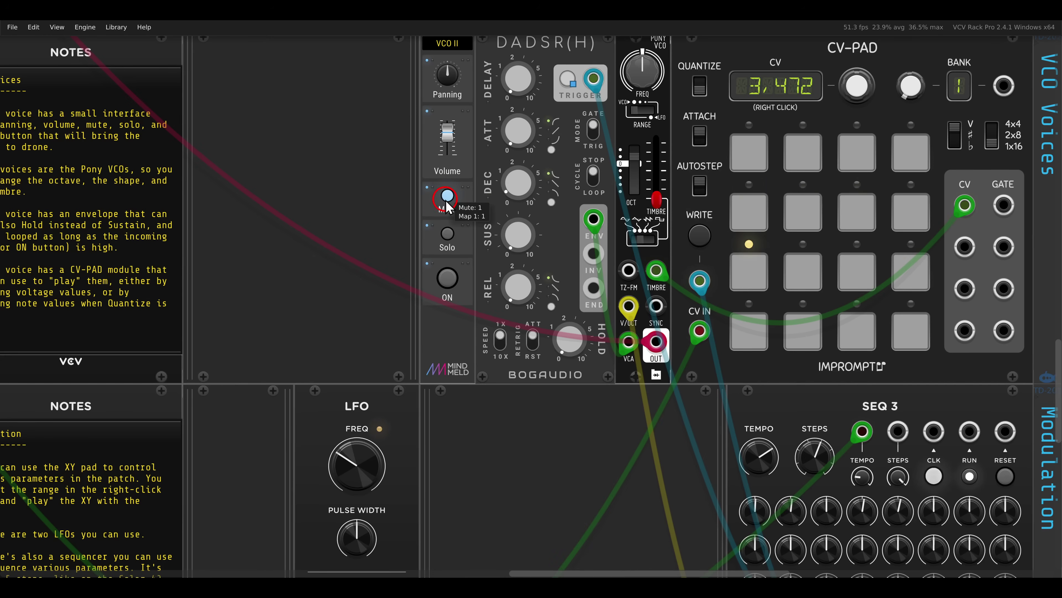
scroll(447, 205, "down", 6)
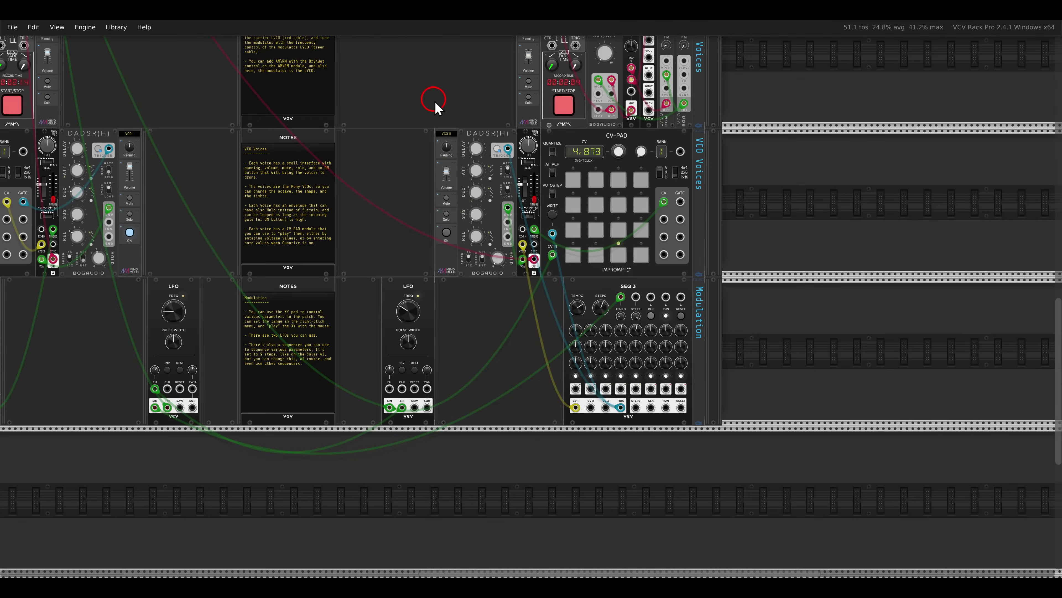
scroll(434, 202, "up", 5)
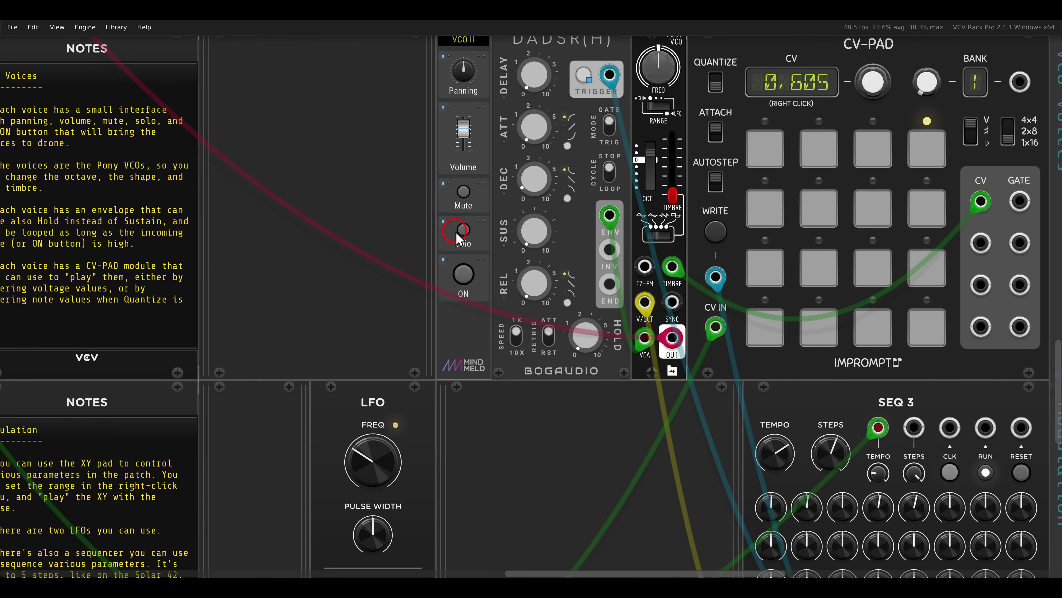
left_click(462, 231)
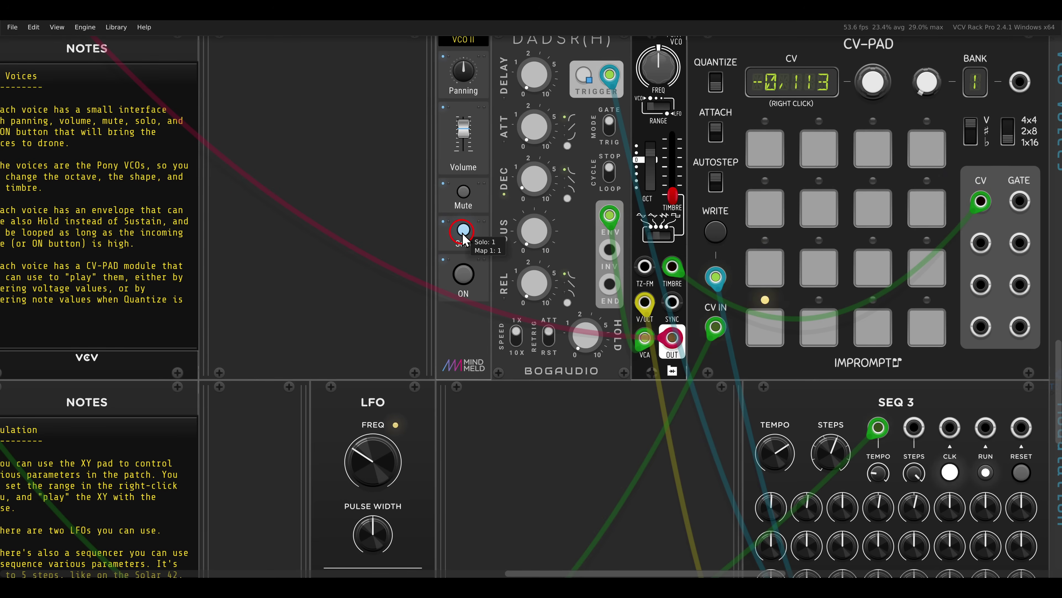
scroll(465, 237, "down", 3)
left_click_drag(465, 238, 674, 228)
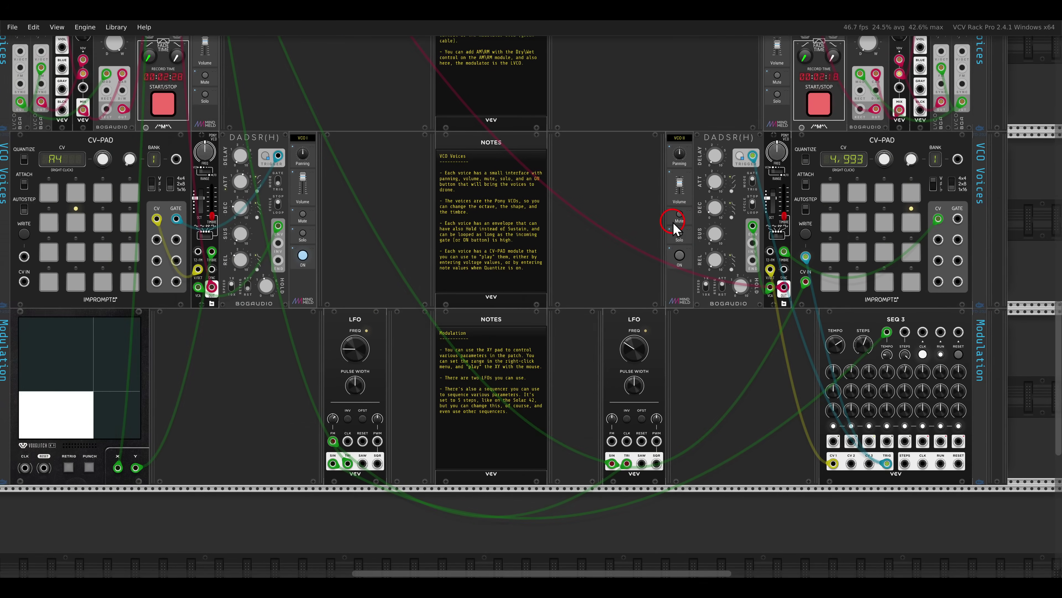
Play notes on VCO I's CV-PAD alongside VCO II, ending on A4, while moving the XY pad's point
mouse_move(97, 354)
left_mouse_down()
mouse_move(42, 333)
mouse_move(61, 345)
mouse_move(123, 342)
mouse_move(89, 366)
left_mouse_up()
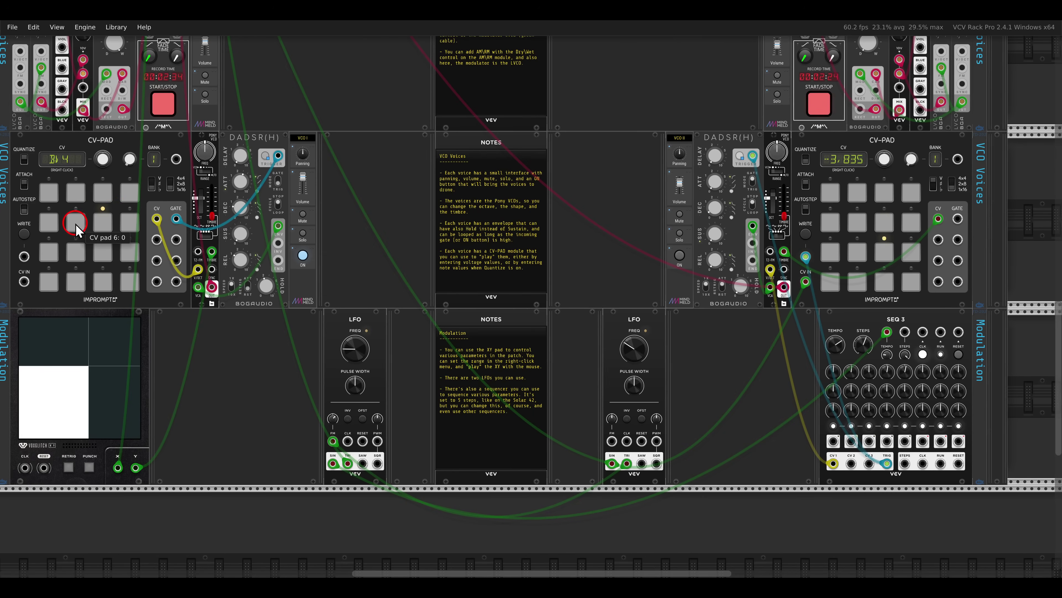
mouse_move(76, 361)
left_mouse_down()
mouse_move(85, 380)
mouse_move(54, 364)
mouse_move(103, 342)
mouse_move(71, 384)
mouse_move(81, 386)
left_mouse_up()
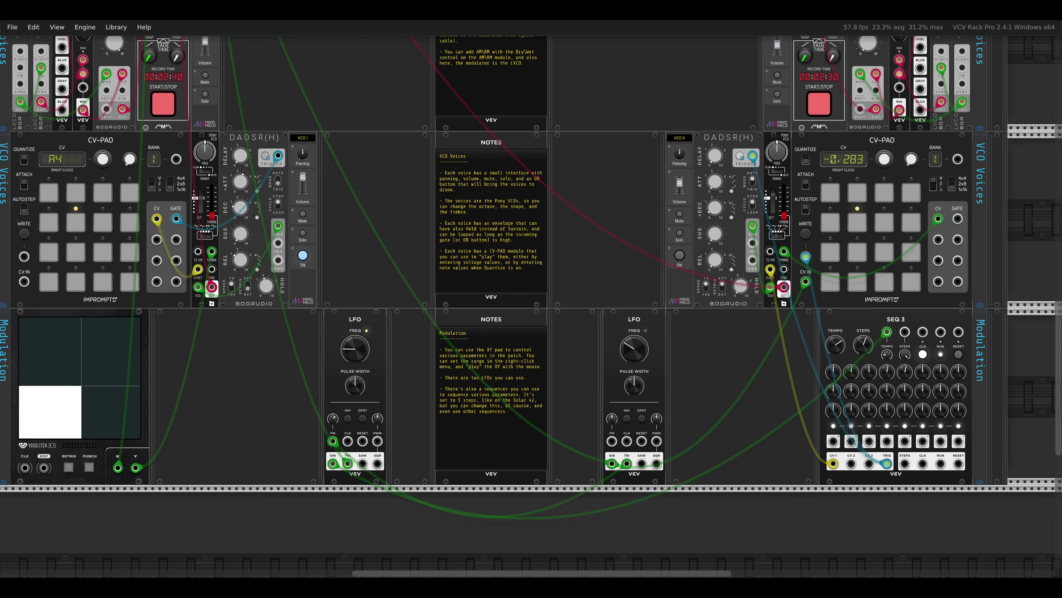
Sweep the Surge XT filter's Frequency over the full mix of running voices
scroll(621, 278, "down", 6)
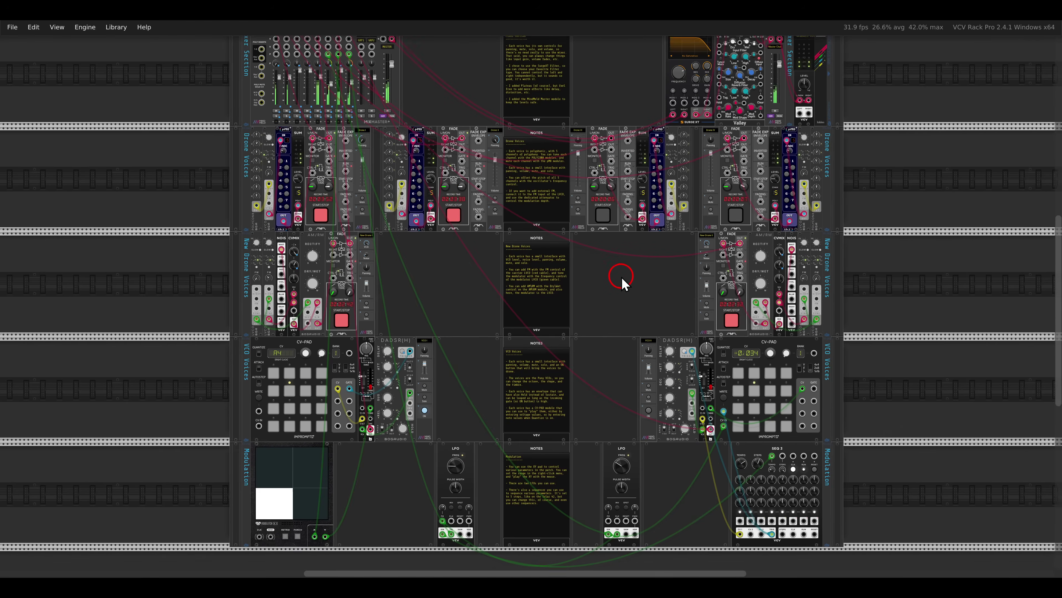
scroll(621, 279, "down", 3)
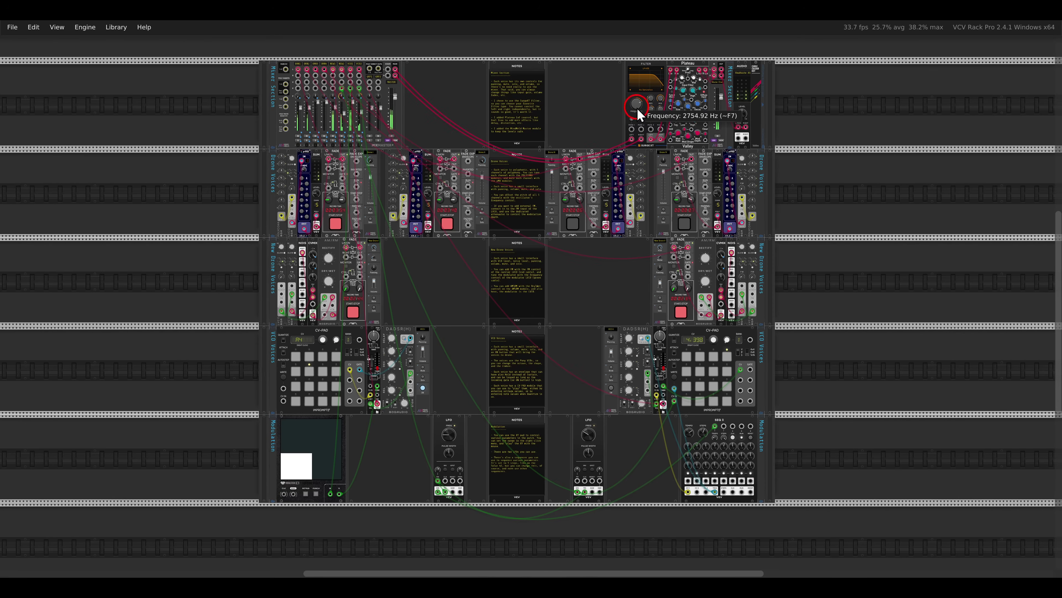
left_click_drag(637, 108, 622, 61)
left_click_drag(618, 120, 617, 120)
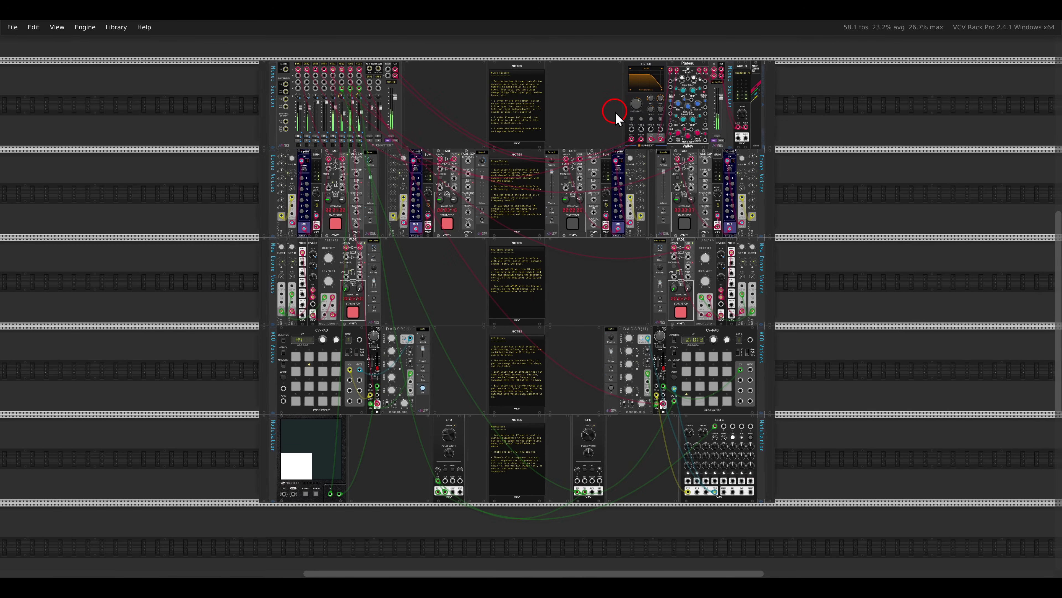